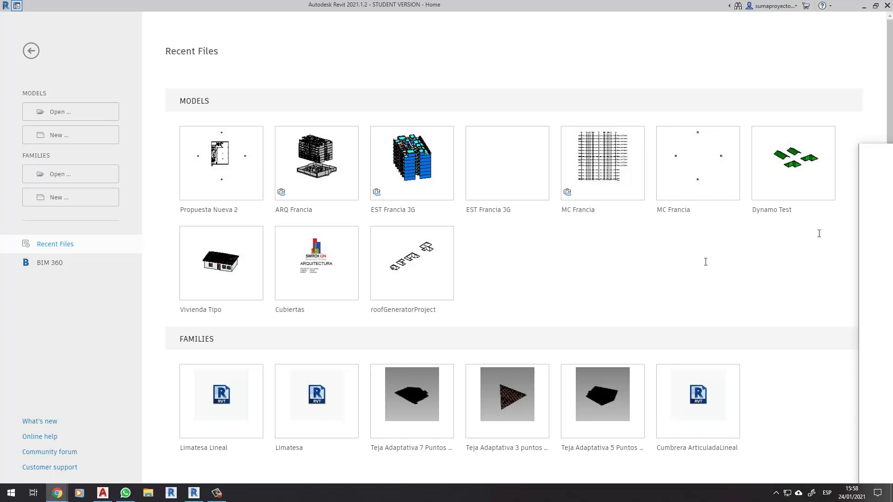
Check the glass table reference photo, then start a new family from Revit Home
{"action": "key", "text": "alt+Tab"}
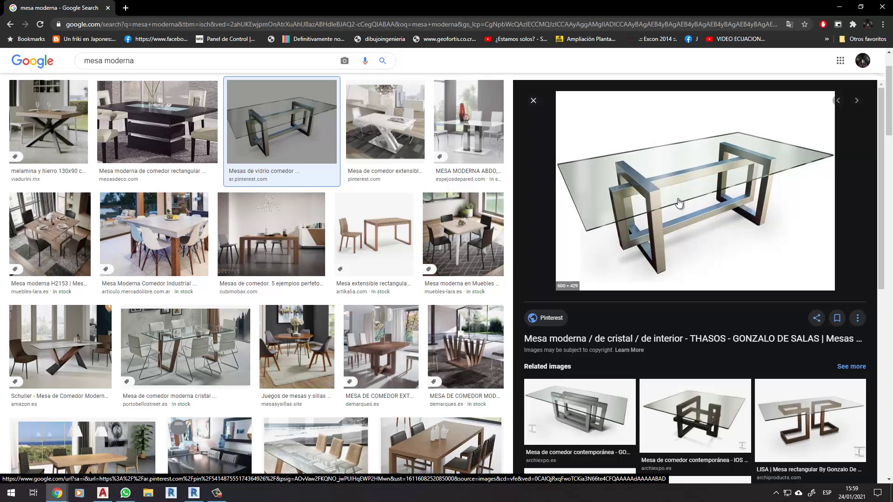
{"action": "left_click_drag", "start_coordinate": [278, 1], "coordinate": [339, 103]}
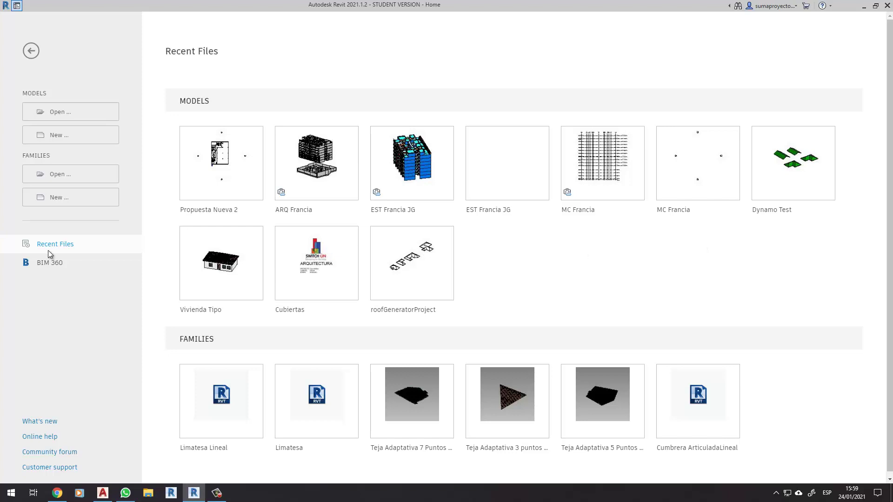
{"action": "left_click", "coordinate": [67, 199]}
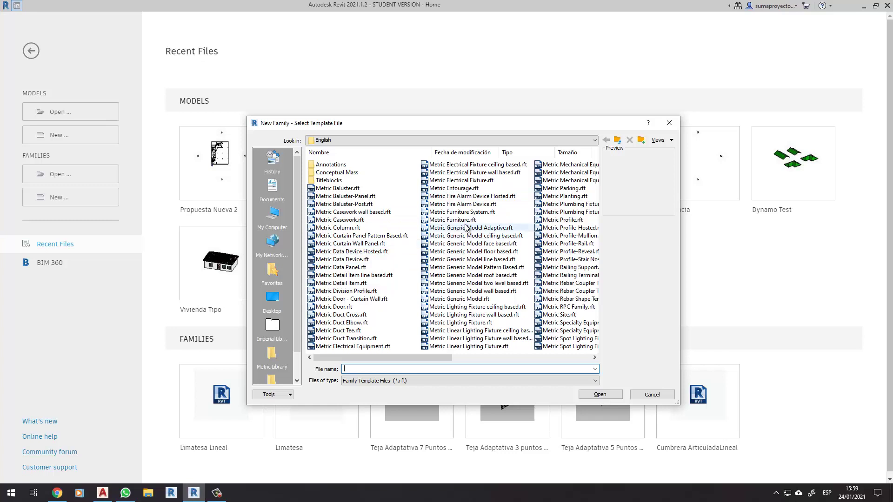
Create a new family from Metric Furniture.rft, keeping only the Ref. Level plan view open
{"action": "left_click", "coordinate": [479, 221]}
{"action": "mouse_move", "coordinate": [453, 219]}
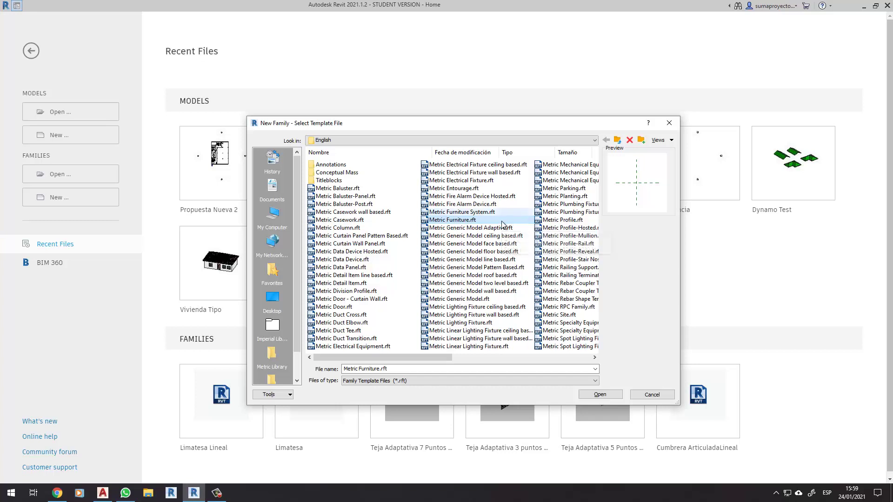
{"action": "left_click", "coordinate": [471, 299]}
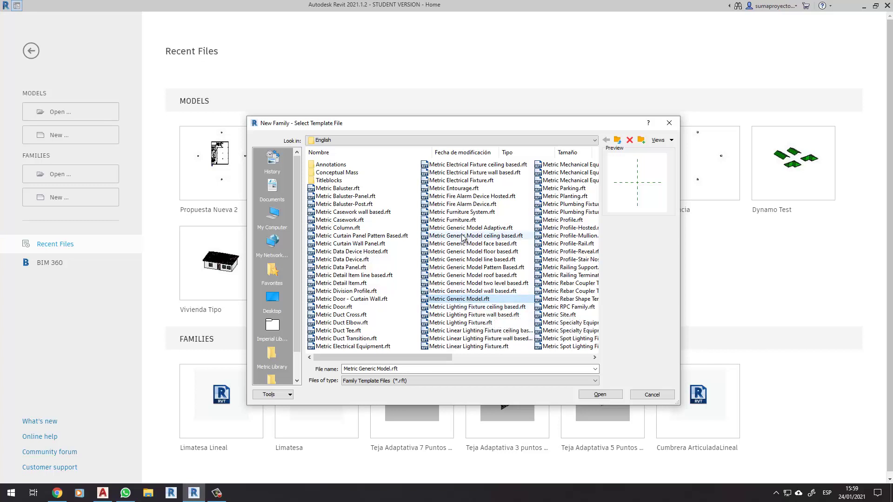
{"action": "left_click", "coordinate": [468, 220]}
{"action": "left_click", "coordinate": [607, 394]}
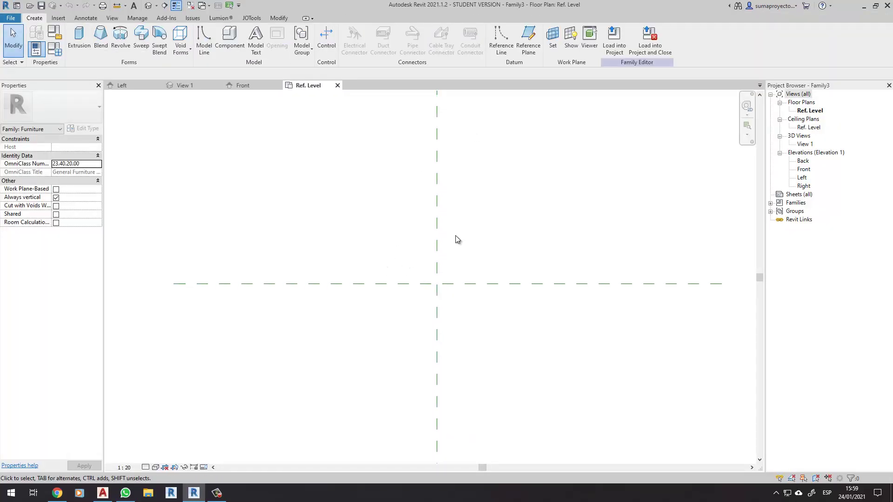
{"action": "middle_click_drag", "start_coordinate": [454, 239], "coordinate": [462, 242]}
{"action": "left_click", "coordinate": [190, 5]}
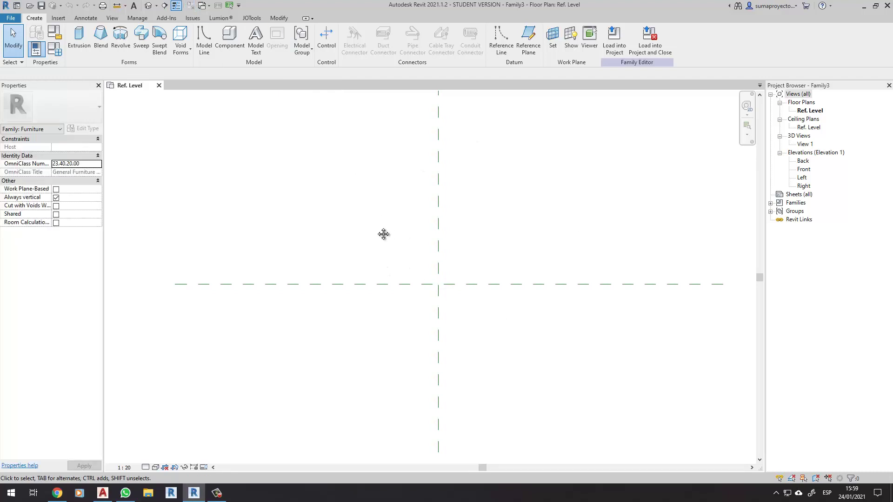
Open the glass-top table preview image in a new tab and close the Google Search tab
{"action": "key", "text": "alt+Tab"}
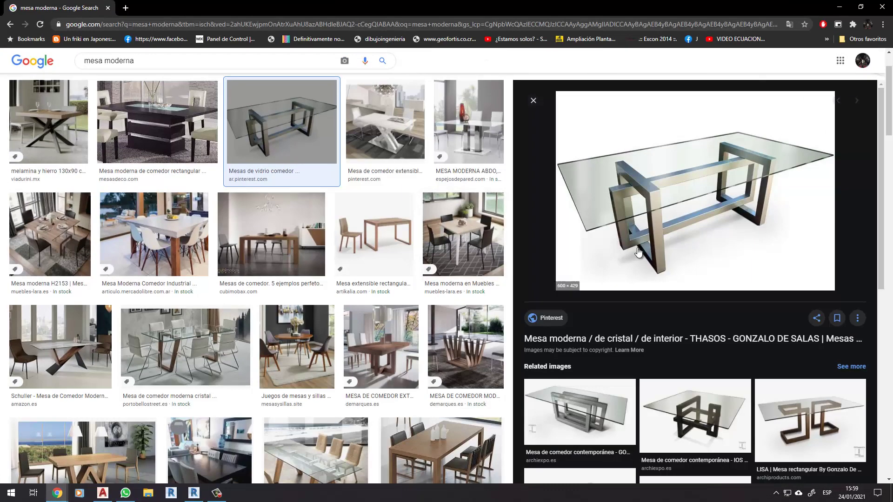
{"action": "right_click", "coordinate": [652, 233]}
{"action": "left_click", "coordinate": [704, 312]}
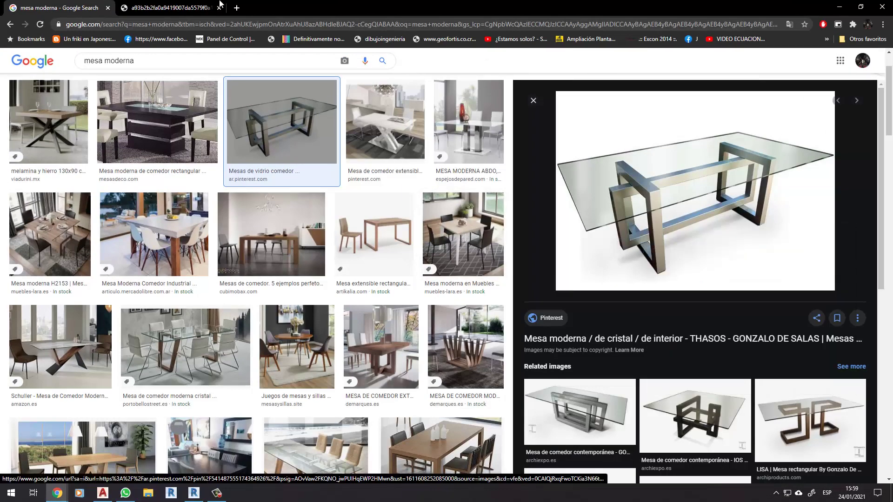
{"action": "key", "text": "ctrl+Tab"}
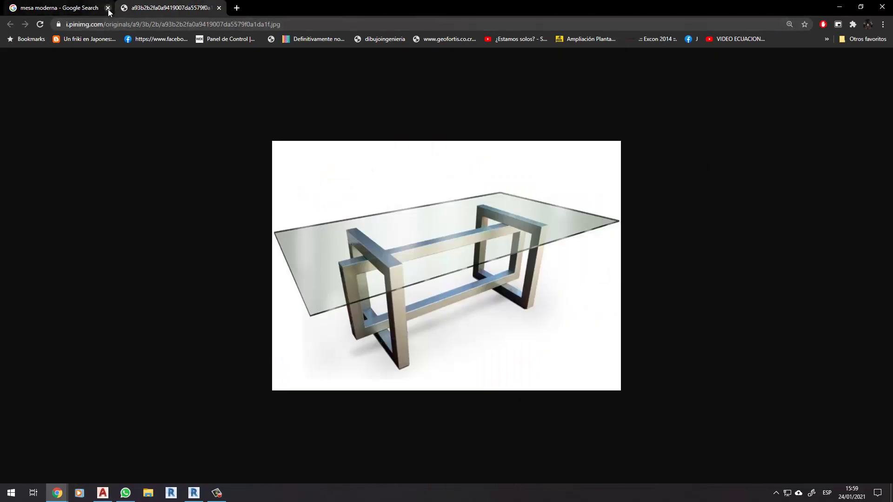
{"action": "left_click", "coordinate": [108, 8]}
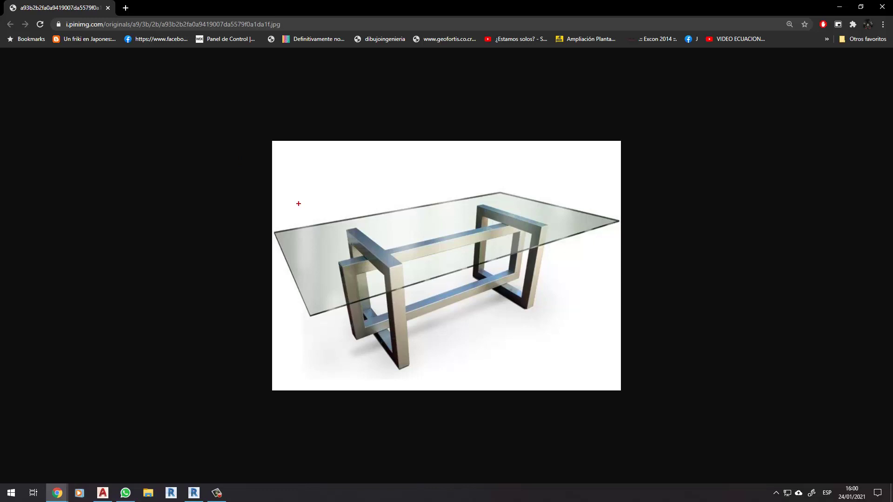
Draw a red dimension line along the tabletop's long edge and label it L
{"action": "left_click_drag", "start_coordinate": [505, 192], "coordinate": [456, 178]}
{"action": "mouse_move", "coordinate": [275, 230]}
{"action": "left_mouse_down"}
{"action": "mouse_move", "coordinate": [267, 204]}
{"action": "mouse_move", "coordinate": [525, 173]}
{"action": "mouse_move", "coordinate": [473, 186]}
{"action": "left_mouse_up"}
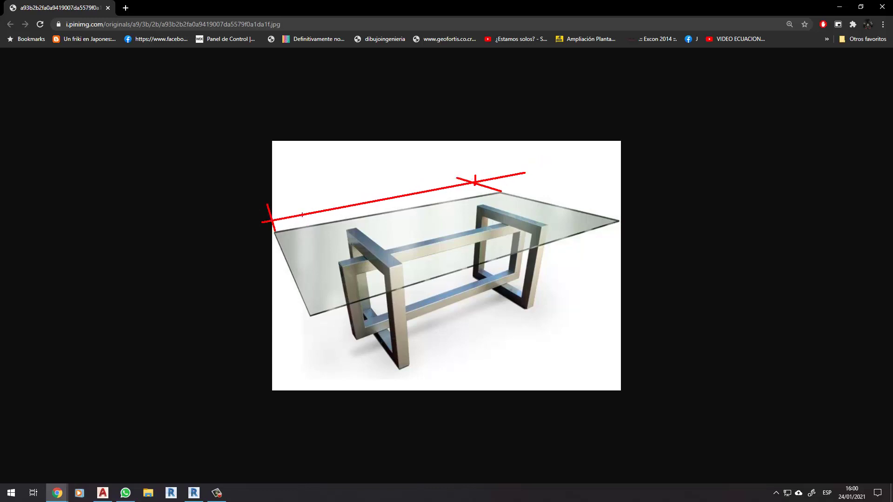
{"action": "left_click_drag", "start_coordinate": [269, 218], "coordinate": [257, 233]}
{"action": "mouse_move", "coordinate": [371, 171]}
{"action": "left_mouse_down"}
{"action": "mouse_move", "coordinate": [370, 190]}
{"action": "mouse_move", "coordinate": [382, 189]}
{"action": "left_mouse_up"}
Mark the tabletop width labelled A and the table height labelled H
{"action": "left_click_drag", "start_coordinate": [506, 191], "coordinate": [558, 178]}
{"action": "left_click_drag", "start_coordinate": [621, 222], "coordinate": [642, 212]}
{"action": "mouse_move", "coordinate": [525, 181]}
{"action": "left_mouse_down"}
{"action": "mouse_move", "coordinate": [648, 218]}
{"action": "mouse_move", "coordinate": [639, 231]}
{"action": "left_mouse_up"}
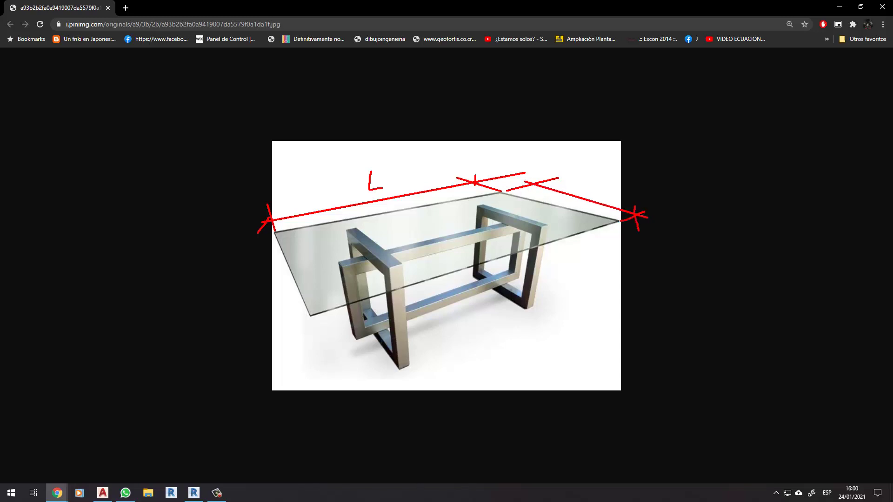
{"action": "left_click_drag", "start_coordinate": [533, 175], "coordinate": [536, 188]}
{"action": "mouse_move", "coordinate": [588, 192]}
{"action": "left_mouse_down"}
{"action": "mouse_move", "coordinate": [591, 177]}
{"action": "mouse_move", "coordinate": [597, 188]}
{"action": "left_mouse_up"}
{"action": "mouse_move", "coordinate": [309, 318]}
{"action": "left_mouse_down"}
{"action": "mouse_move", "coordinate": [316, 402]}
{"action": "mouse_move", "coordinate": [294, 411]}
{"action": "mouse_move", "coordinate": [312, 409]}
{"action": "left_mouse_up"}
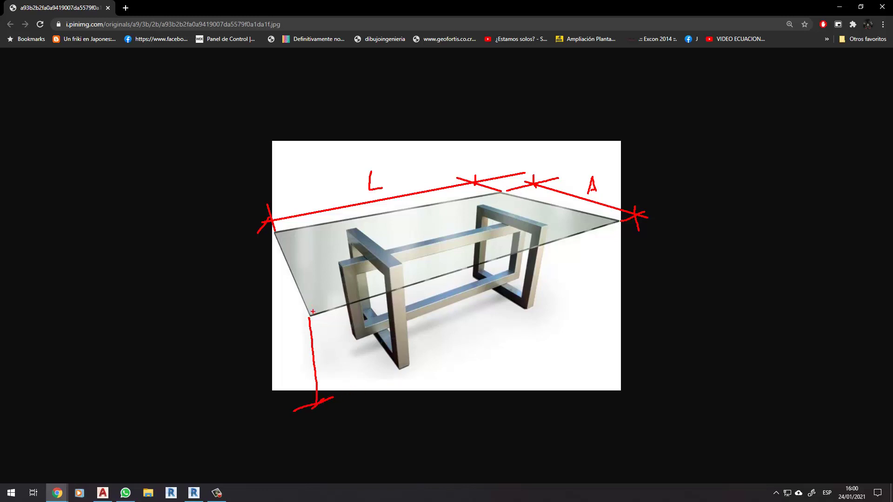
{"action": "mouse_move", "coordinate": [301, 328]}
{"action": "left_mouse_down"}
{"action": "mouse_move", "coordinate": [313, 324]}
{"action": "mouse_move", "coordinate": [298, 366]}
{"action": "left_mouse_up"}
Draw the leg-spacing line and leg offset mark, label the spacing X, and return to Revit
{"action": "mouse_move", "coordinate": [407, 371]}
{"action": "left_mouse_down"}
{"action": "mouse_move", "coordinate": [414, 386]}
{"action": "mouse_move", "coordinate": [542, 315]}
{"action": "left_mouse_up"}
{"action": "left_click_drag", "start_coordinate": [411, 380], "coordinate": [405, 389]}
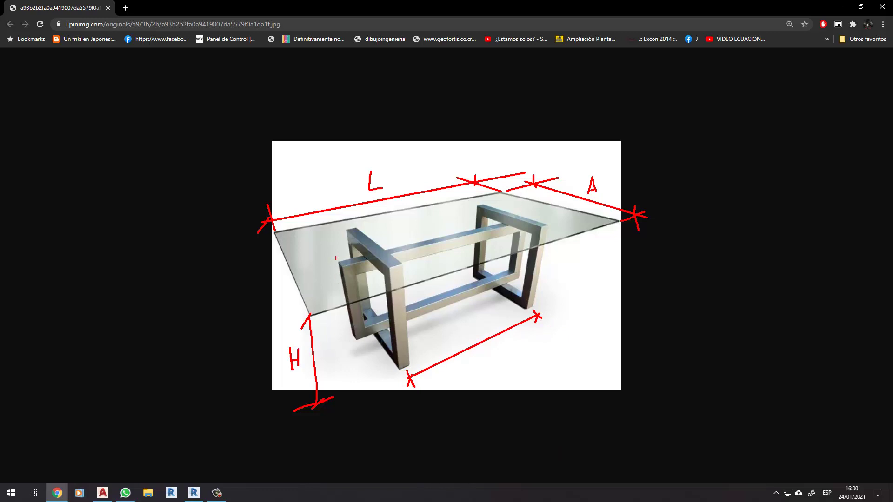
{"action": "left_click_drag", "start_coordinate": [328, 230], "coordinate": [333, 249]}
{"action": "left_click_drag", "start_coordinate": [329, 242], "coordinate": [336, 242]}
{"action": "key", "text": "ctrl+z"}
{"action": "key", "text": "ctrl+z"}
{"action": "mouse_move", "coordinate": [533, 209]}
{"action": "left_mouse_down"}
{"action": "mouse_move", "coordinate": [551, 201]}
{"action": "mouse_move", "coordinate": [619, 222]}
{"action": "left_mouse_up"}
{"action": "left_click_drag", "start_coordinate": [514, 196], "coordinate": [515, 204]}
{"action": "mouse_move", "coordinate": [501, 353]}
{"action": "left_mouse_down"}
{"action": "mouse_move", "coordinate": [491, 365]}
{"action": "mouse_move", "coordinate": [505, 365]}
{"action": "left_mouse_up"}
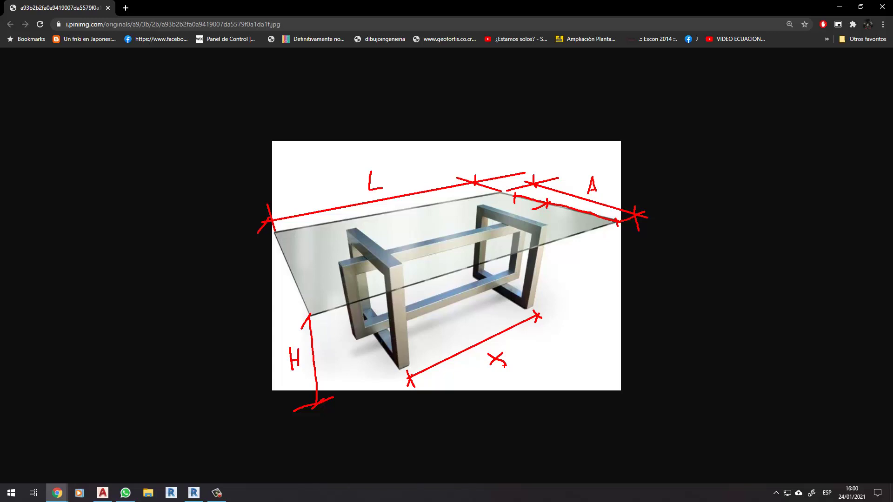
{"action": "key", "text": "alt+Tab"}
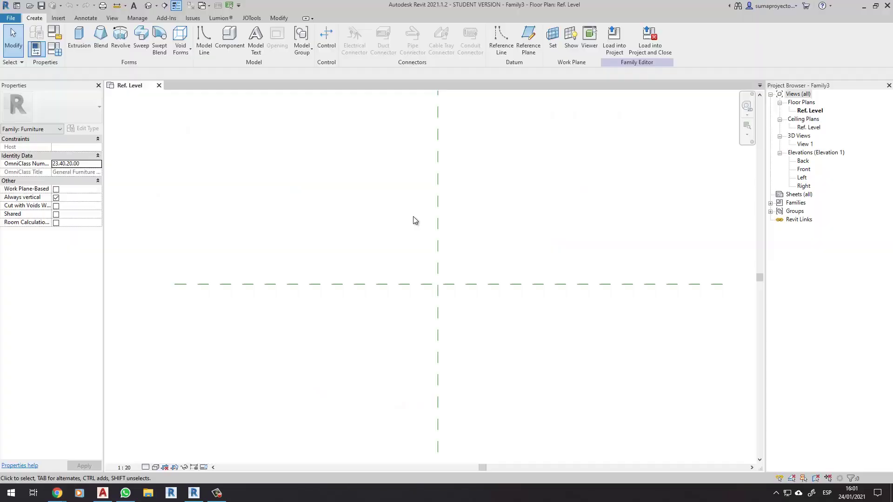
{"action": "scroll", "coordinate": [468, 228], "scroll_direction": "down", "scroll_amount": 2}
{"action": "scroll", "coordinate": [441, 241], "scroll_direction": "up", "scroll_amount": 1}
{"action": "middle_click_drag", "start_coordinate": [435, 242], "coordinate": [393, 247]}
{"action": "left_click_drag", "start_coordinate": [297, 184], "coordinate": [555, 363]}
{"action": "middle_click_drag", "start_coordinate": [410, 232], "coordinate": [402, 249]}
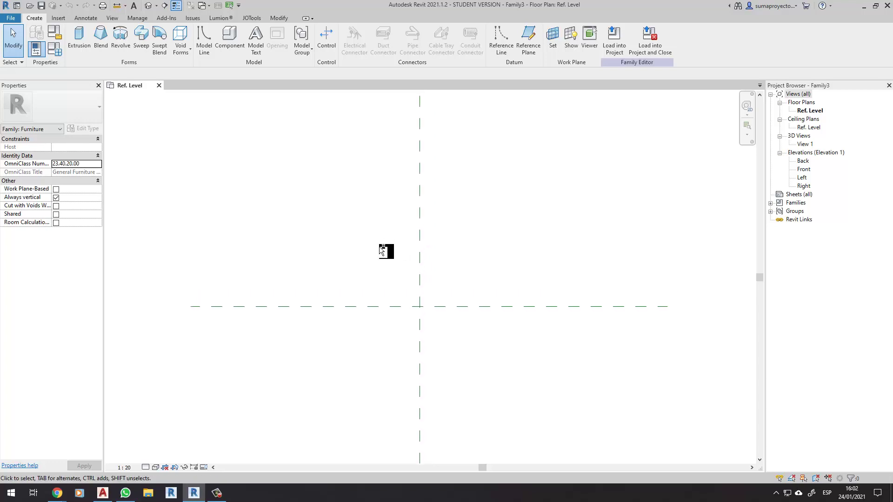
{"action": "mouse_move", "coordinate": [353, 259]}
{"action": "left_mouse_down"}
{"action": "mouse_move", "coordinate": [500, 259]}
{"action": "mouse_move", "coordinate": [487, 268]}
{"action": "mouse_move", "coordinate": [356, 268]}
{"action": "left_mouse_up"}
{"action": "left_click_drag", "start_coordinate": [398, 237], "coordinate": [405, 246]}
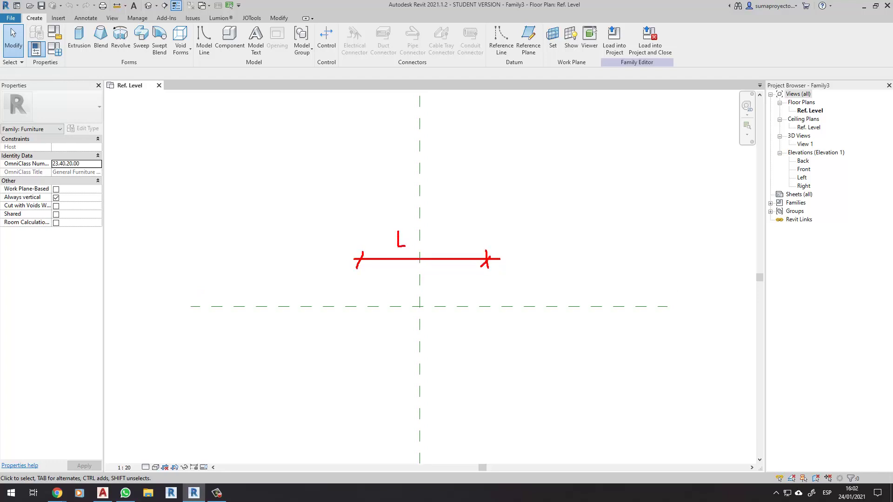
{"action": "left_click_drag", "start_coordinate": [357, 278], "coordinate": [355, 339]}
{"action": "left_click_drag", "start_coordinate": [489, 274], "coordinate": [488, 331]}
{"action": "mouse_move", "coordinate": [313, 279]}
{"action": "left_mouse_down"}
{"action": "mouse_move", "coordinate": [339, 278]}
{"action": "mouse_move", "coordinate": [325, 330]}
{"action": "mouse_move", "coordinate": [339, 340]}
{"action": "left_mouse_up"}
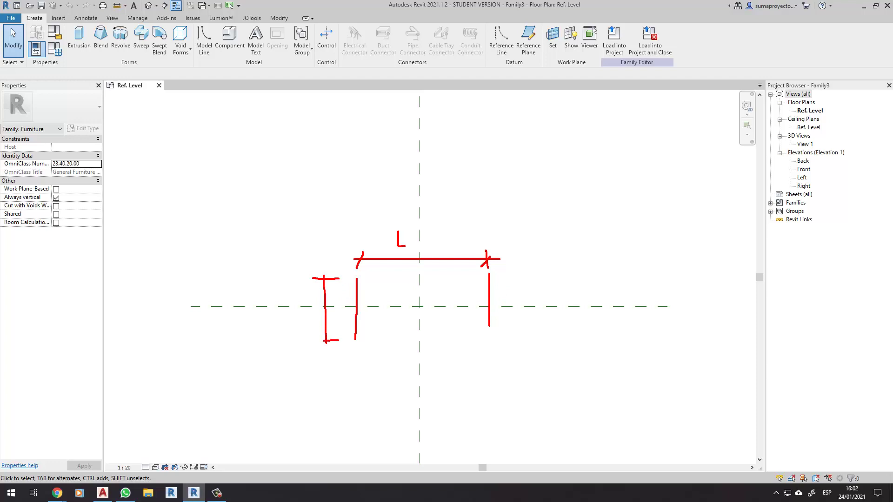
{"action": "left_click_drag", "start_coordinate": [324, 274], "coordinate": [313, 306]}
{"action": "left_click_drag", "start_coordinate": [356, 283], "coordinate": [386, 277]}
{"action": "left_click_drag", "start_coordinate": [357, 336], "coordinate": [382, 338]}
{"action": "key", "text": "Escape"}
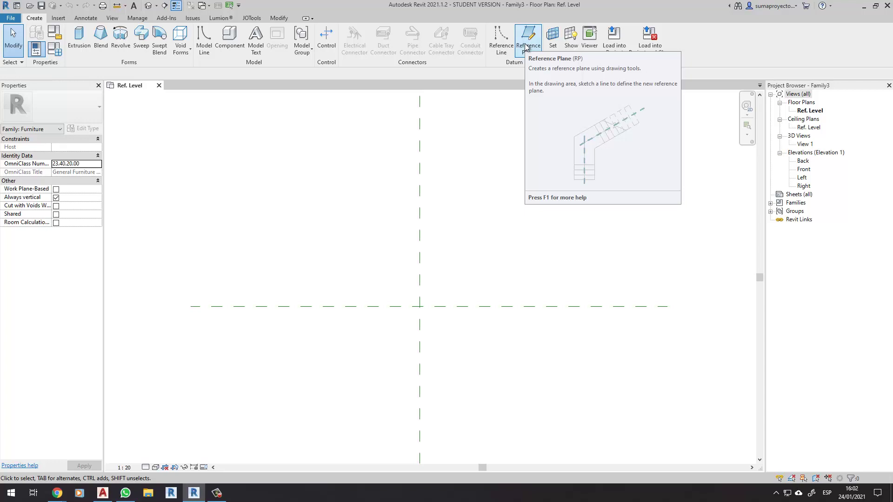
Draw two vertical and two horizontal reference planes around the plan's origin
{"action": "left_click", "coordinate": [526, 45]}
{"action": "left_click", "coordinate": [343, 236]}
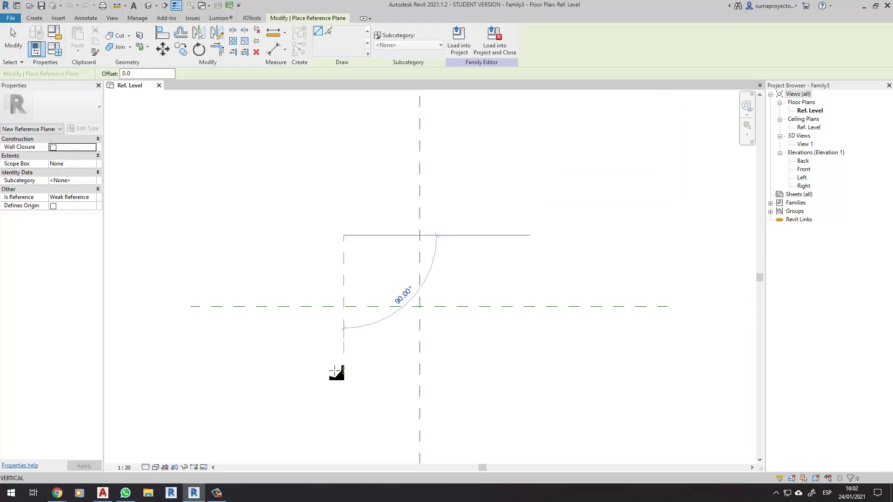
{"action": "left_click", "coordinate": [336, 371]}
{"action": "left_click", "coordinate": [499, 236]}
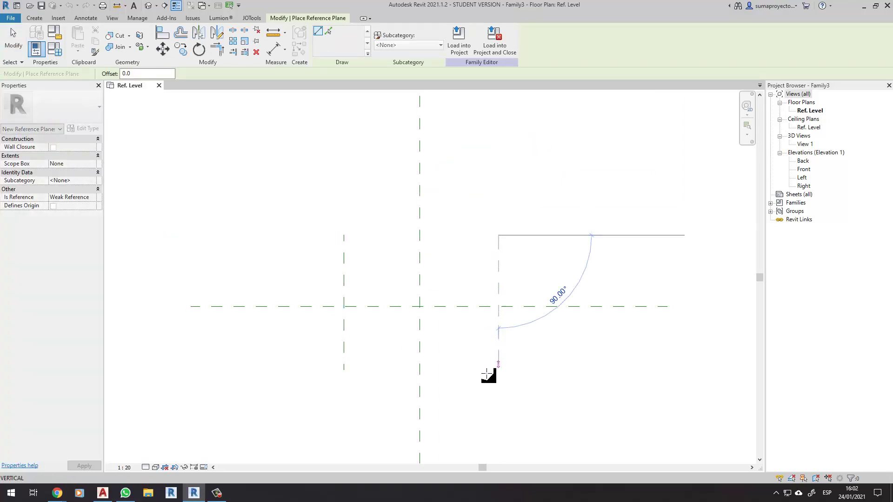
{"action": "left_click", "coordinate": [486, 371]}
{"action": "left_click", "coordinate": [292, 251]}
{"action": "left_click", "coordinate": [610, 251]}
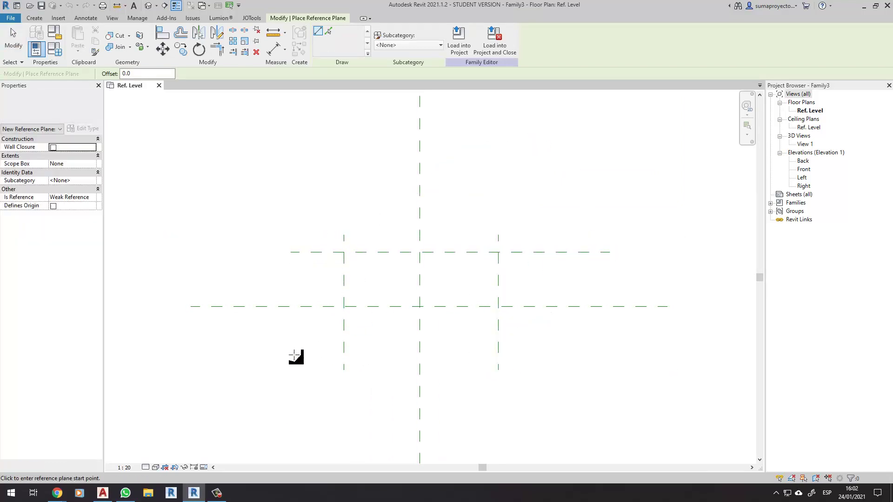
{"action": "left_click", "coordinate": [294, 356]}
{"action": "left_click", "coordinate": [585, 355]}
{"action": "key", "text": "Escape"}
{"action": "key", "text": "Escape"}
Sketch the length dimension and tabletop outline over the planes, then clear the markup
{"action": "scroll", "coordinate": [366, 339], "scroll_direction": "up", "scroll_amount": 2}
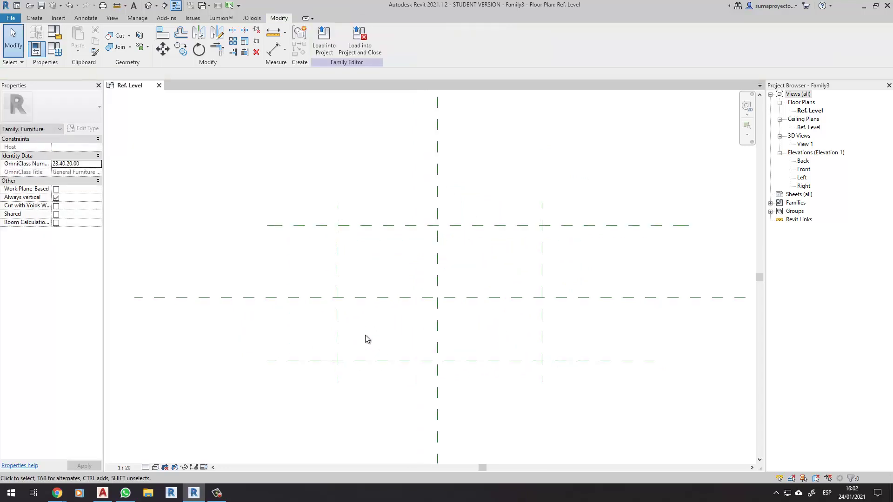
{"action": "middle_click_drag", "start_coordinate": [365, 339], "coordinate": [369, 340]}
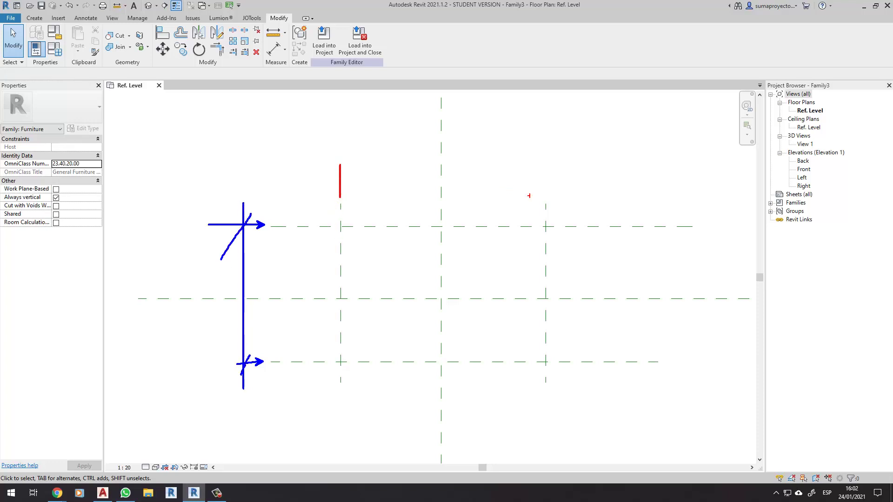
{"action": "left_click_drag", "start_coordinate": [548, 198], "coordinate": [559, 145]}
{"action": "mouse_move", "coordinate": [568, 175]}
{"action": "left_mouse_down"}
{"action": "mouse_move", "coordinate": [319, 175]}
{"action": "mouse_move", "coordinate": [334, 188]}
{"action": "left_mouse_up"}
{"action": "left_click_drag", "start_coordinate": [562, 166], "coordinate": [534, 194]}
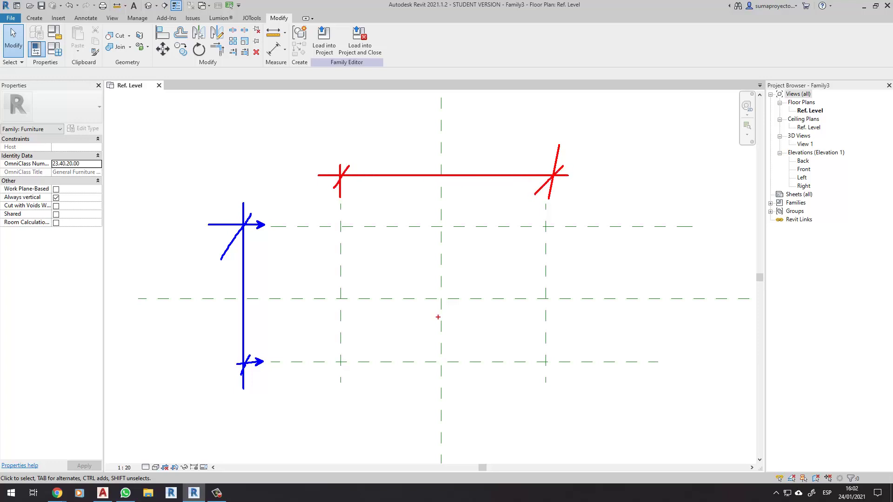
{"action": "left_click_drag", "start_coordinate": [340, 224], "coordinate": [546, 361]}
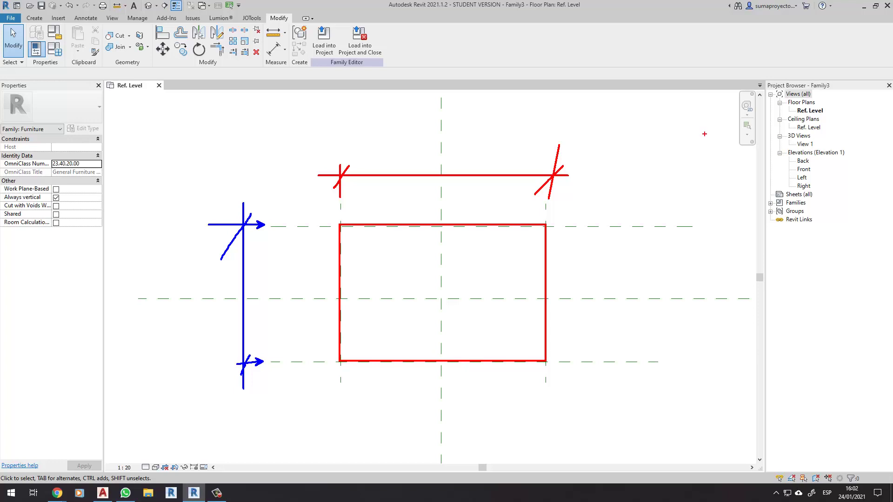
{"action": "key", "text": "Escape"}
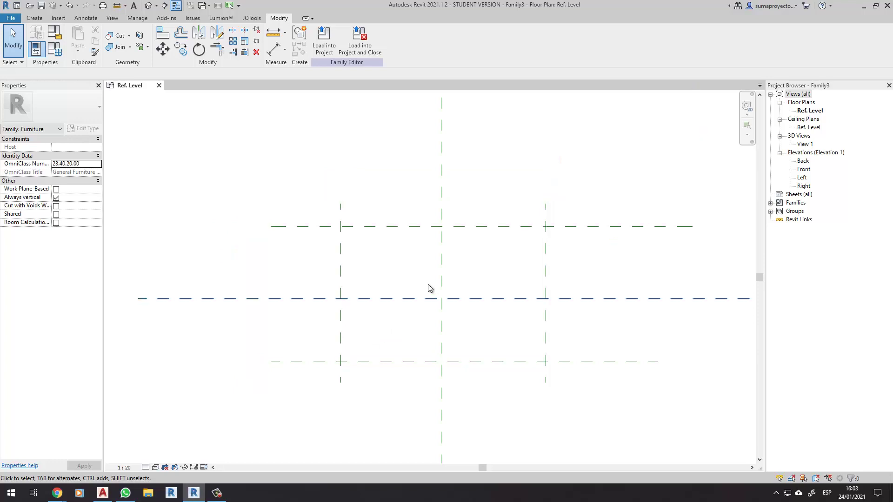
Recentre the plan and check the two outer horizontal reference planes
{"action": "middle_click_drag", "start_coordinate": [471, 268], "coordinate": [463, 271]}
{"action": "scroll", "coordinate": [462, 267], "scroll_direction": "down", "scroll_amount": 1}
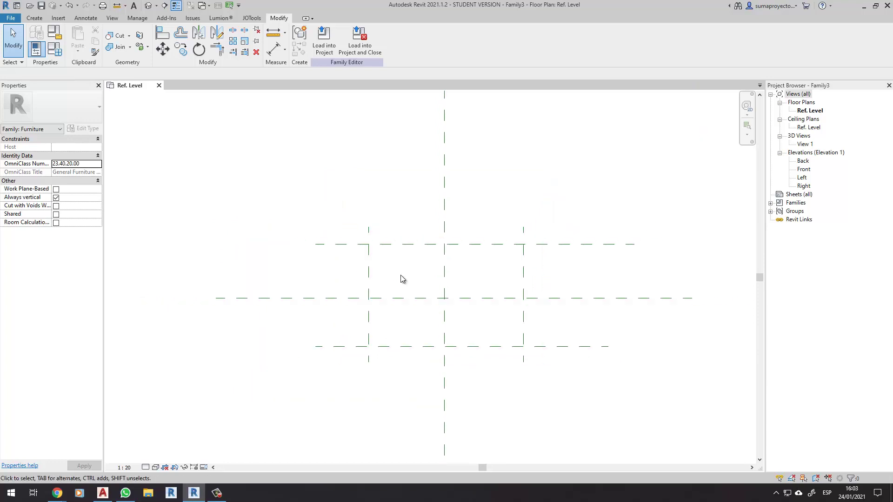
{"action": "left_click", "coordinate": [372, 244]}
{"action": "left_click", "coordinate": [535, 297], "text": "ctrl"}
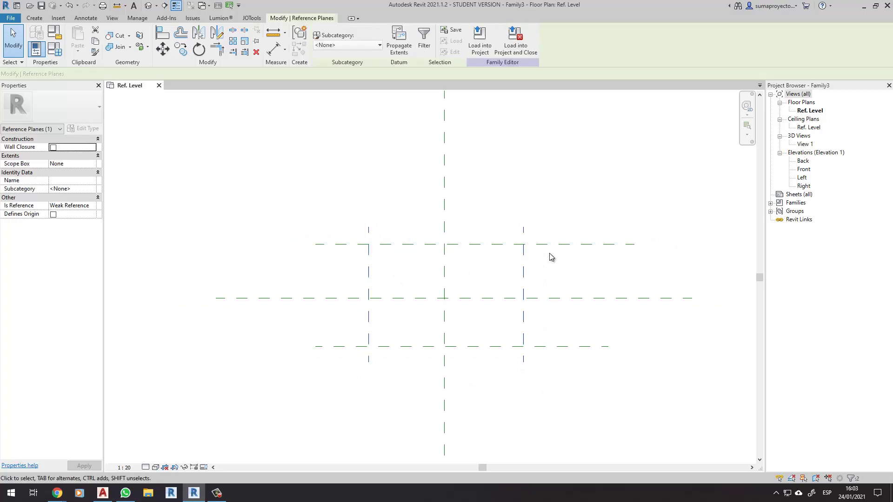
{"action": "left_click", "coordinate": [572, 325]}
{"action": "scroll", "coordinate": [572, 322], "scroll_direction": "up", "scroll_amount": 1}
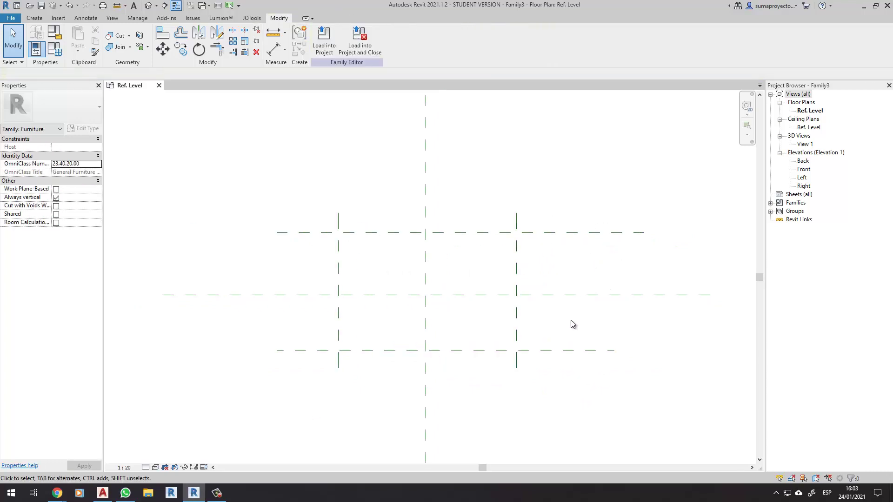
Add aligned dimensions across the vertical planes: 902 overall and a 442/460 chain
{"action": "left_click", "coordinate": [86, 19]}
{"action": "left_click", "coordinate": [38, 37]}
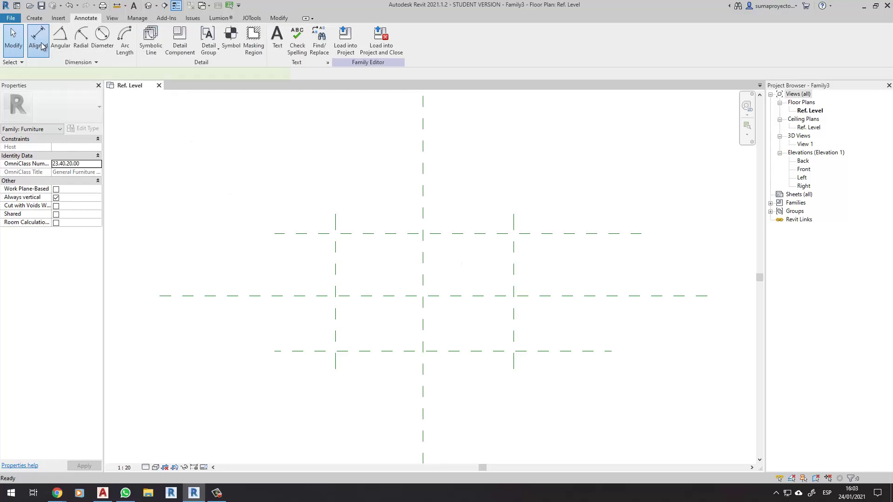
{"action": "left_click", "coordinate": [335, 235]}
{"action": "left_click", "coordinate": [513, 218]}
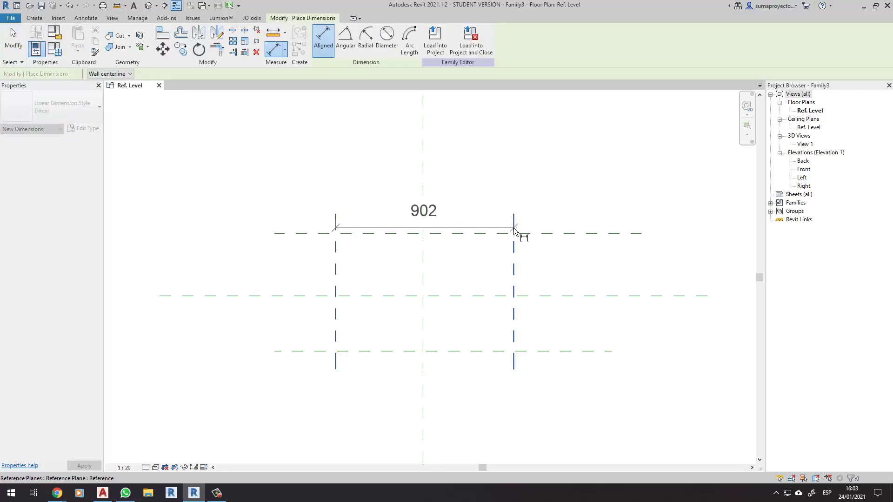
{"action": "left_click", "coordinate": [582, 154]}
{"action": "left_click", "coordinate": [513, 279]}
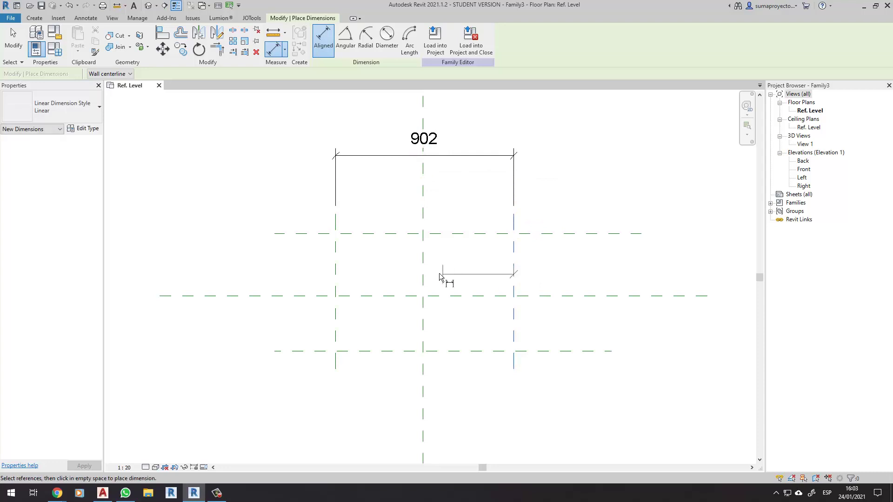
{"action": "left_click", "coordinate": [416, 281]}
{"action": "left_click", "coordinate": [335, 258]}
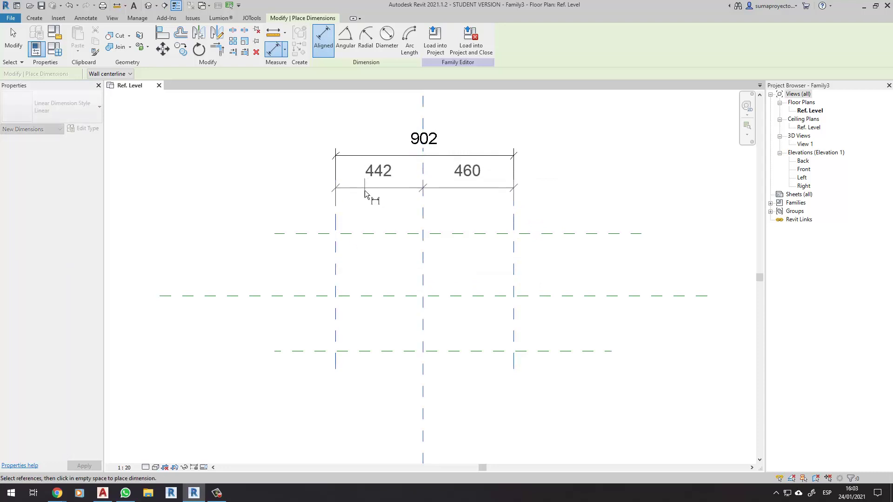
{"action": "left_click", "coordinate": [480, 202]}
Dimension the horizontal planes with a 316/280 chain and a 596 overall depth
{"action": "left_click", "coordinate": [299, 233]}
{"action": "left_click", "coordinate": [300, 295]}
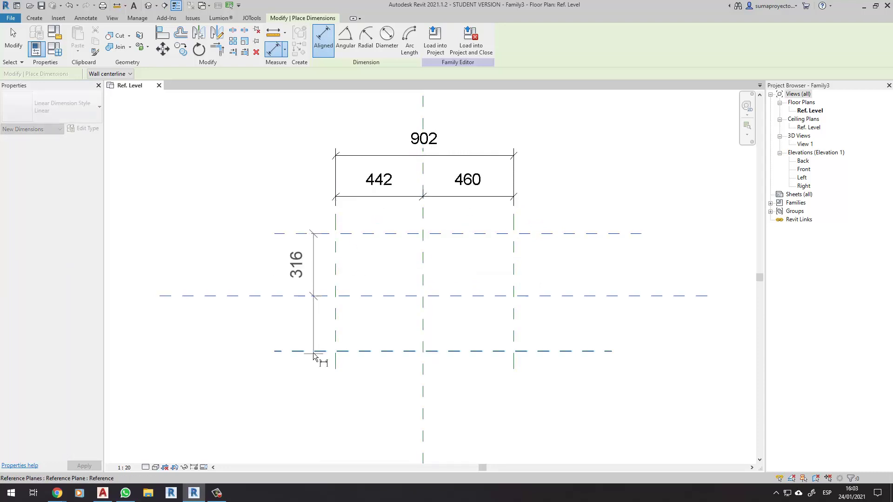
{"action": "left_click", "coordinate": [307, 351]}
{"action": "left_click", "coordinate": [255, 393]}
{"action": "left_click", "coordinate": [290, 351]}
{"action": "left_click", "coordinate": [299, 233]}
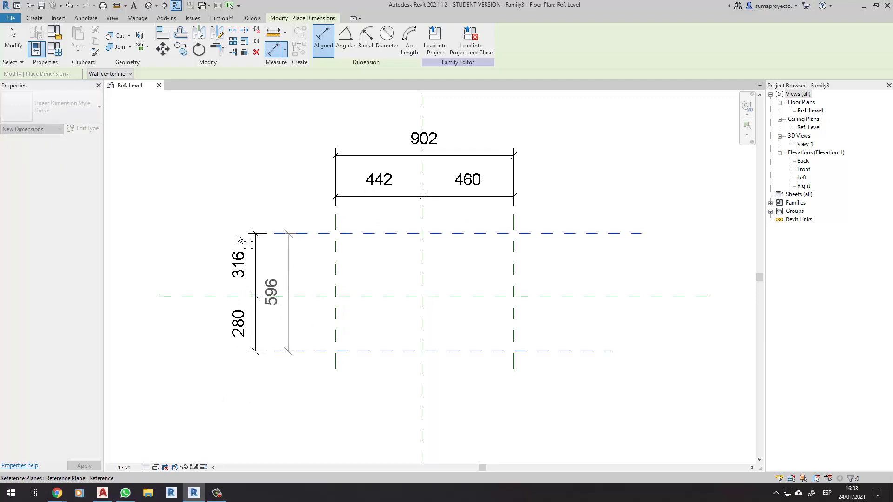
{"action": "left_click", "coordinate": [217, 246]}
{"action": "key", "text": "Escape"}
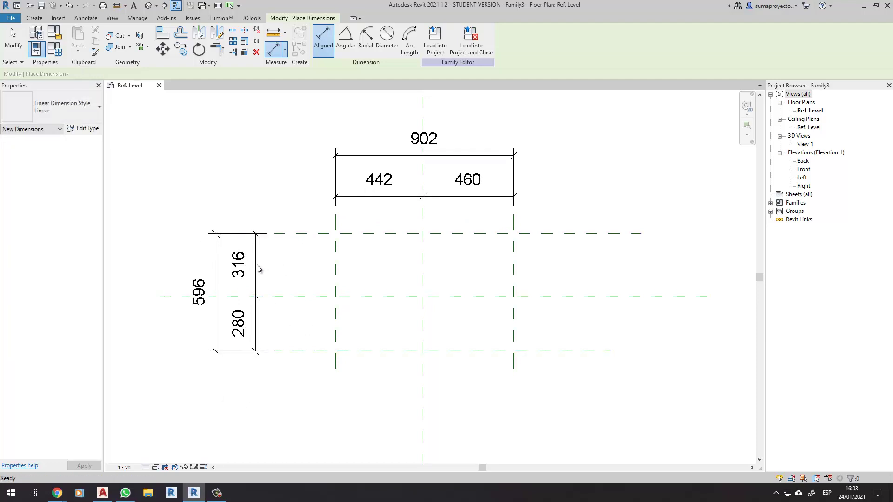
{"action": "middle_click_drag", "start_coordinate": [258, 267], "coordinate": [257, 271]}
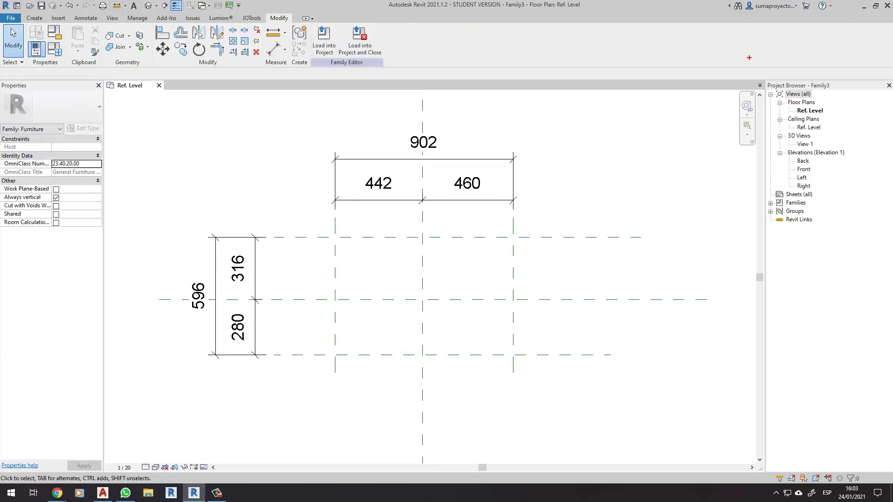
{"action": "left_click_drag", "start_coordinate": [737, 84], "coordinate": [785, 35]}
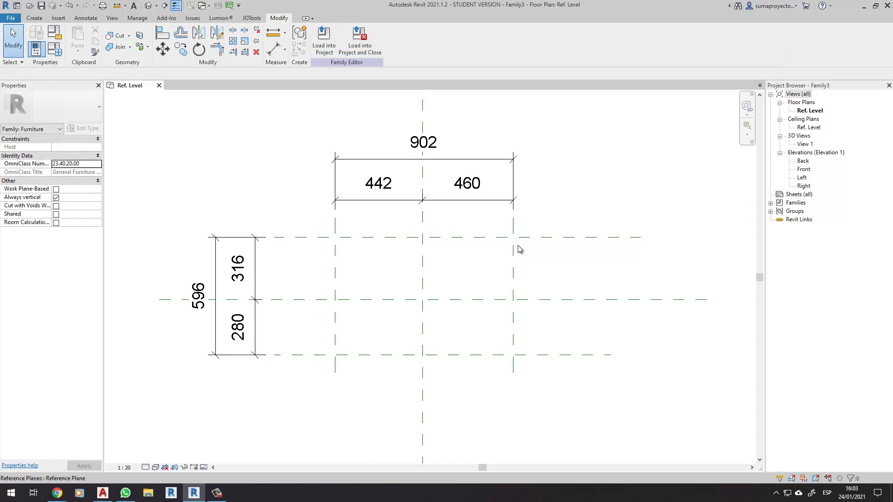
Toggle EQ on the 442/460 width chain and 316/280 depth chain, giving 920 by 560
{"action": "middle_click_drag", "start_coordinate": [425, 257], "coordinate": [435, 272]}
{"action": "left_click", "coordinate": [412, 215]}
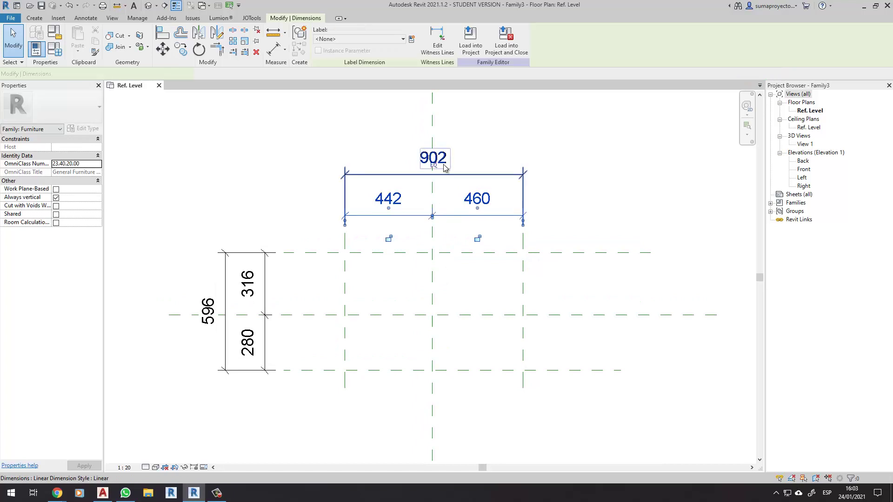
{"action": "left_click", "coordinate": [433, 265]}
{"action": "left_click", "coordinate": [268, 291]}
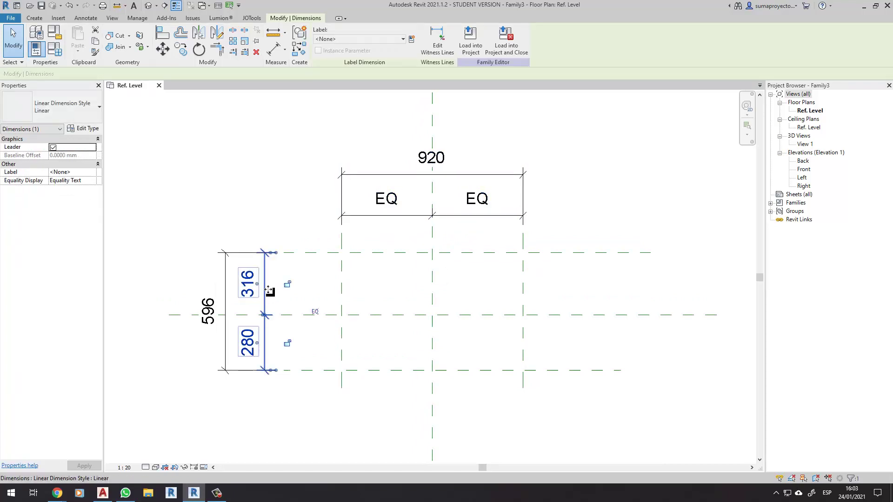
{"action": "left_click", "coordinate": [315, 311]}
{"action": "left_click", "coordinate": [285, 295]}
{"action": "scroll", "coordinate": [285, 295], "scroll_direction": "down", "scroll_amount": 1}
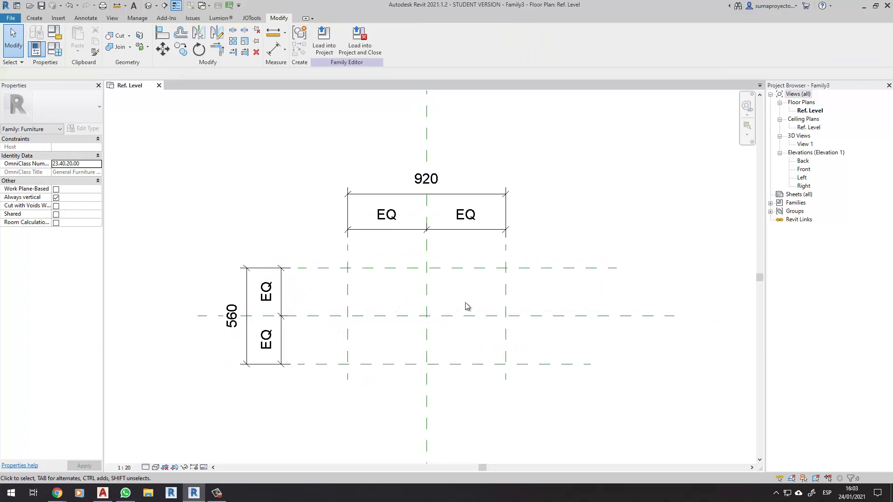
{"action": "middle_click_drag", "start_coordinate": [469, 308], "coordinate": [470, 289]}
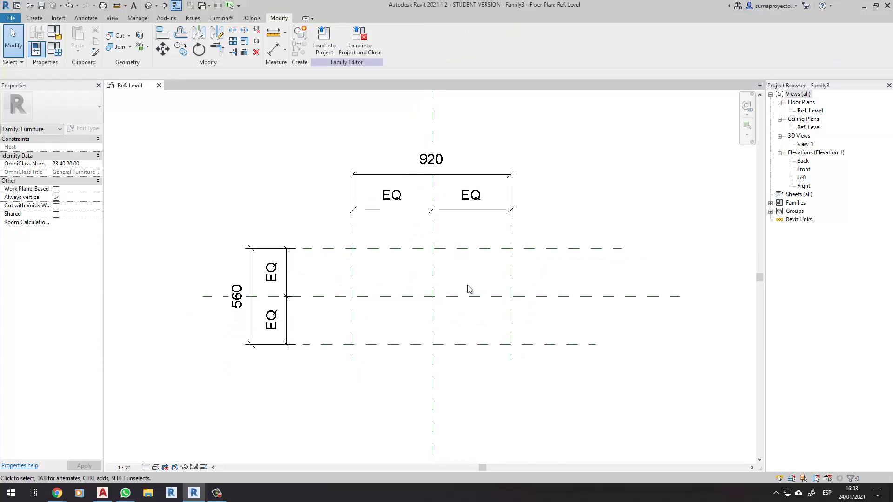
{"action": "mouse_move", "coordinate": [433, 297]}
{"action": "left_mouse_down"}
{"action": "mouse_move", "coordinate": [461, 271]}
{"action": "mouse_move", "coordinate": [428, 293]}
{"action": "left_mouse_up"}
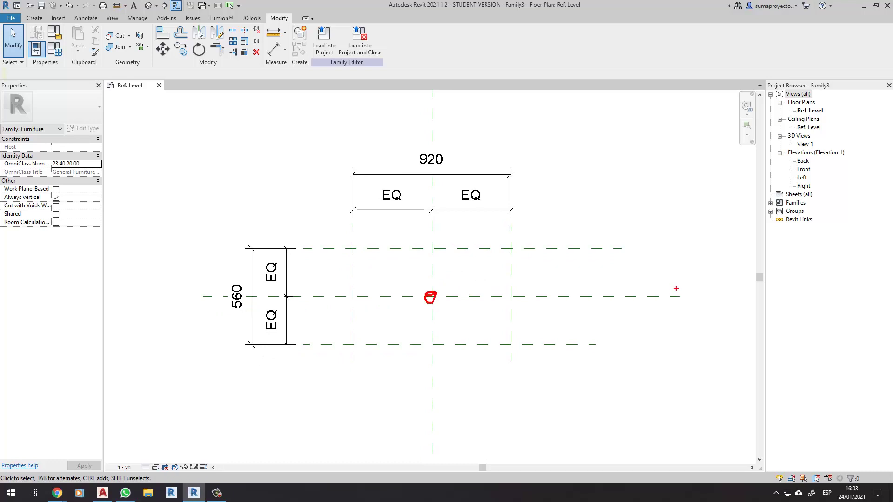
{"action": "left_click_drag", "start_coordinate": [678, 290], "coordinate": [697, 241]}
{"action": "left_click_drag", "start_coordinate": [443, 108], "coordinate": [469, 107]}
Flex the width to 1120 via the right plane, confirming it stays symmetric
{"action": "middle_click_drag", "start_coordinate": [468, 285], "coordinate": [472, 293]}
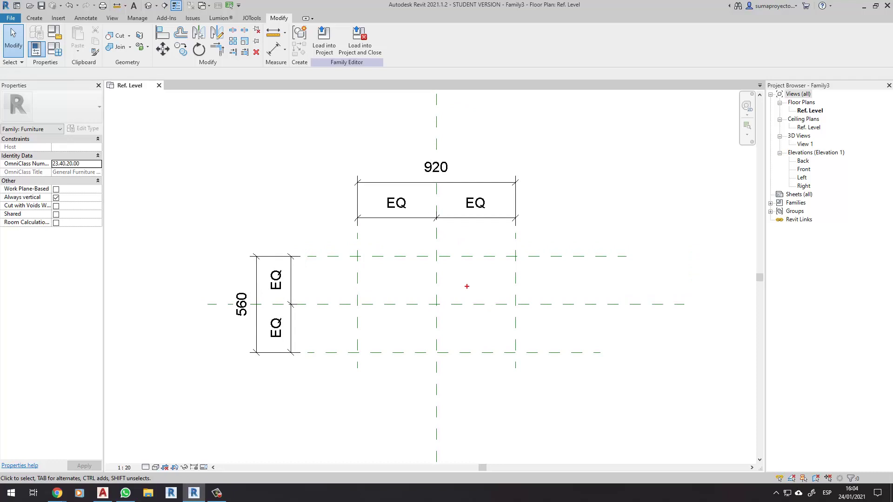
{"action": "left_click", "coordinate": [516, 278]}
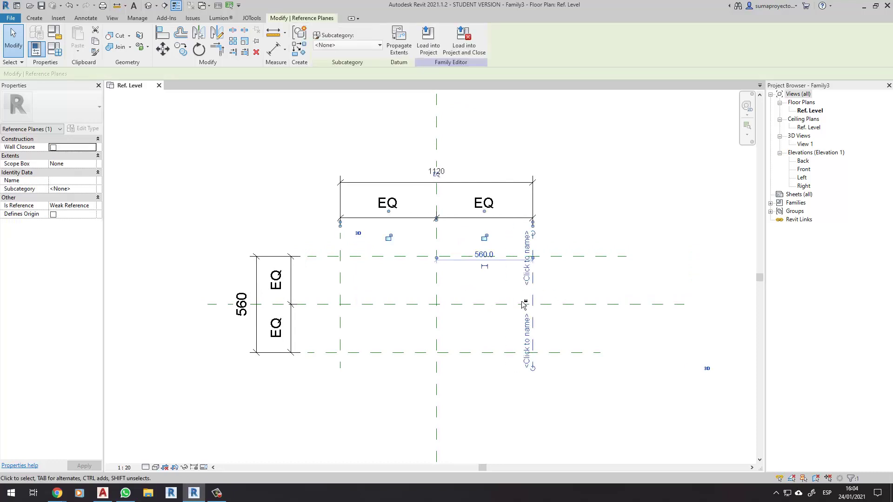
{"action": "left_click", "coordinate": [473, 291]}
{"action": "left_click_drag", "start_coordinate": [385, 222], "coordinate": [389, 246]}
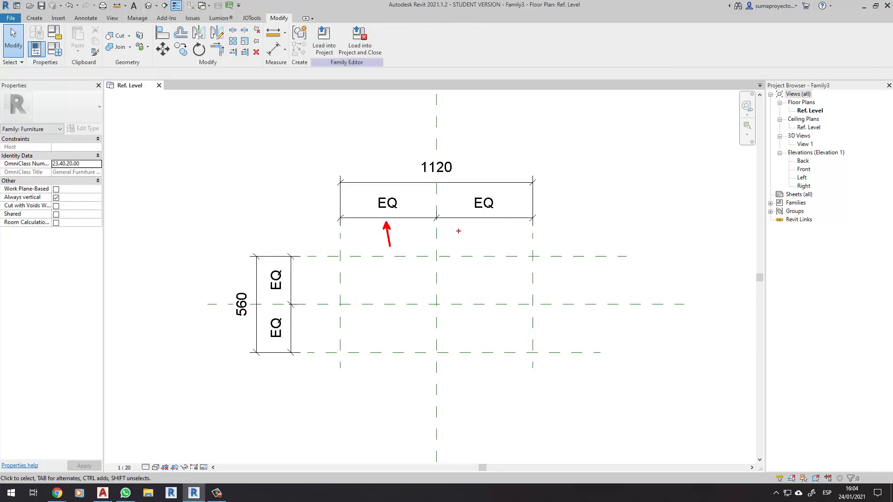
{"action": "left_click_drag", "start_coordinate": [479, 221], "coordinate": [478, 241]}
{"action": "mouse_move", "coordinate": [535, 256]}
{"action": "left_mouse_down"}
{"action": "mouse_move", "coordinate": [591, 226]}
{"action": "mouse_move", "coordinate": [612, 240]}
{"action": "left_mouse_up"}
{"action": "left_click_drag", "start_coordinate": [340, 255], "coordinate": [265, 232]}
{"action": "left_click_drag", "start_coordinate": [437, 297], "coordinate": [429, 289]}
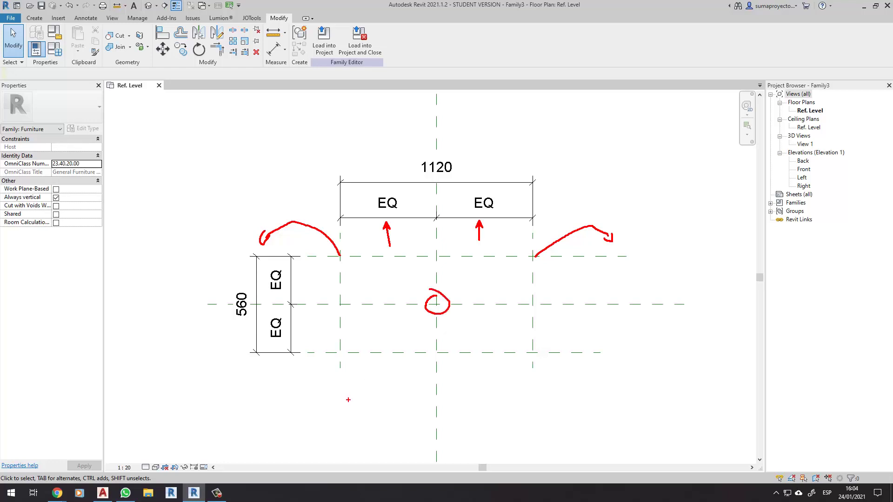
Flex the depth to 680, then drag the planes to a 1080 by 580 layout
{"action": "left_click", "coordinate": [371, 353]}
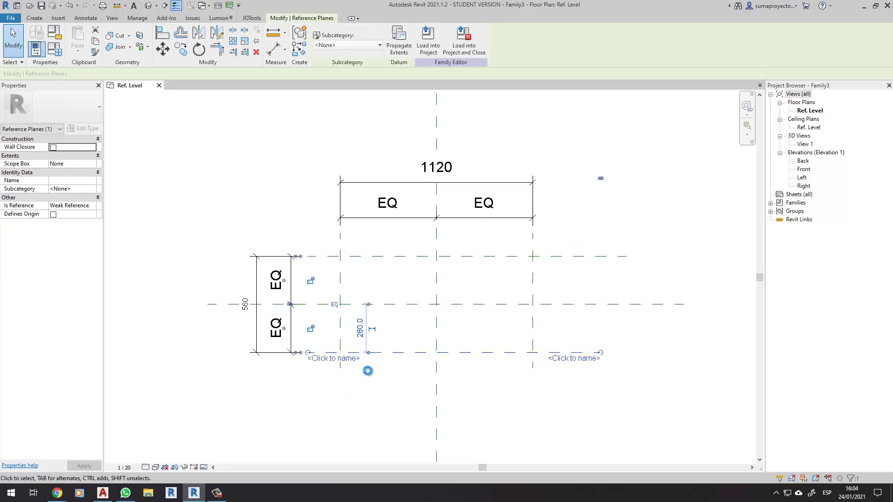
{"action": "key", "text": "Down"}
{"action": "key", "text": "Down"}
{"action": "key", "text": "Down"}
{"action": "key", "text": "Down"}
{"action": "key", "text": "Down"}
{"action": "key", "text": "Down"}
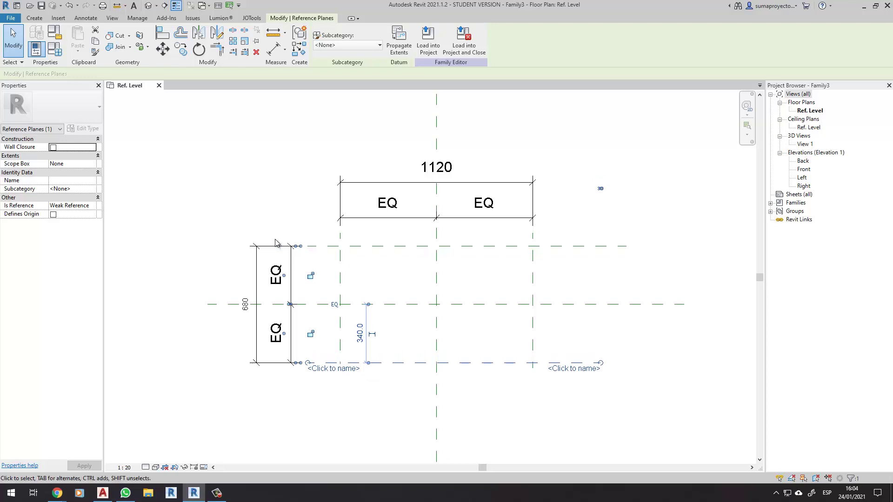
{"action": "left_click_drag", "start_coordinate": [296, 241], "coordinate": [314, 195]}
{"action": "left_click_drag", "start_coordinate": [305, 364], "coordinate": [330, 403]}
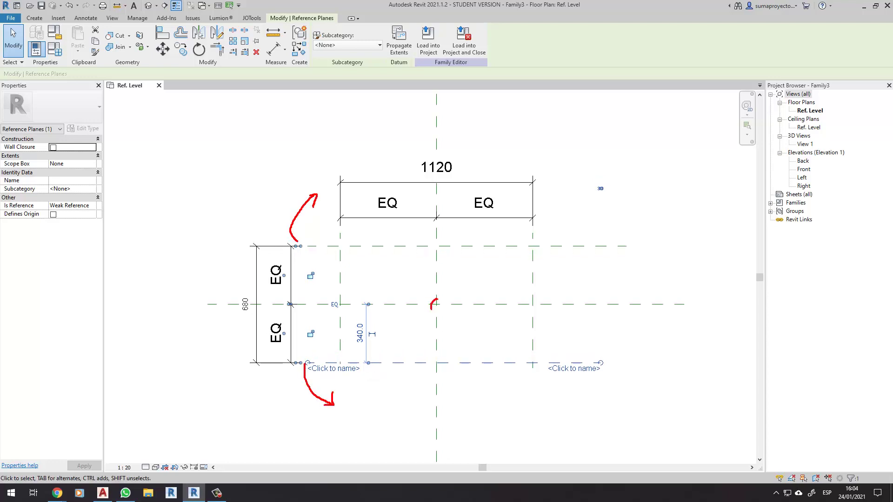
{"action": "left_click_drag", "start_coordinate": [431, 308], "coordinate": [464, 281]}
{"action": "key", "text": "Escape"}
{"action": "left_click_drag", "start_coordinate": [409, 362], "coordinate": [409, 359]}
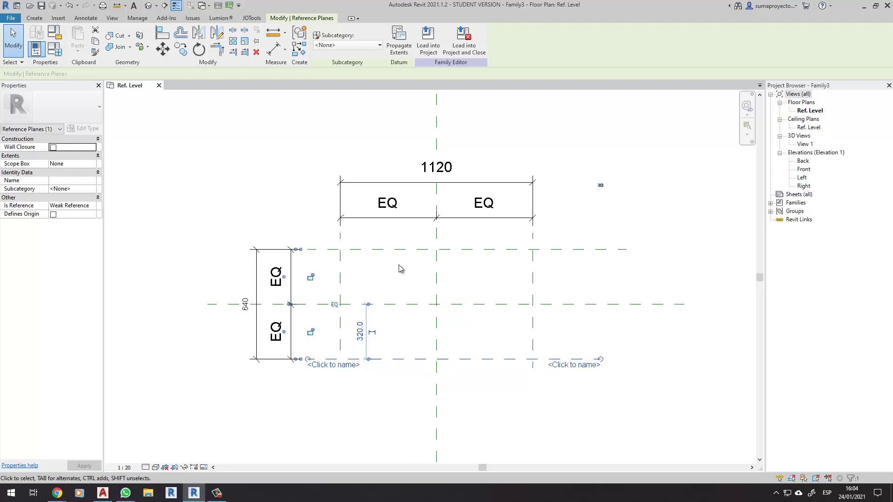
{"action": "left_click_drag", "start_coordinate": [379, 249], "coordinate": [378, 255]}
{"action": "left_click_drag", "start_coordinate": [340, 279], "coordinate": [344, 279]}
{"action": "left_click", "coordinate": [392, 287]}
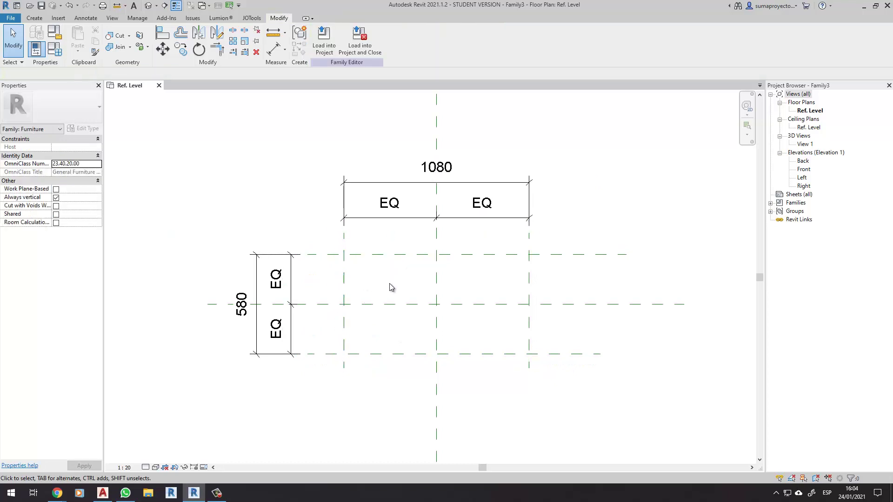
{"action": "scroll", "coordinate": [398, 283], "scroll_direction": "down", "scroll_amount": 2}
{"action": "scroll", "coordinate": [403, 280], "scroll_direction": "up", "scroll_amount": 2}
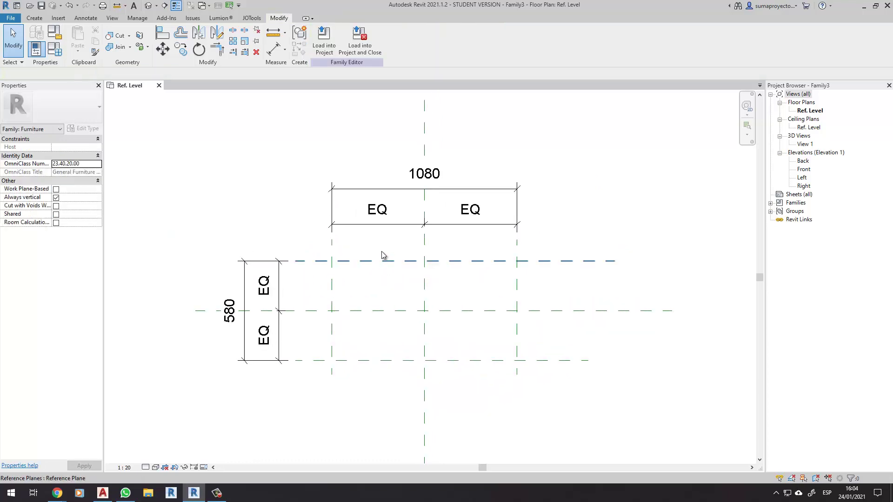
Label the 1080 dimension with a new Longitud type parameter
{"action": "left_click", "coordinate": [424, 192]}
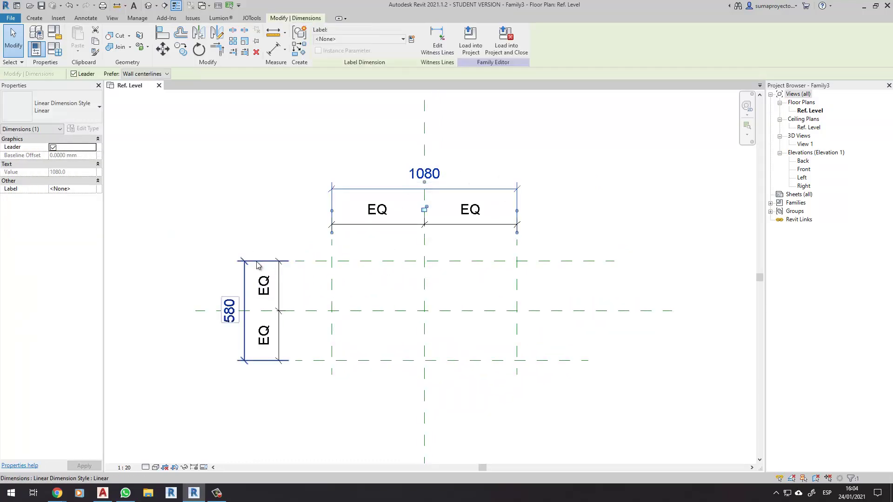
{"action": "scroll", "coordinate": [313, 209], "scroll_direction": "up", "scroll_amount": 1}
{"action": "left_click", "coordinate": [309, 210]}
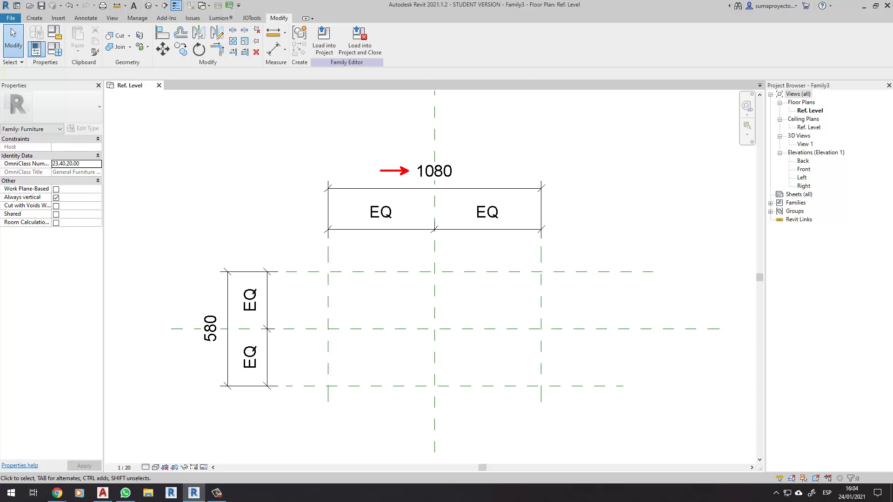
{"action": "left_click", "coordinate": [331, 189]}
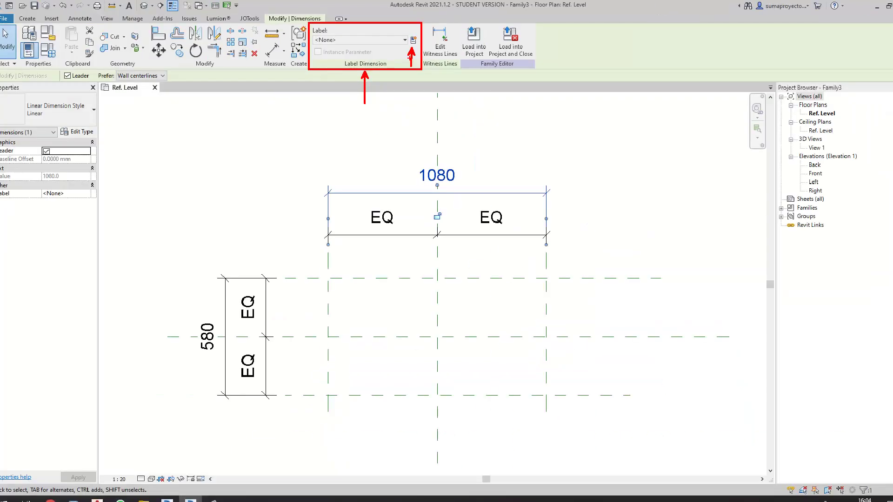
{"action": "left_click", "coordinate": [412, 40]}
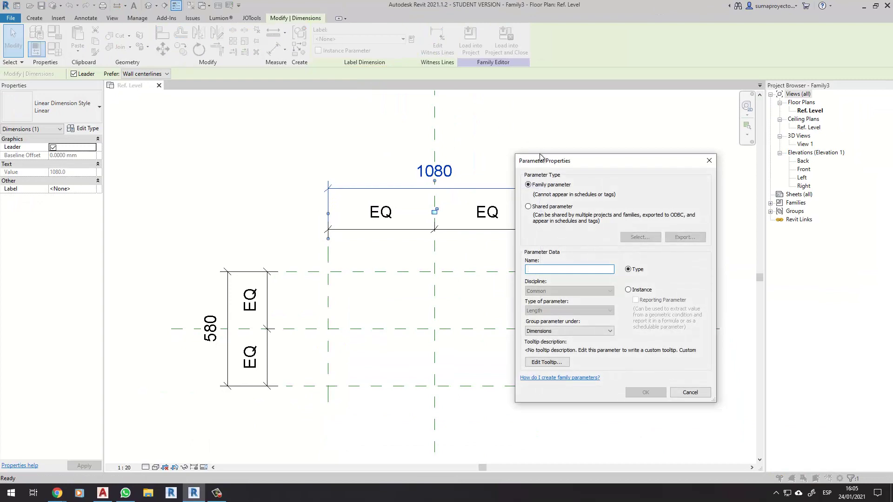
{"action": "left_click_drag", "start_coordinate": [564, 164], "coordinate": [604, 145]}
{"action": "type", "text": "L"}
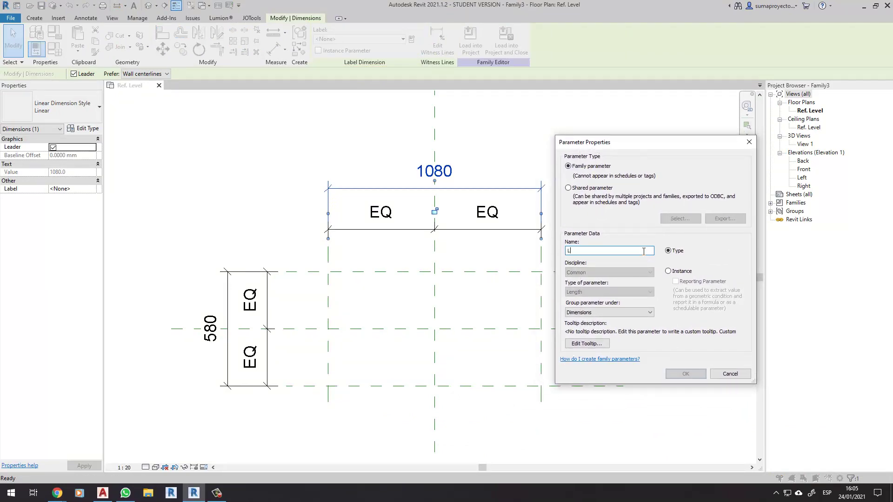
{"action": "type", "text": "ongitud"}
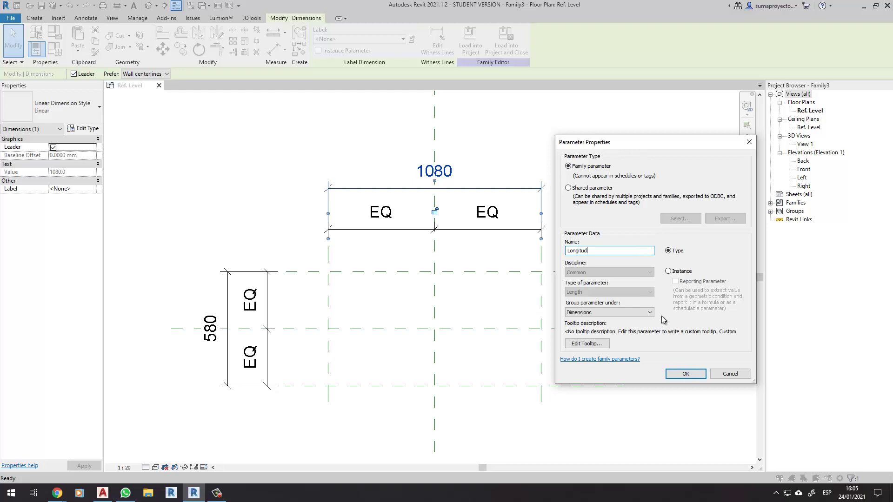
{"action": "left_click", "coordinate": [685, 373]}
{"action": "middle_click_drag", "start_coordinate": [549, 244], "coordinate": [590, 251]}
{"action": "key", "text": "Escape"}
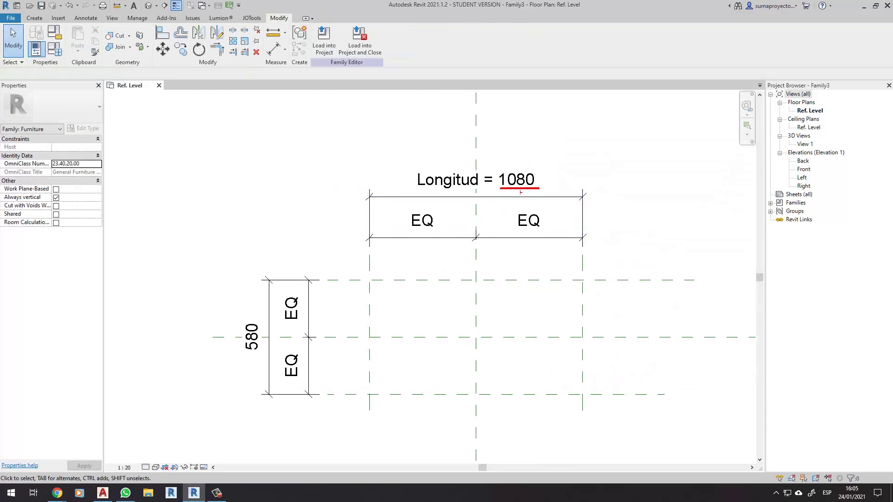
{"action": "left_click_drag", "start_coordinate": [404, 165], "coordinate": [545, 194]}
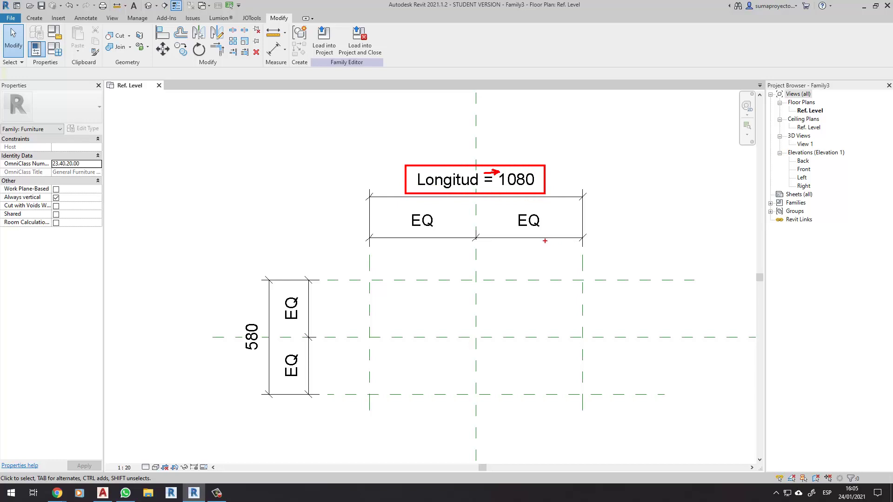
Label the 580 dimension with a new Ancho type parameter
{"action": "left_click", "coordinate": [254, 337]}
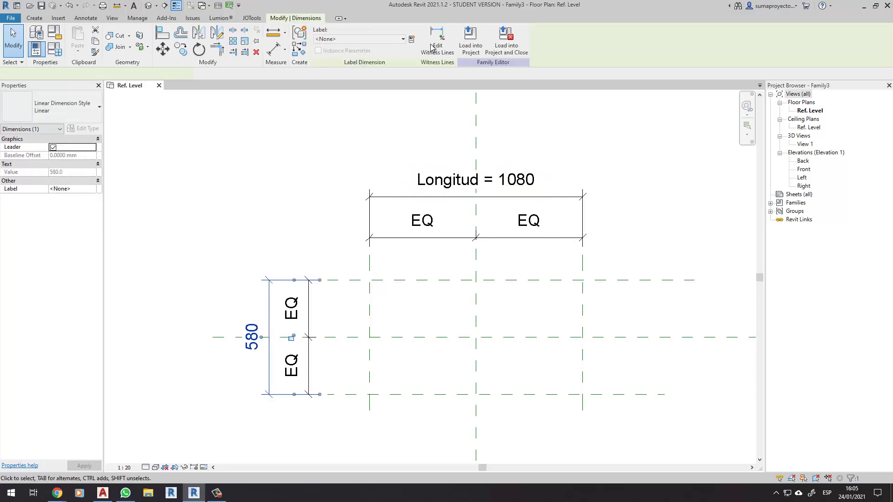
{"action": "left_click", "coordinate": [411, 39]}
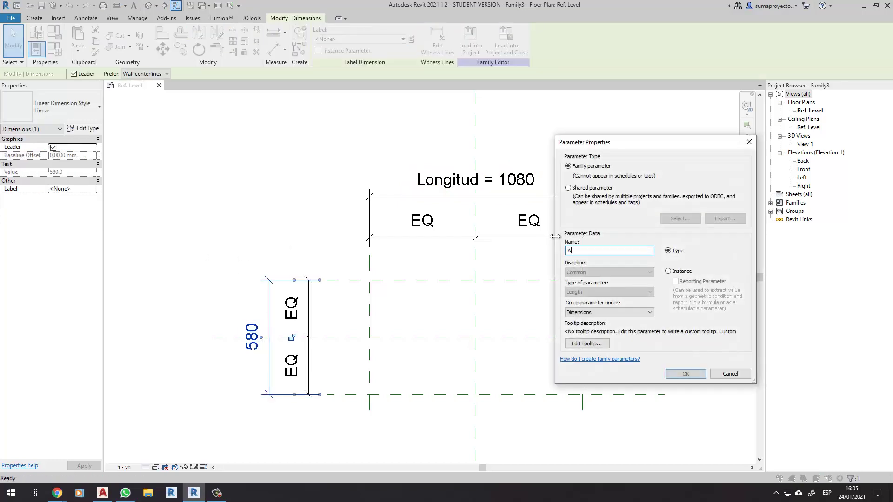
{"action": "type", "text": "Ancho"}
{"action": "key", "text": "Return"}
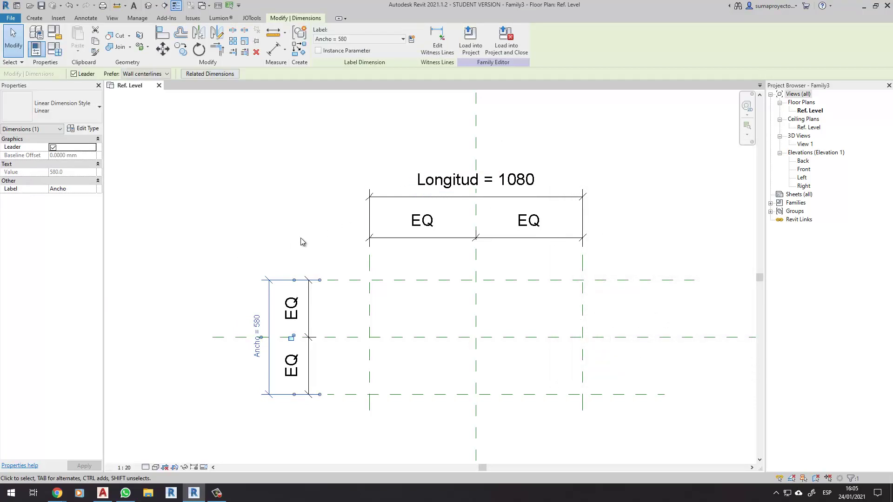
{"action": "left_click", "coordinate": [212, 214]}
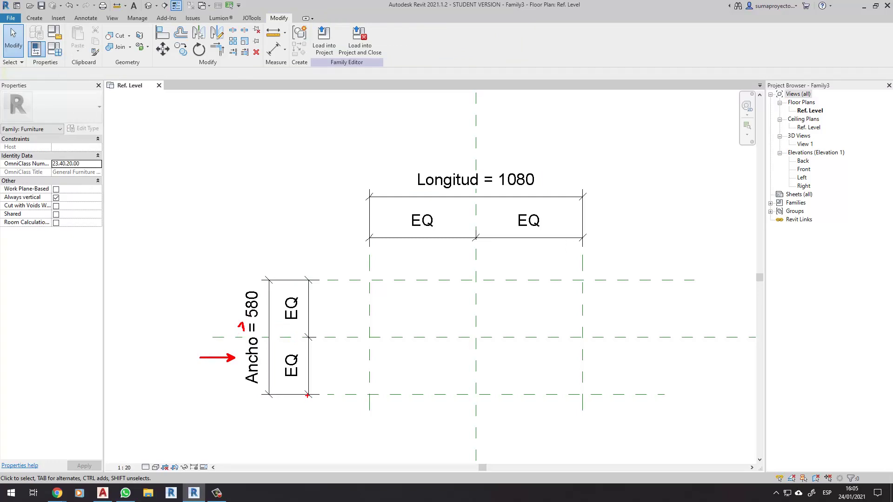
Flex Longitud through 1500, 1200 and 100, leaving the tabletop length at 1000
{"action": "double_click", "coordinate": [475, 180]}
{"action": "type", "text": "15"}
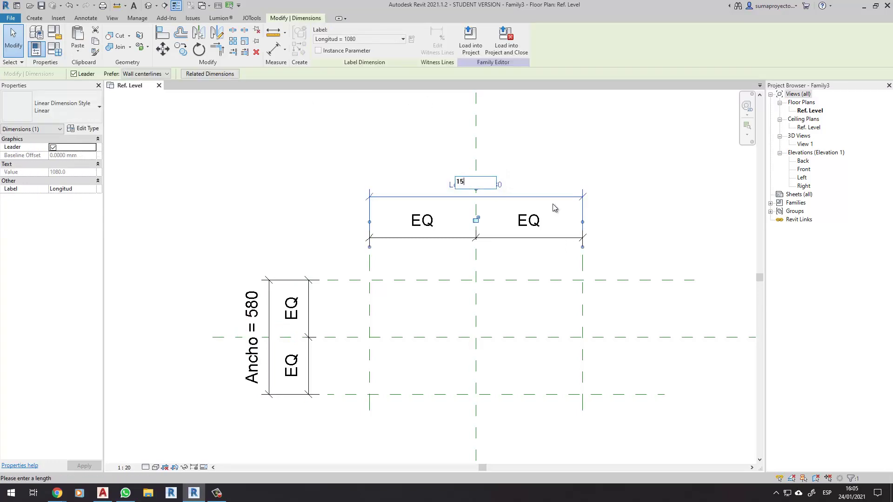
{"action": "type", "text": "00"}
{"action": "key", "text": "Return"}
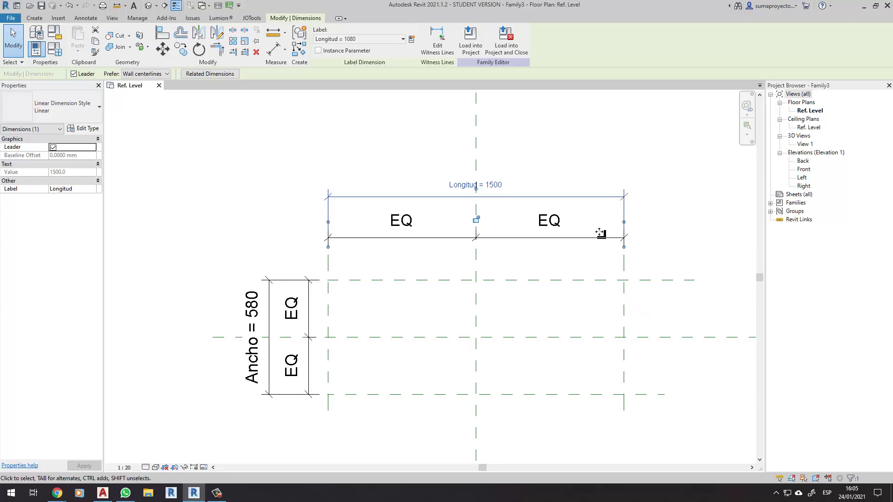
{"action": "left_click", "coordinate": [495, 185]}
{"action": "type", "text": "1200"}
{"action": "key", "text": "Return"}
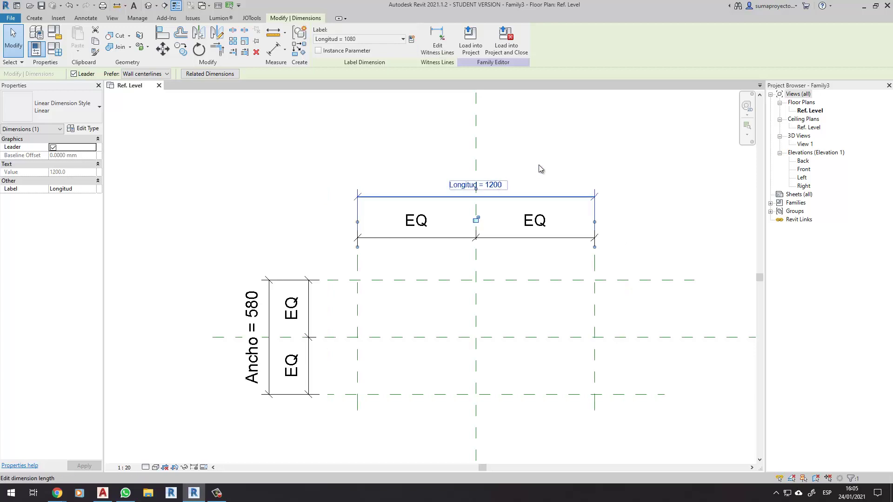
{"action": "left_click", "coordinate": [498, 190]}
{"action": "type", "text": "100"}
{"action": "key", "text": "Return"}
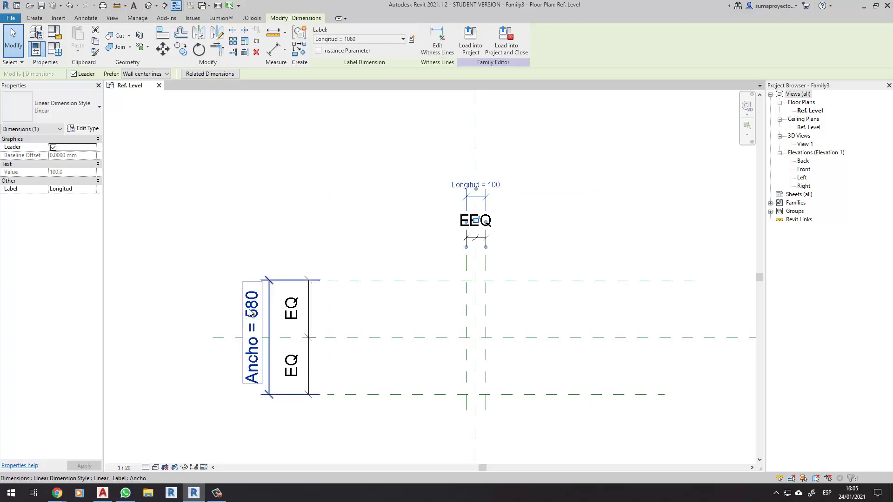
{"action": "left_click", "coordinate": [488, 186]}
{"action": "type", "text": "1000"}
{"action": "key", "text": "Return"}
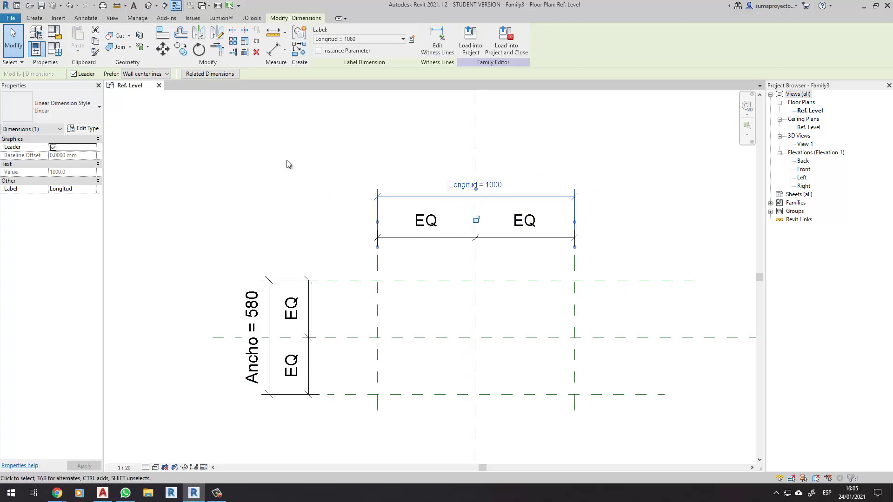
{"action": "left_click", "coordinate": [426, 244]}
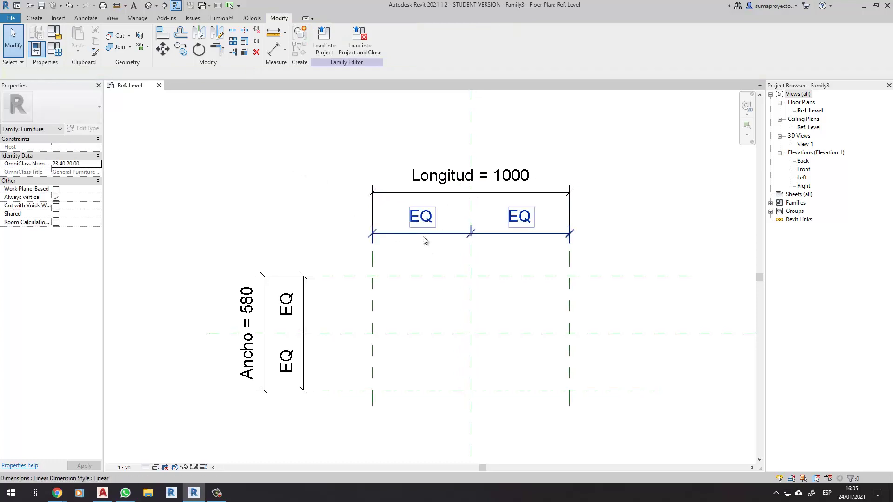
{"action": "key", "text": "alt+Tab"}
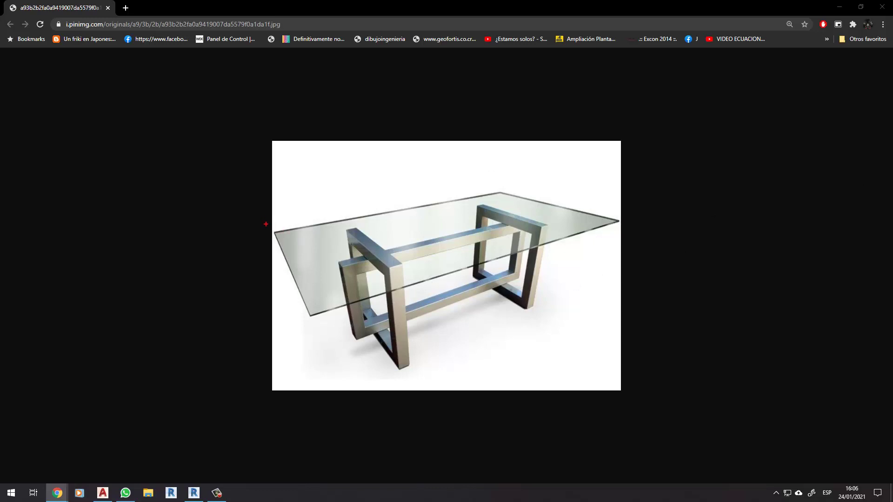
{"action": "mouse_move", "coordinate": [258, 217]}
{"action": "left_mouse_down"}
{"action": "mouse_move", "coordinate": [501, 170]}
{"action": "mouse_move", "coordinate": [653, 197]}
{"action": "mouse_move", "coordinate": [628, 221]}
{"action": "left_mouse_up"}
{"action": "left_click_drag", "start_coordinate": [529, 168], "coordinate": [527, 188]}
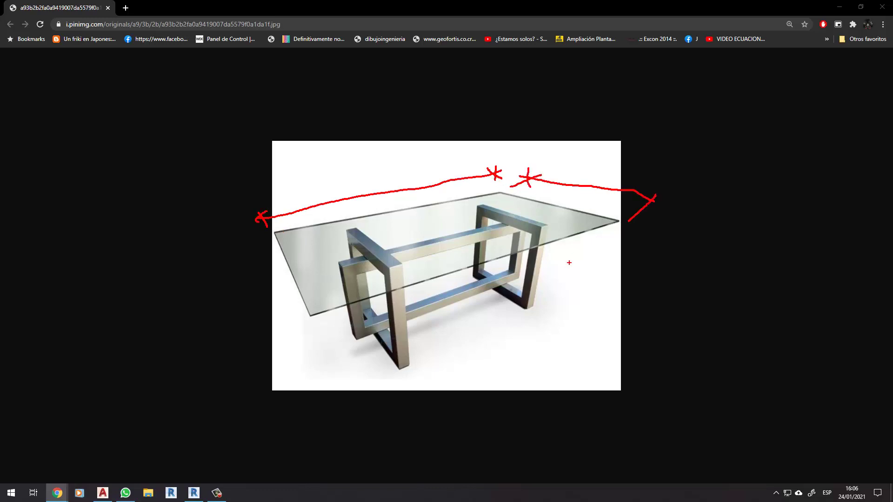
{"action": "left_click_drag", "start_coordinate": [305, 317], "coordinate": [319, 403]}
{"action": "left_click_drag", "start_coordinate": [303, 311], "coordinate": [304, 337]}
{"action": "key", "text": "alt+Tab"}
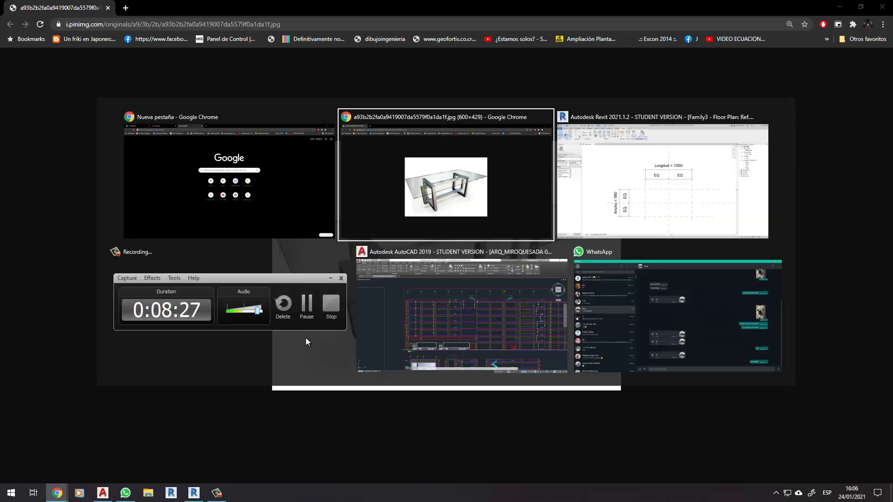
{"action": "key", "text": "alt+Tab"}
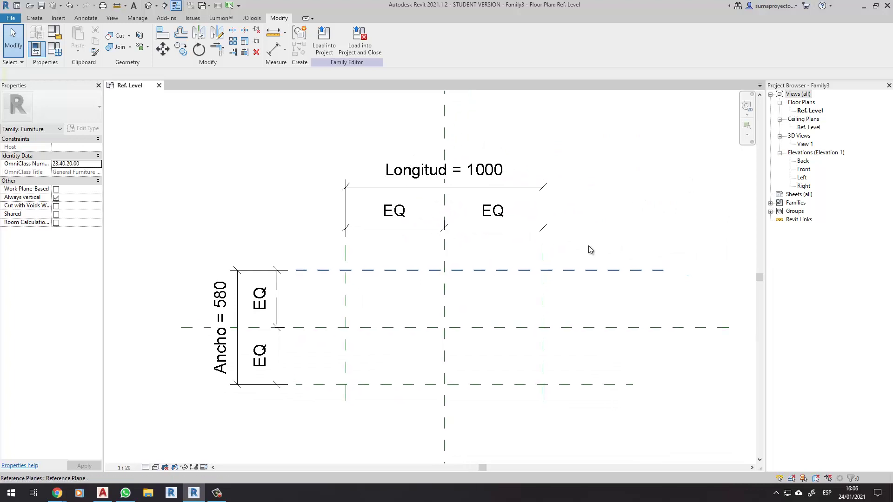
In the Front elevation, draw a horizontal reference plane above Ref. Level
{"action": "double_click", "coordinate": [803, 170]}
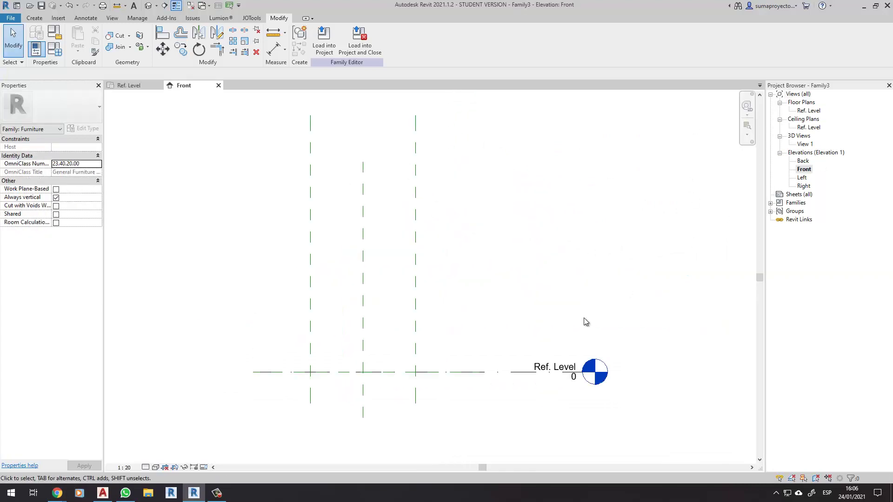
{"action": "scroll", "coordinate": [584, 319], "scroll_direction": "up", "scroll_amount": 1}
{"action": "scroll", "coordinate": [510, 325], "scroll_direction": "up", "scroll_amount": 1}
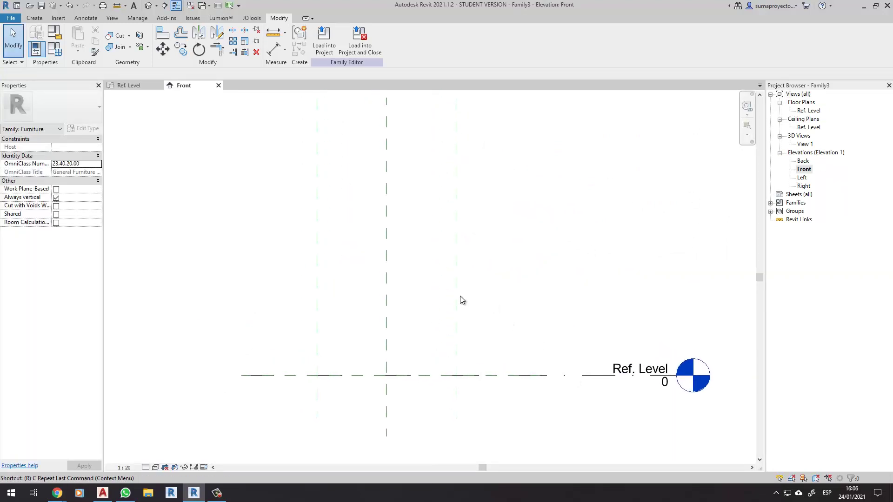
{"action": "key", "text": "r"}
{"action": "key", "text": "p"}
{"action": "left_click", "coordinate": [264, 301]}
{"action": "left_click", "coordinate": [520, 302]}
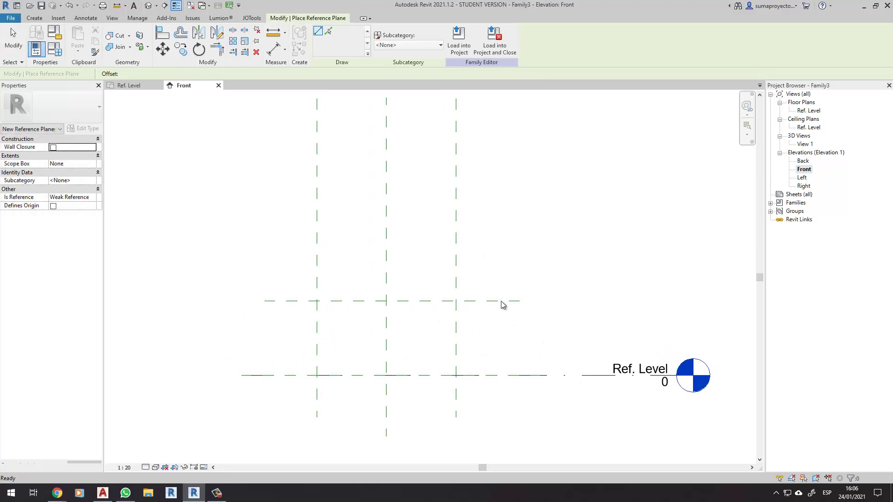
{"action": "key", "text": "Escape"}
{"action": "key", "text": "Escape"}
Dimension the new plane from Ref. Level and label it with a new Altura parameter
{"action": "key", "text": "d"}
{"action": "key", "text": "i"}
{"action": "left_click", "coordinate": [516, 375]}
{"action": "left_click", "coordinate": [516, 301]}
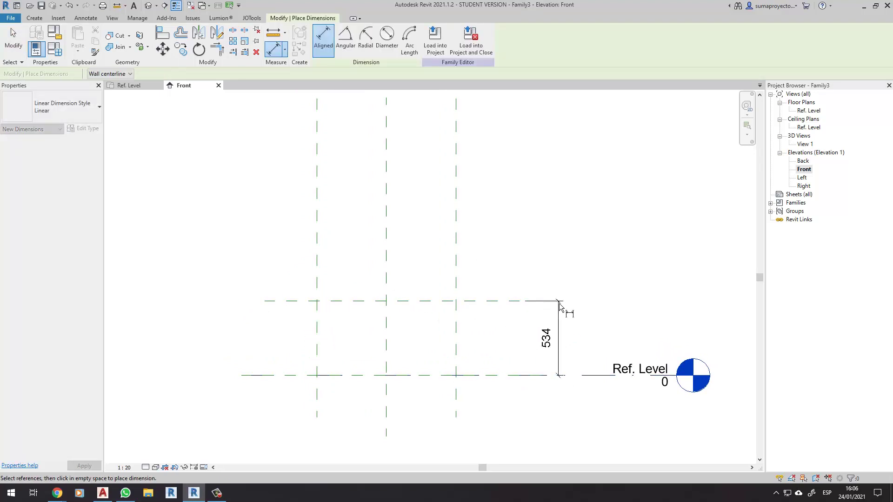
{"action": "left_click", "coordinate": [560, 309]}
{"action": "key", "text": "Escape"}
{"action": "key", "text": "Escape"}
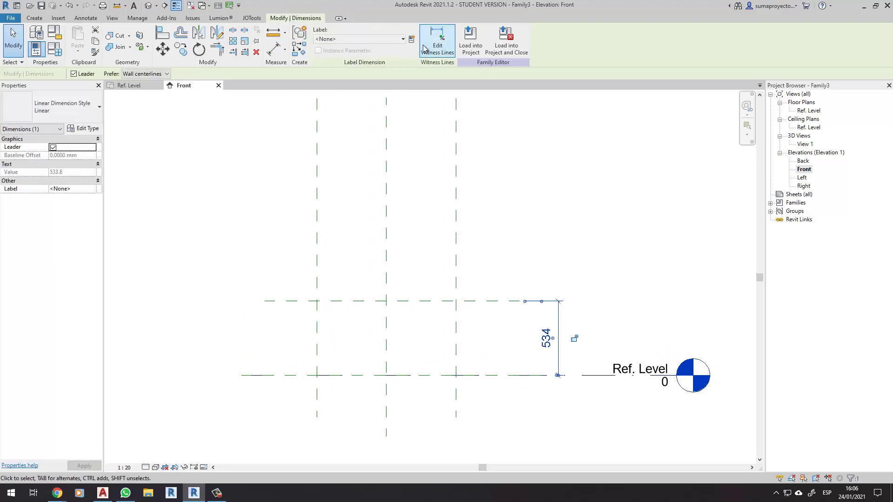
{"action": "left_click", "coordinate": [411, 39]}
{"action": "type", "text": "Altura"}
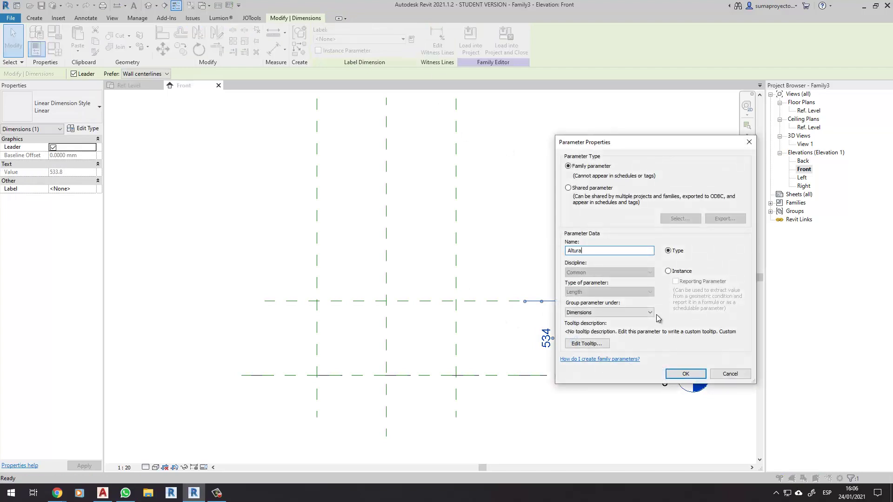
{"action": "key", "text": "Return"}
{"action": "left_click", "coordinate": [371, 368]}
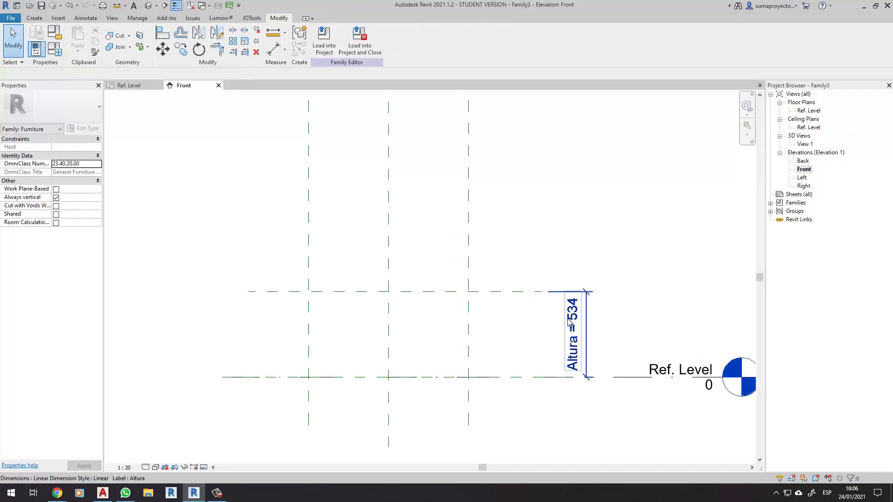
Flex Altura through 400 to a final 500, then return to the Ref. Level plan
{"action": "left_click", "coordinate": [560, 341]}
{"action": "type", "text": "50"}
{"action": "key", "text": "Escape"}
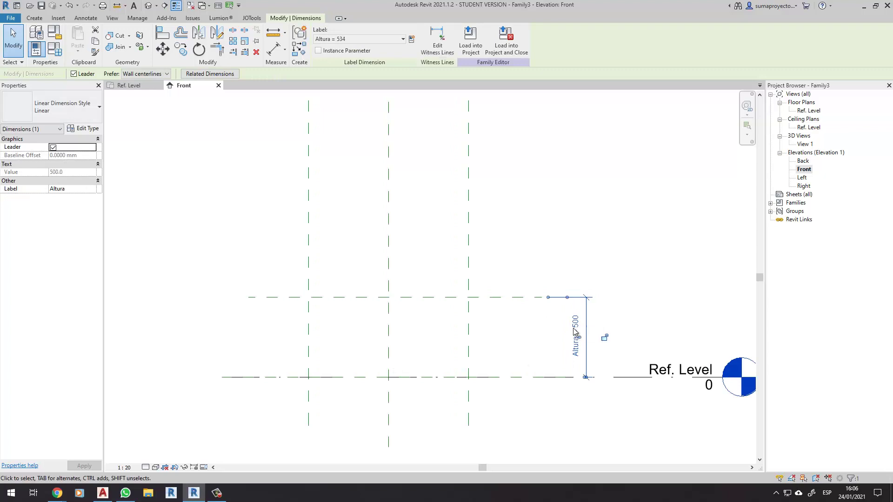
{"action": "left_click", "coordinate": [574, 335]}
{"action": "type", "text": "400"}
{"action": "key", "text": "Return"}
{"action": "left_click", "coordinate": [574, 344]}
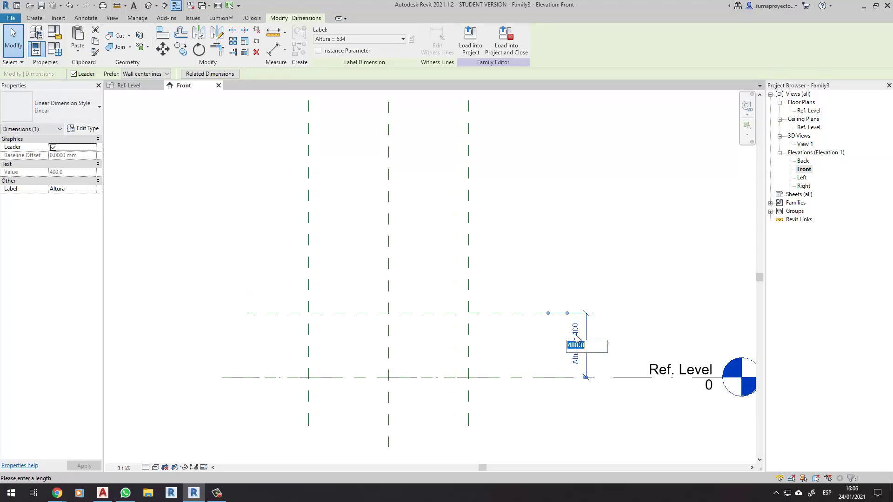
{"action": "type", "text": "500"}
{"action": "key", "text": "Return"}
{"action": "left_click", "coordinate": [535, 214]}
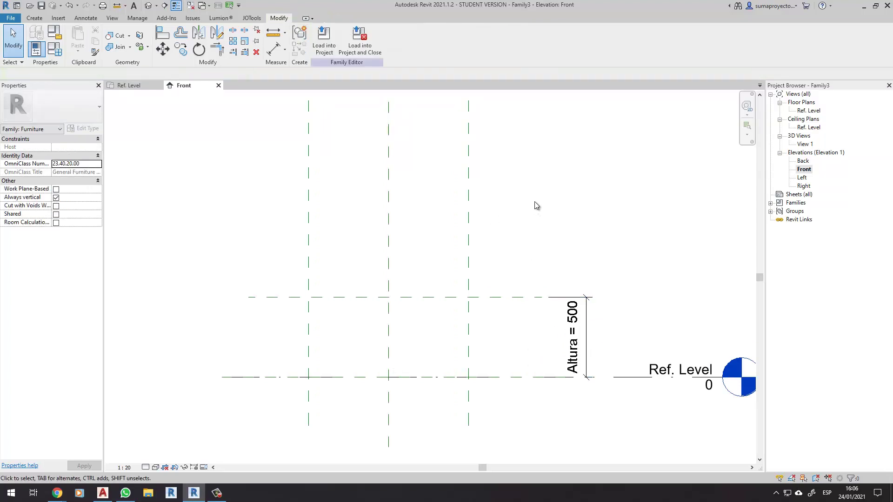
{"action": "left_click", "coordinate": [129, 86]}
{"action": "scroll", "coordinate": [409, 277], "scroll_direction": "down", "scroll_amount": 1}
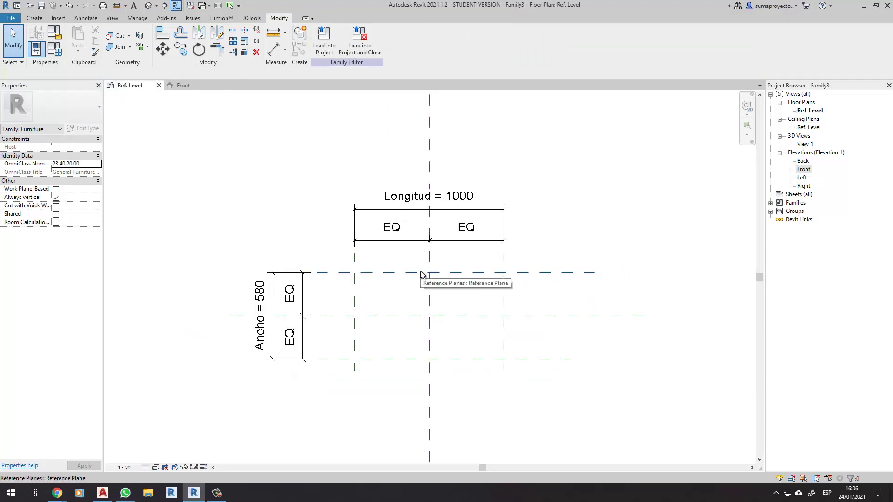
{"action": "key", "text": "alt+Tab"}
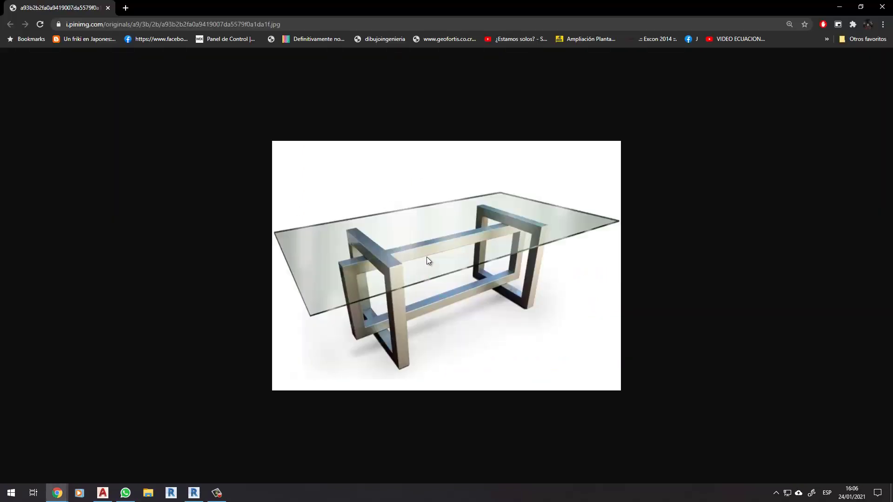
{"action": "mouse_move", "coordinate": [509, 190]}
{"action": "left_mouse_down"}
{"action": "mouse_move", "coordinate": [552, 172]}
{"action": "mouse_move", "coordinate": [636, 213]}
{"action": "left_mouse_up"}
{"action": "left_click_drag", "start_coordinate": [632, 227], "coordinate": [645, 215]}
{"action": "mouse_move", "coordinate": [262, 217]}
{"action": "left_mouse_down"}
{"action": "mouse_move", "coordinate": [462, 186]}
{"action": "mouse_move", "coordinate": [482, 174]}
{"action": "left_mouse_up"}
{"action": "left_click_drag", "start_coordinate": [307, 308], "coordinate": [322, 389]}
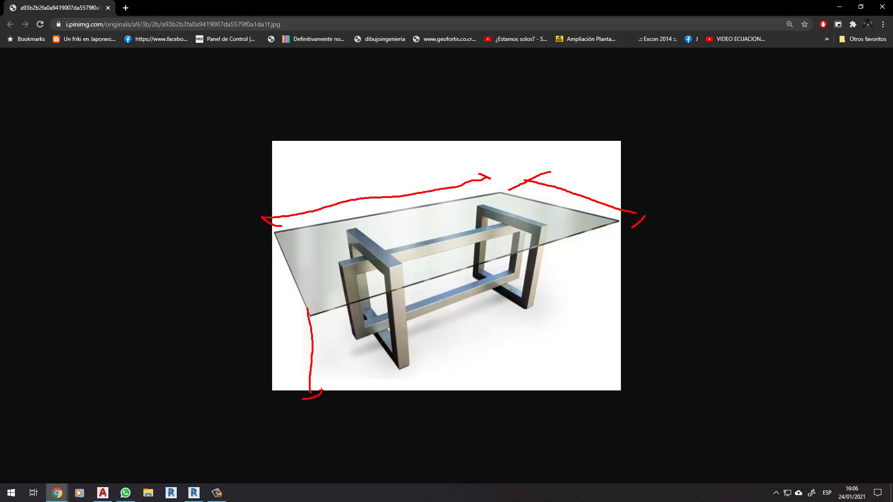
{"action": "left_click_drag", "start_coordinate": [309, 301], "coordinate": [291, 341]}
{"action": "left_click_drag", "start_coordinate": [413, 374], "coordinate": [441, 393]}
{"action": "left_click_drag", "start_coordinate": [531, 310], "coordinate": [560, 335]}
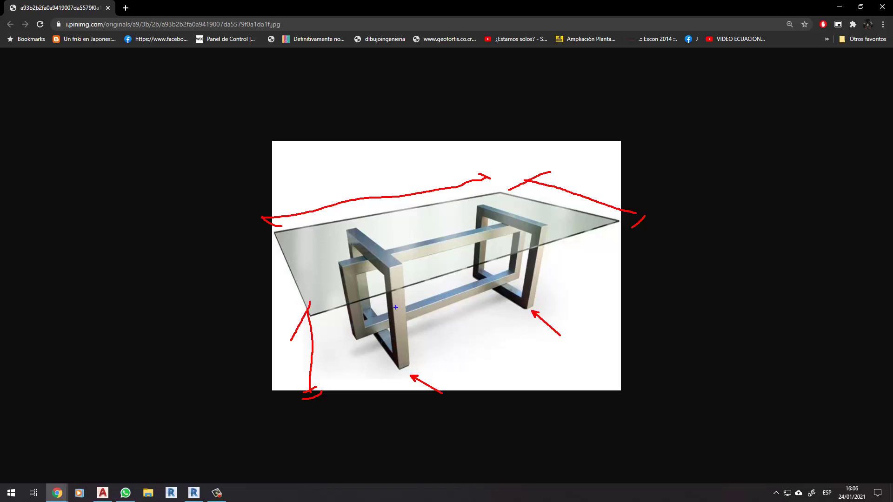
{"action": "left_click_drag", "start_coordinate": [345, 233], "coordinate": [294, 238]}
{"action": "left_click_drag", "start_coordinate": [490, 205], "coordinate": [527, 196]}
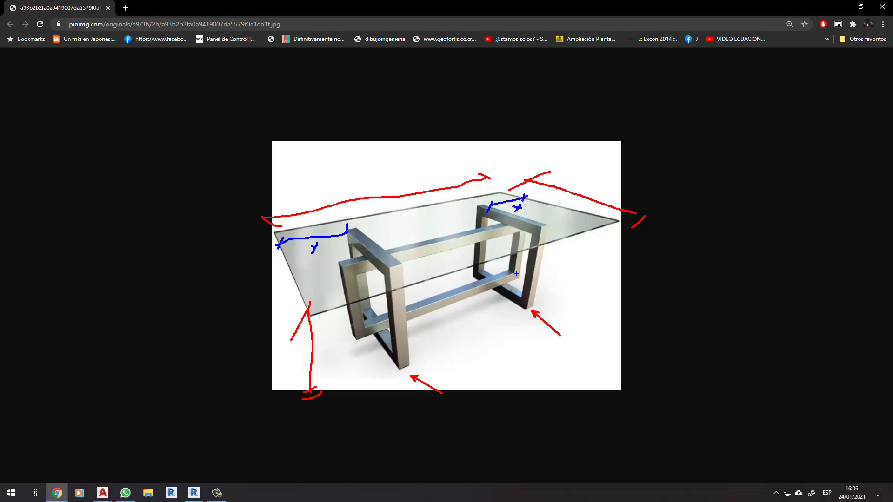
{"action": "key", "text": "alt+Tab"}
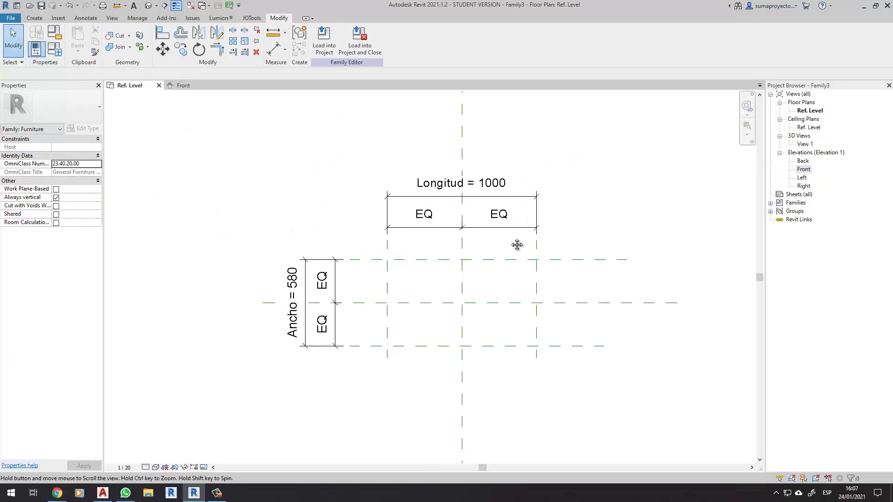
Draw two vertical leg reference planes near the left and right tabletop ends
{"action": "key", "text": "p"}
{"action": "left_click", "coordinate": [415, 161]}
{"action": "left_click", "coordinate": [415, 382]}
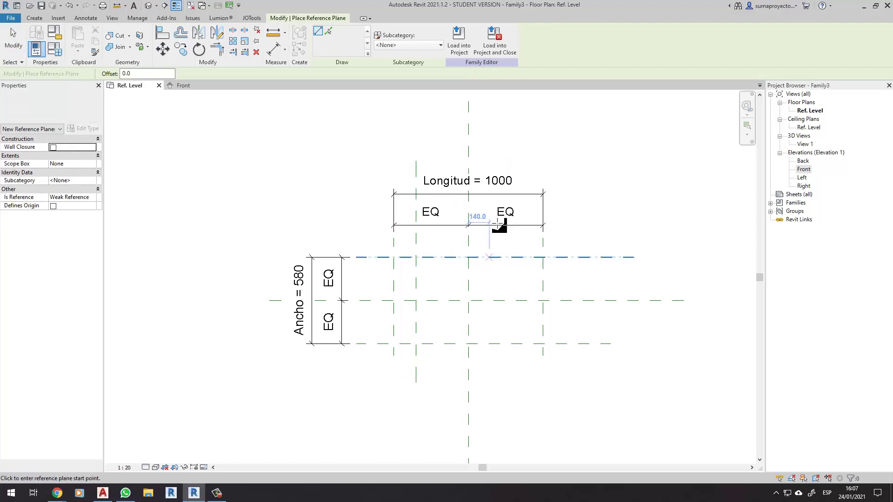
{"action": "left_click", "coordinate": [516, 161]}
{"action": "left_click", "coordinate": [516, 391]}
{"action": "key", "text": "Escape"}
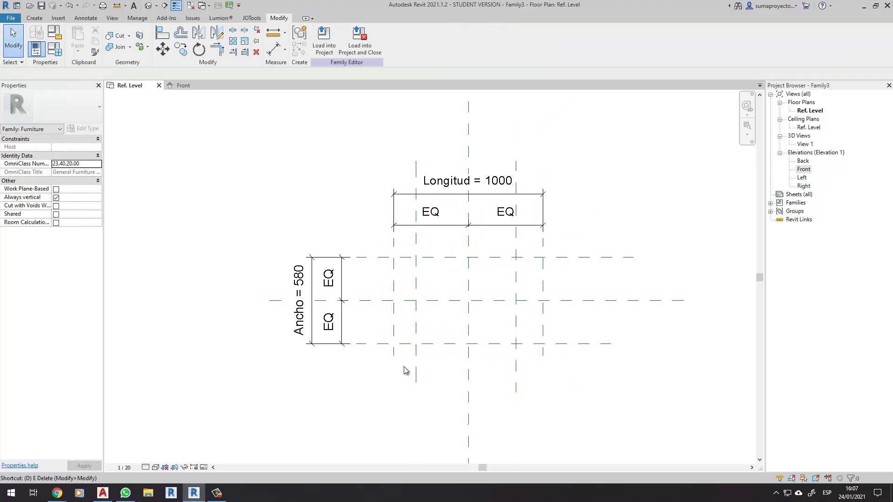
Dimension each leg plane from its tabletop end plane
{"action": "key", "text": "d"}
{"action": "key", "text": "i"}
{"action": "left_click", "coordinate": [394, 358]}
{"action": "left_click", "coordinate": [430, 401]}
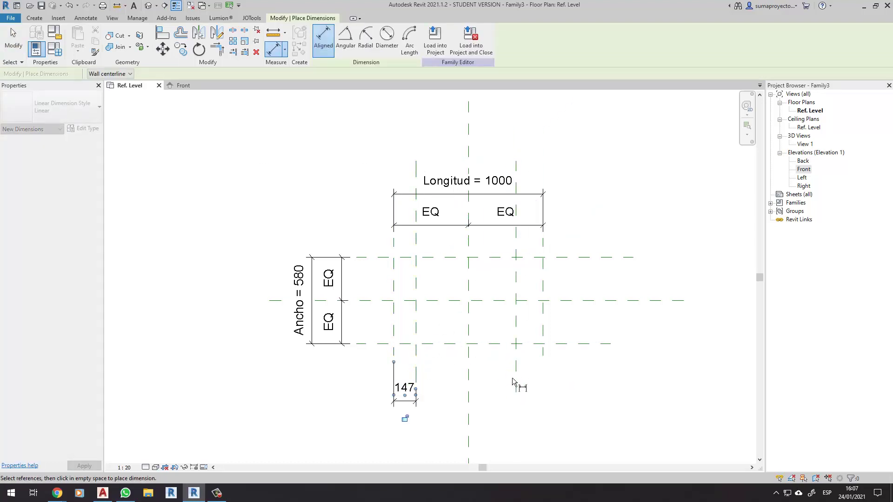
{"action": "left_click", "coordinate": [516, 356]}
{"action": "left_click", "coordinate": [542, 360]}
{"action": "left_click", "coordinate": [562, 401]}
{"action": "key", "text": "Escape"}
{"action": "key", "text": "Escape"}
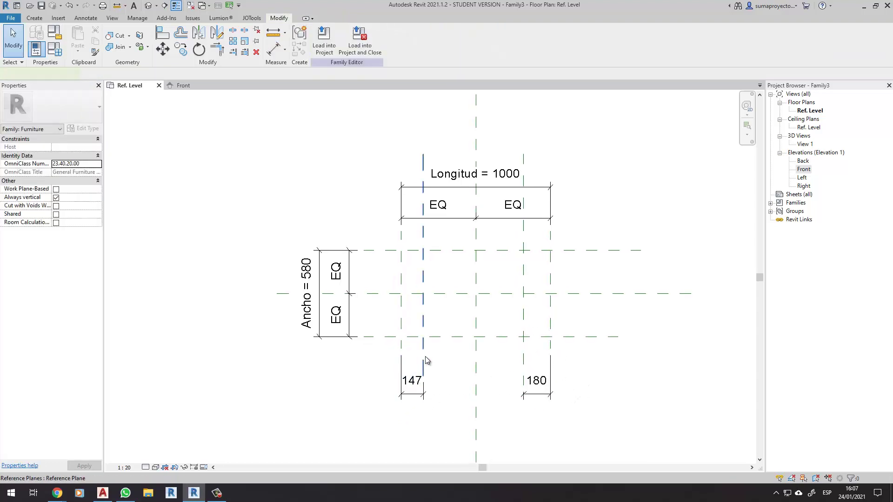
Set both leg plane offsets to 150 from the tabletop ends
{"action": "left_click", "coordinate": [422, 372]}
{"action": "type", "text": "150"}
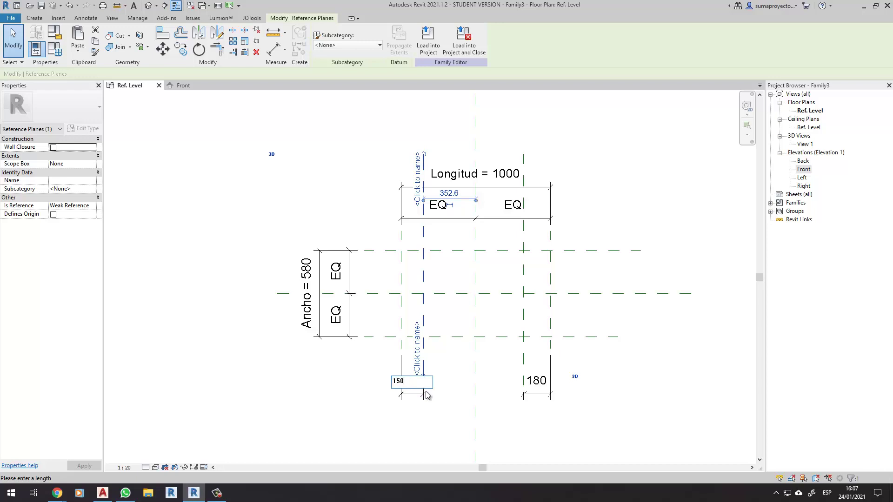
{"action": "key", "text": "Return"}
{"action": "left_click", "coordinate": [523, 360]}
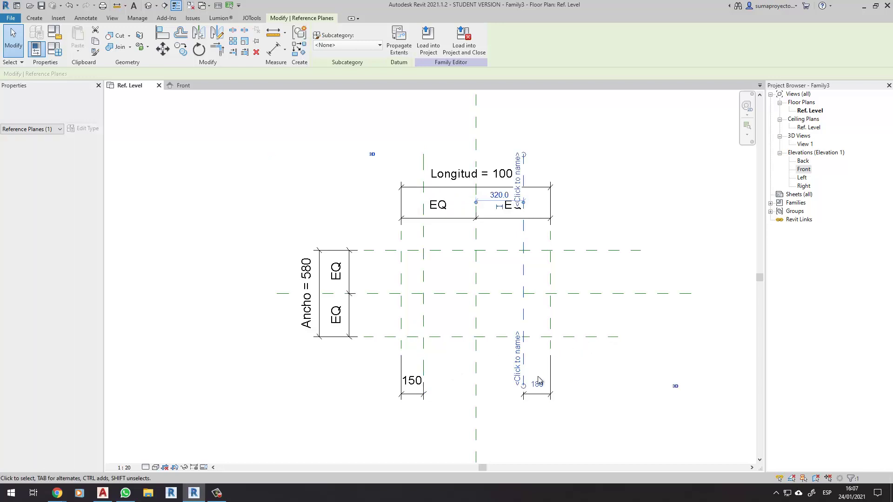
{"action": "left_click", "coordinate": [536, 381]}
{"action": "type", "text": "150"}
{"action": "key", "text": "Return"}
{"action": "left_click", "coordinate": [618, 328]}
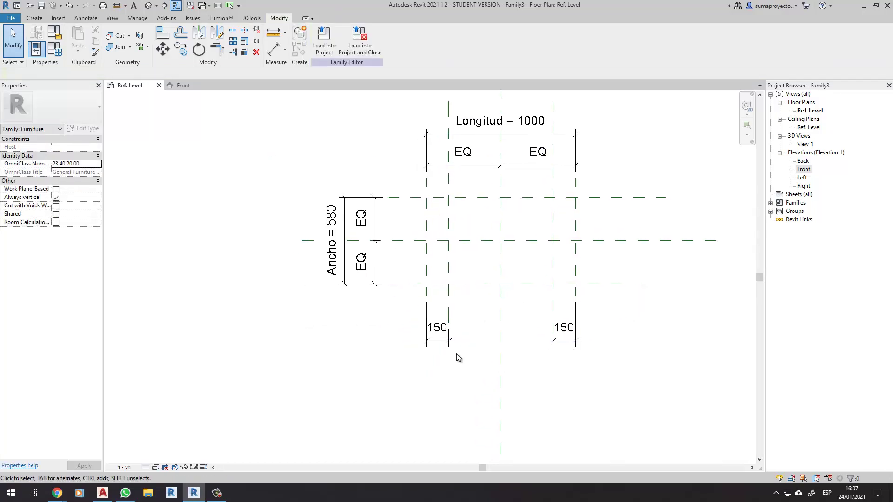
{"action": "left_click", "coordinate": [456, 345]}
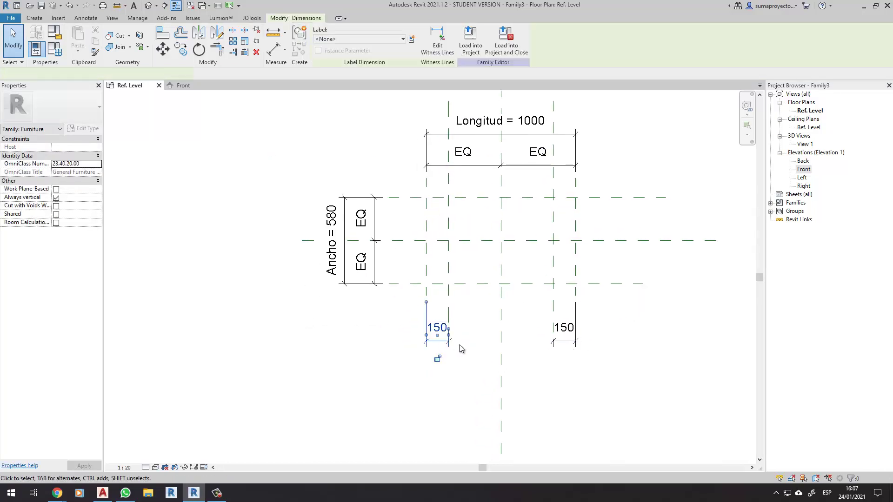
{"action": "left_click", "coordinate": [556, 343]}
{"action": "left_click", "coordinate": [615, 357]}
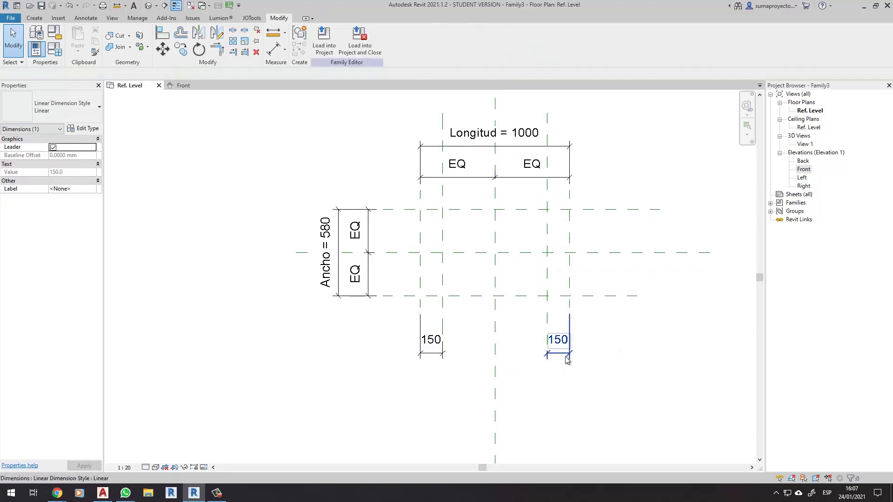
Nudge the right tabletop end plane to flex Longitud to 980, checking the leg follows
{"action": "left_click", "coordinate": [556, 330]}
{"action": "key", "text": "Left"}
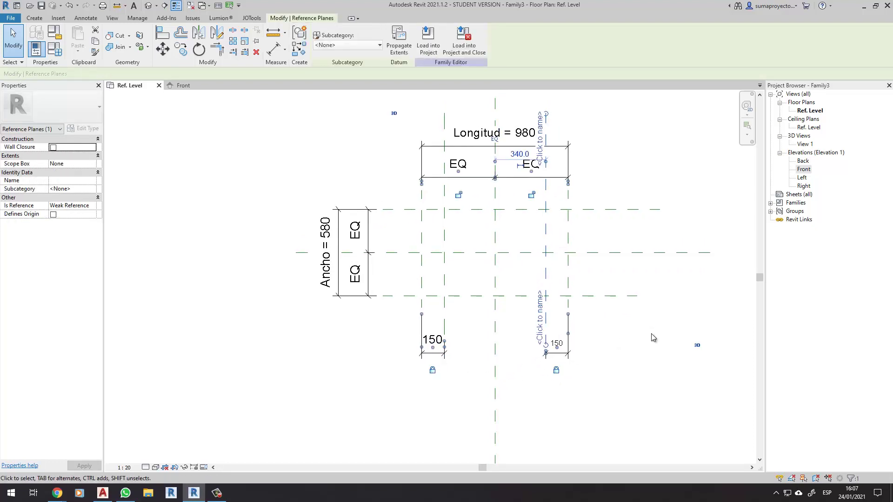
{"action": "key", "text": "Left"}
{"action": "key", "text": "Left"}
{"action": "key", "text": "Left"}
{"action": "key", "text": "Left"}
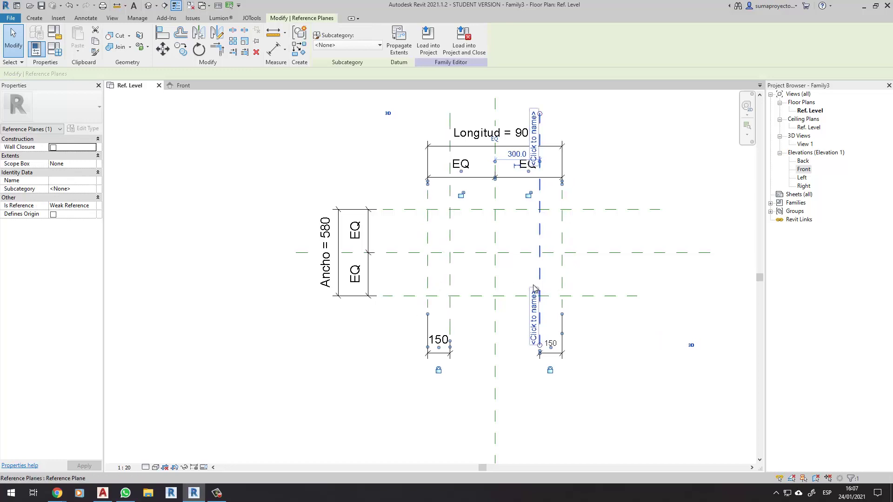
{"action": "left_click_drag", "start_coordinate": [532, 275], "coordinate": [561, 274]}
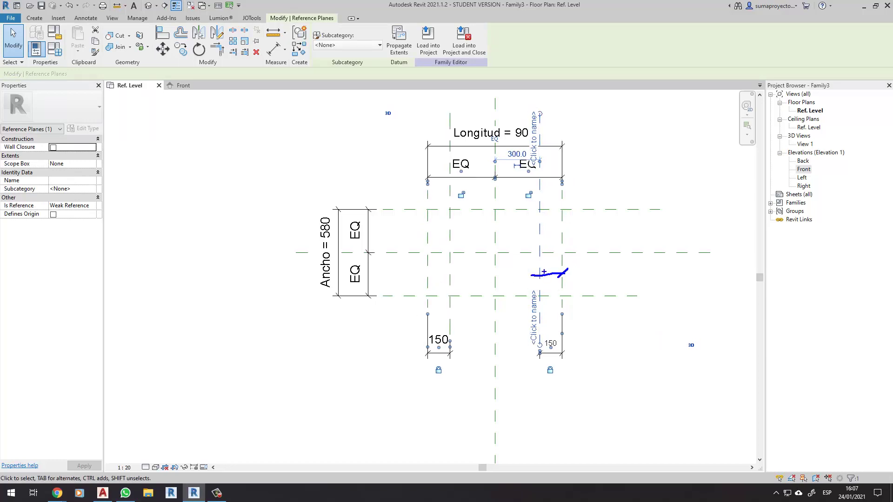
{"action": "key", "text": "ctrl+z"}
{"action": "key", "text": "ctrl+z"}
{"action": "key", "text": "ctrl+z"}
{"action": "key", "text": "ctrl+z"}
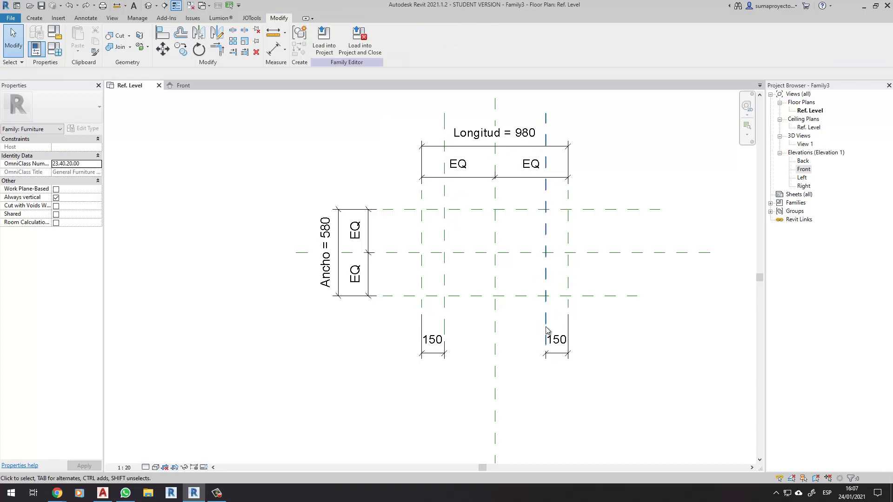
{"action": "left_click", "coordinate": [547, 331]}
{"action": "left_click", "coordinate": [608, 362]}
{"action": "middle_click_drag", "start_coordinate": [634, 355], "coordinate": [598, 363]}
{"action": "scroll", "coordinate": [538, 302], "scroll_direction": "up", "scroll_amount": 2}
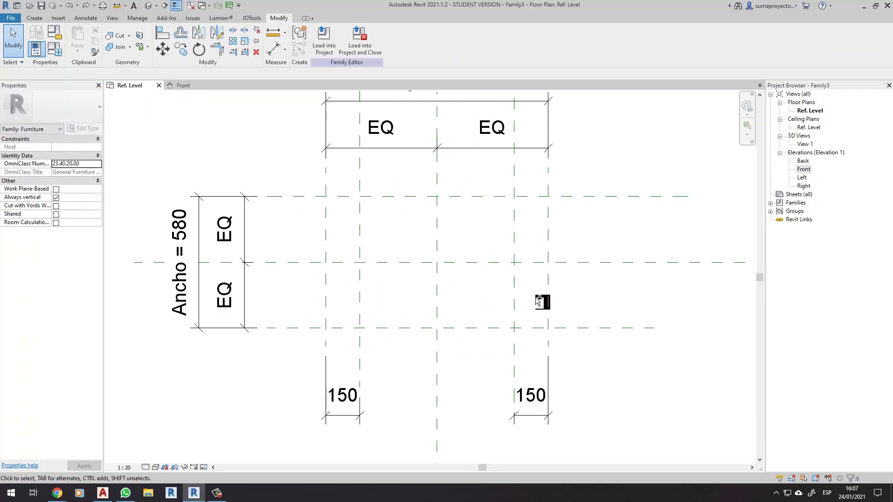
{"action": "left_click_drag", "start_coordinate": [506, 295], "coordinate": [552, 299]}
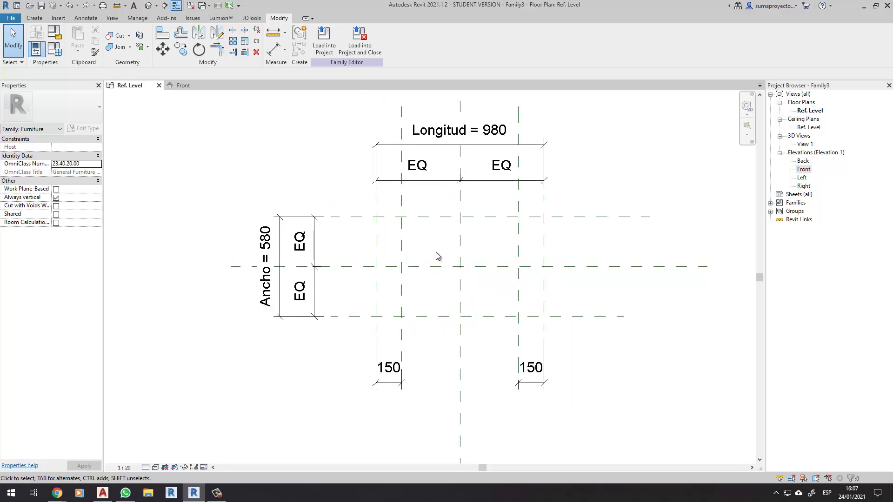
Draw a horizontal leg reference plane across the tabletop
{"action": "key", "text": "r"}
{"action": "key", "text": "p"}
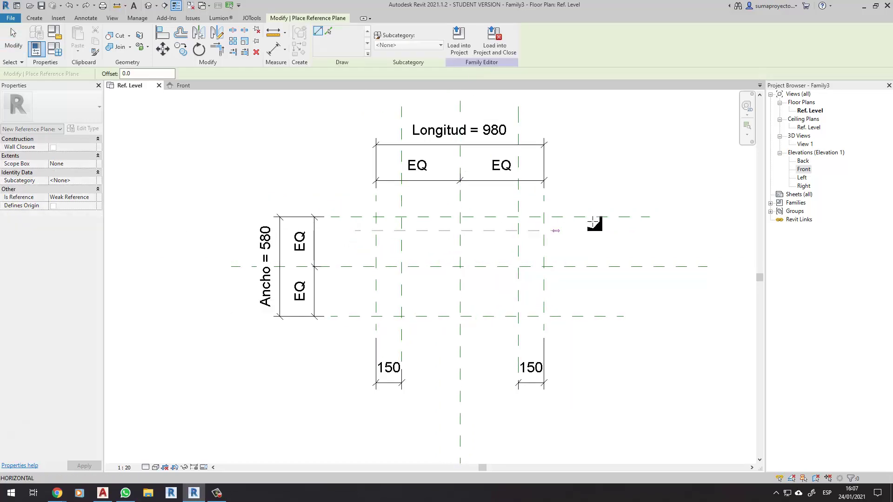
{"action": "left_click", "coordinate": [350, 300]}
{"action": "left_click", "coordinate": [625, 292]}
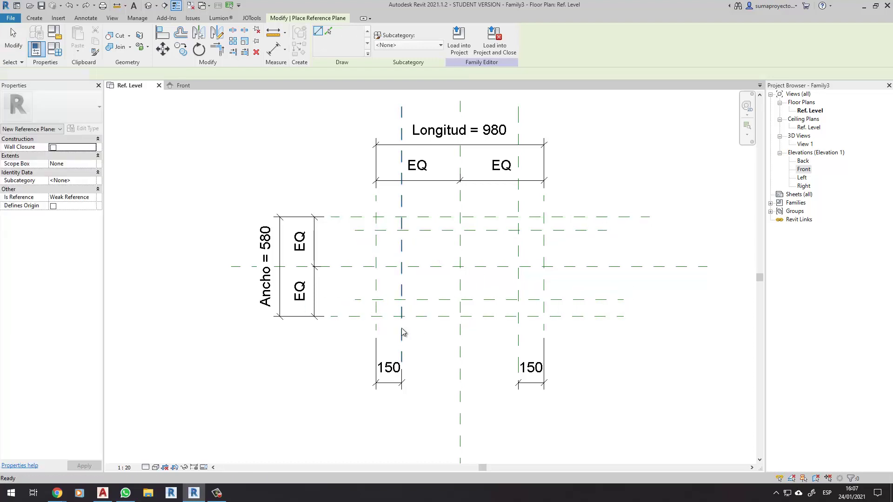
{"action": "key", "text": "Escape"}
{"action": "key", "text": "Escape"}
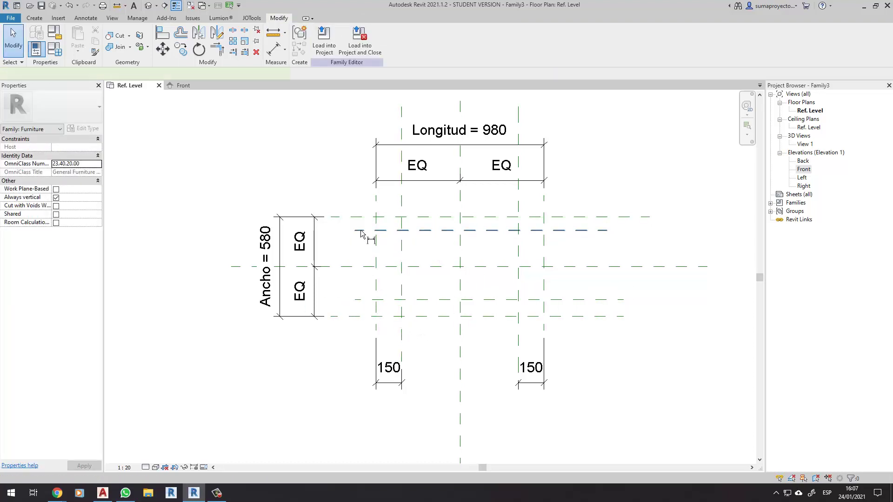
Dimension the back and front leg planes from the long tabletop edge planes
{"action": "key", "text": "d"}
{"action": "key", "text": "i"}
{"action": "left_click", "coordinate": [348, 230]}
{"action": "left_click", "coordinate": [324, 217]}
{"action": "left_click", "coordinate": [235, 223]}
{"action": "left_click", "coordinate": [361, 301]}
{"action": "left_click", "coordinate": [358, 317]}
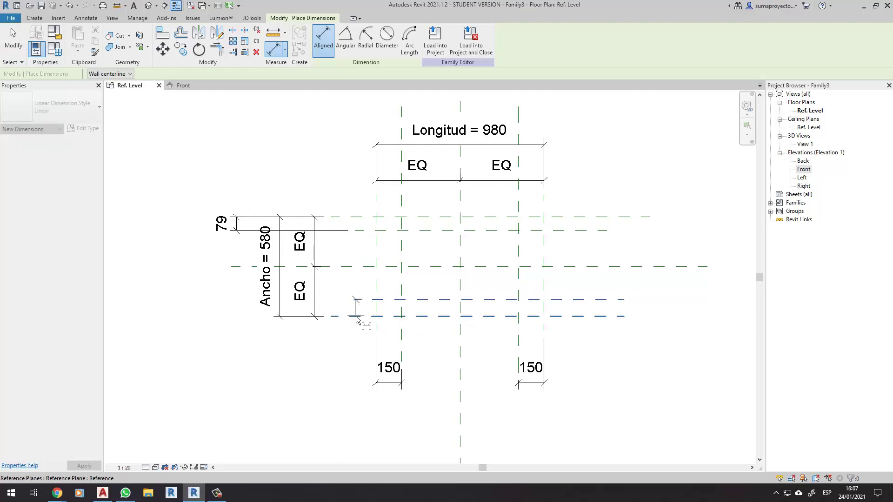
{"action": "left_click", "coordinate": [236, 337]}
{"action": "key", "text": "Escape"}
{"action": "key", "text": "Escape"}
{"action": "left_click", "coordinate": [300, 241]}
Set the back leg plane offset to 100, matching the front leg's 100
{"action": "left_click", "coordinate": [358, 230]}
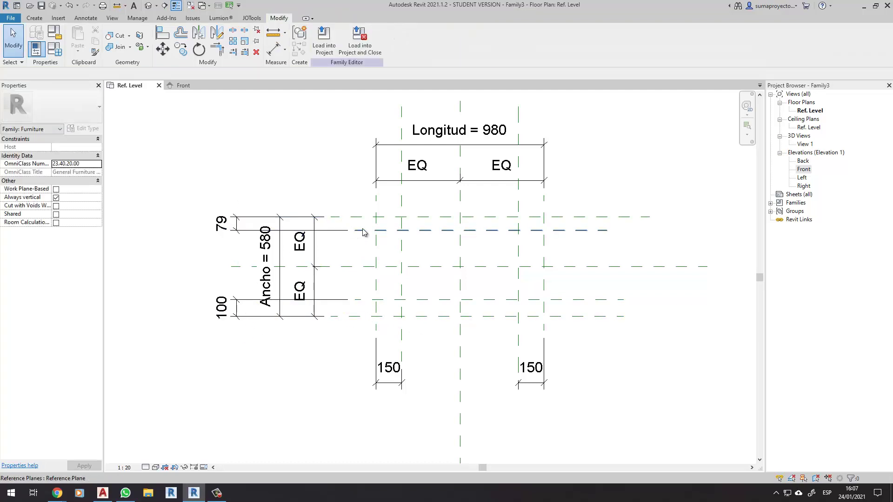
{"action": "left_click", "coordinate": [225, 223]}
{"action": "type", "text": "100"}
{"action": "key", "text": "Return"}
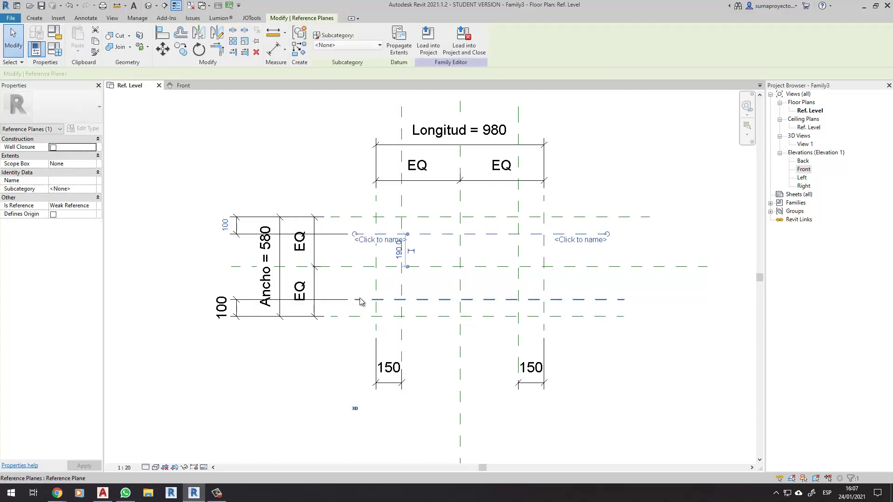
{"action": "left_click", "coordinate": [363, 300]}
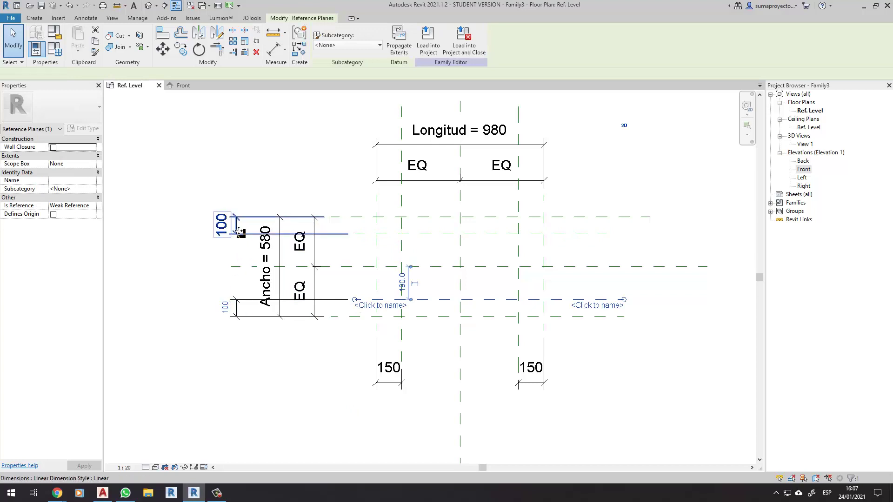
{"action": "left_click", "coordinate": [237, 232]}
{"action": "left_click", "coordinate": [238, 310]}
{"action": "key", "text": "Escape"}
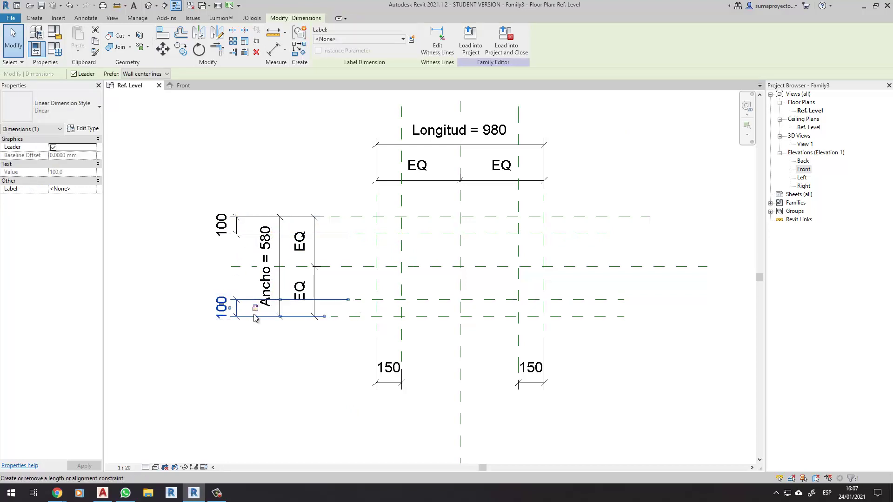
{"action": "left_click", "coordinate": [355, 319]}
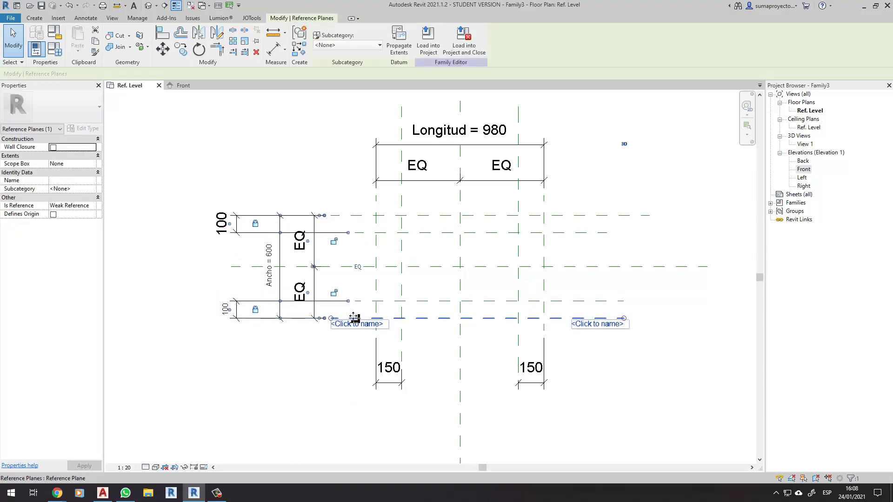
{"action": "left_click", "coordinate": [351, 357]}
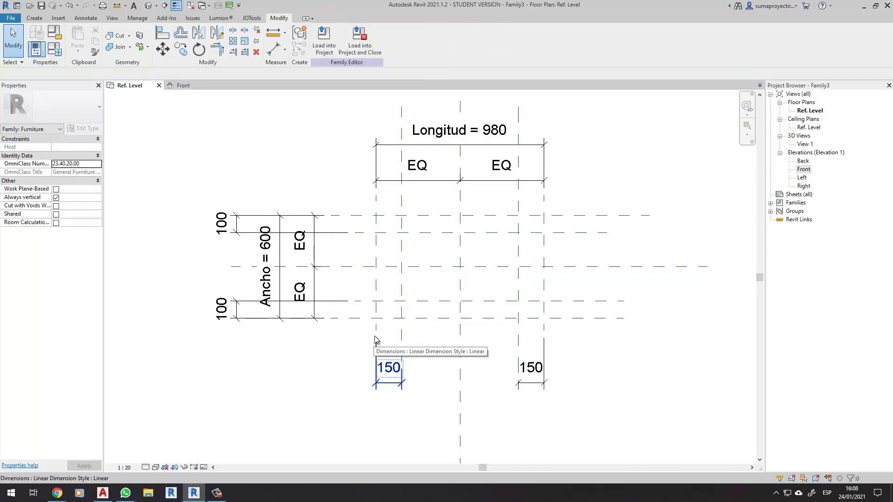
Bring up the Create ribbon's solid-form tools
{"action": "scroll", "coordinate": [394, 319], "scroll_direction": "up", "scroll_amount": 1}
{"action": "scroll", "coordinate": [507, 298], "scroll_direction": "up", "scroll_amount": 1}
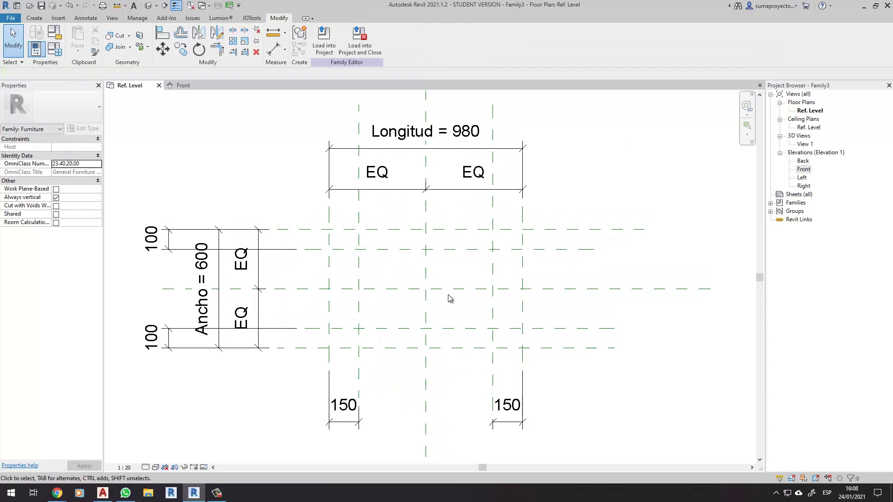
{"action": "left_click", "coordinate": [34, 18]}
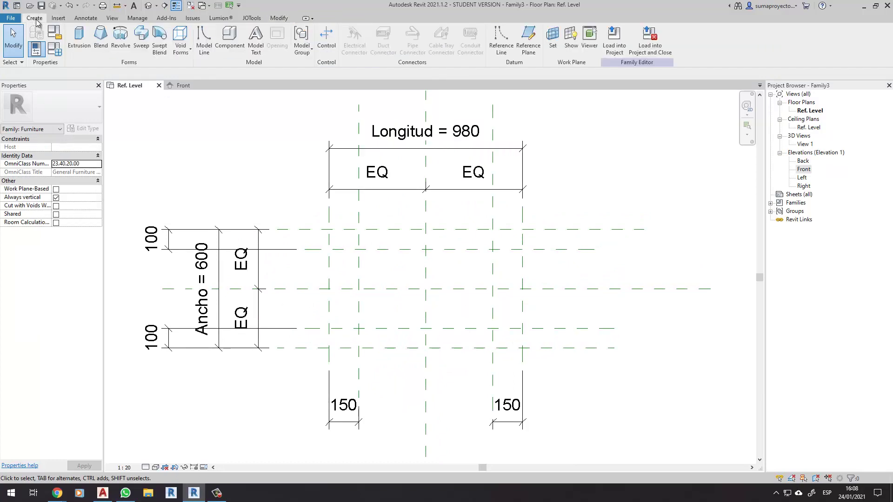
Sketch a 980 by 600 extrusion rectangle on the outer plane corners, locking its right edge
{"action": "left_click", "coordinate": [77, 42]}
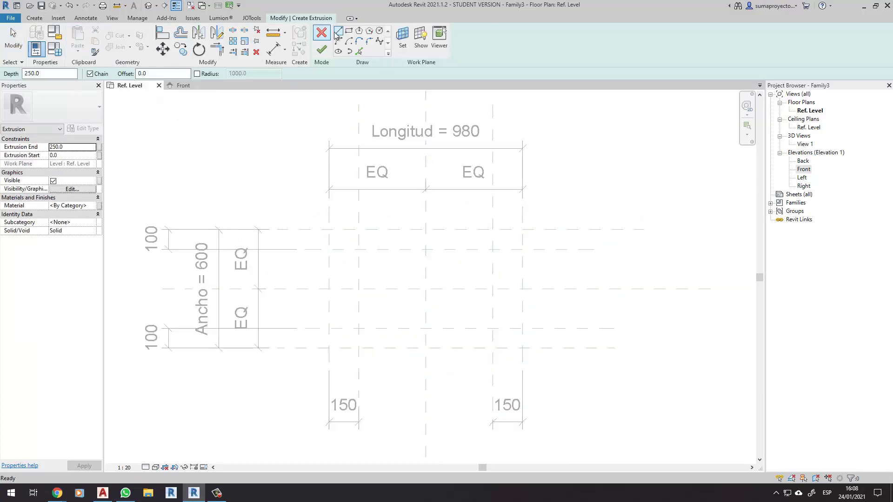
{"action": "left_click", "coordinate": [349, 31]}
{"action": "left_click", "coordinate": [329, 229]}
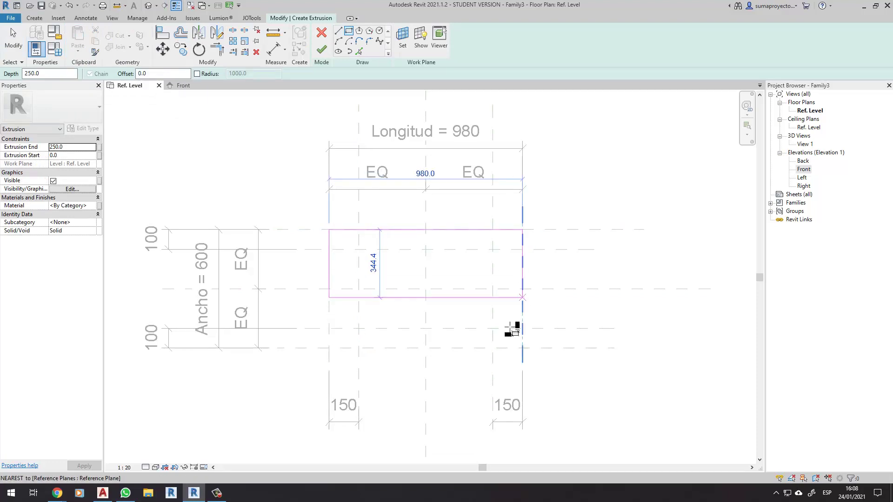
{"action": "left_click", "coordinate": [522, 348]}
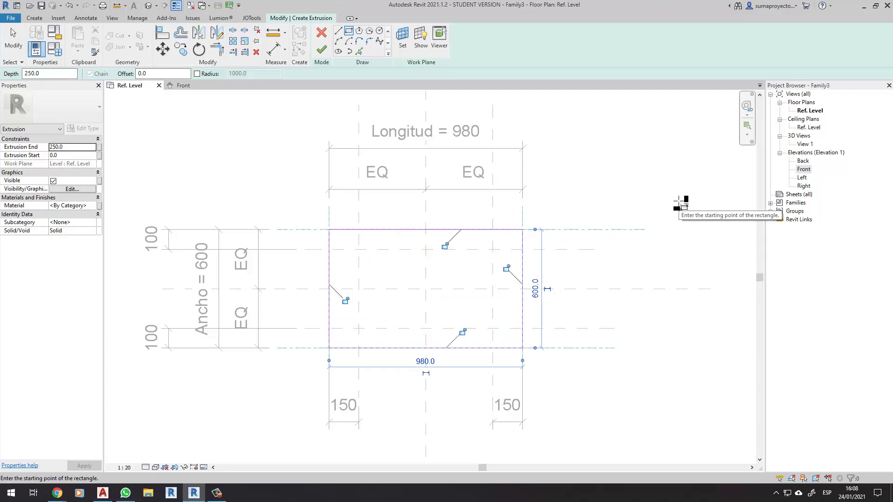
{"action": "scroll", "coordinate": [521, 281], "scroll_direction": "up", "scroll_amount": 2}
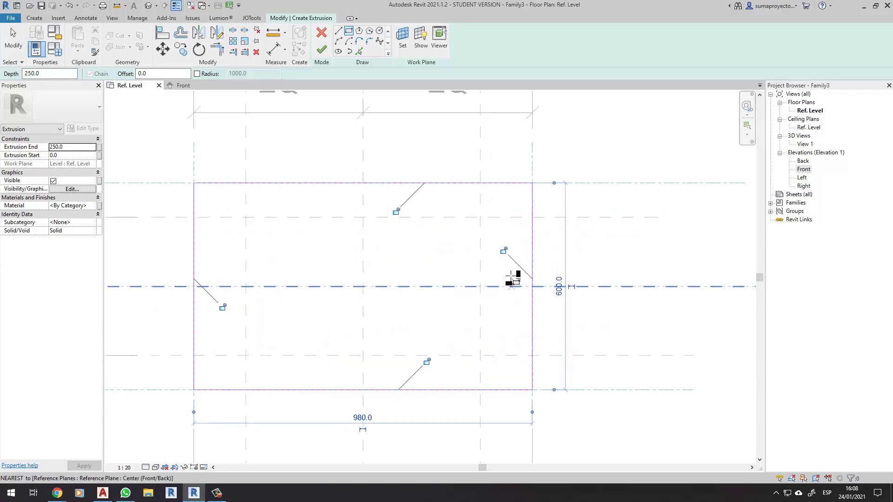
{"action": "scroll", "coordinate": [509, 267], "scroll_direction": "up", "scroll_amount": 1}
{"action": "scroll", "coordinate": [505, 242], "scroll_direction": "down", "scroll_amount": 2}
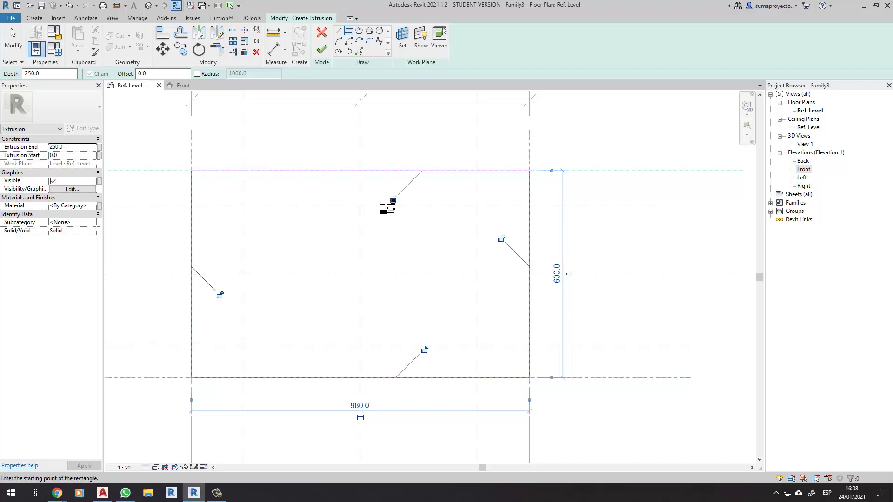
{"action": "scroll", "coordinate": [444, 349], "scroll_direction": "down", "scroll_amount": 2}
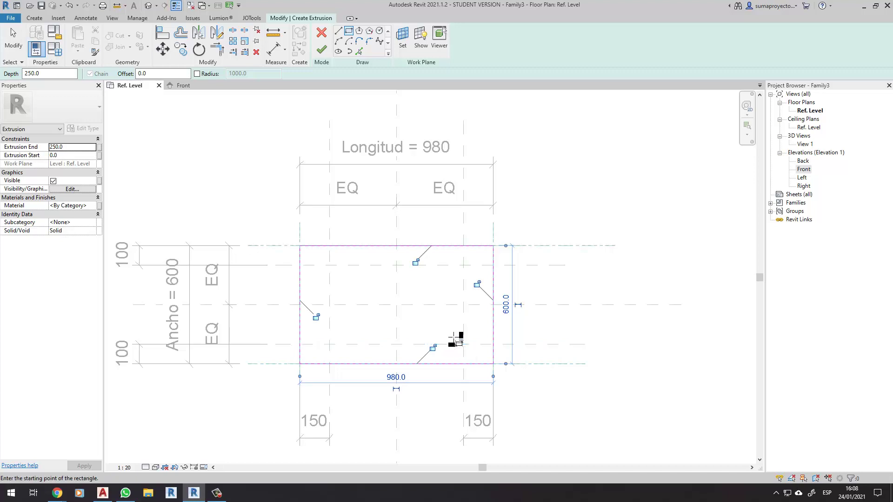
{"action": "left_click", "coordinate": [477, 285]}
{"action": "key", "text": "Escape"}
Check the right edge, then drag the top sketch edge to test its lock, cancelling the constraint error
{"action": "scroll", "coordinate": [513, 263], "scroll_direction": "up", "scroll_amount": 3}
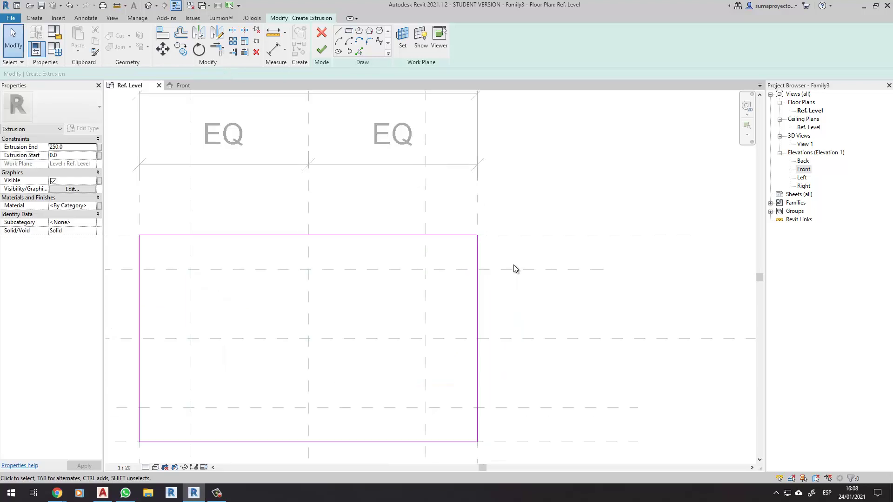
{"action": "left_click", "coordinate": [478, 269]}
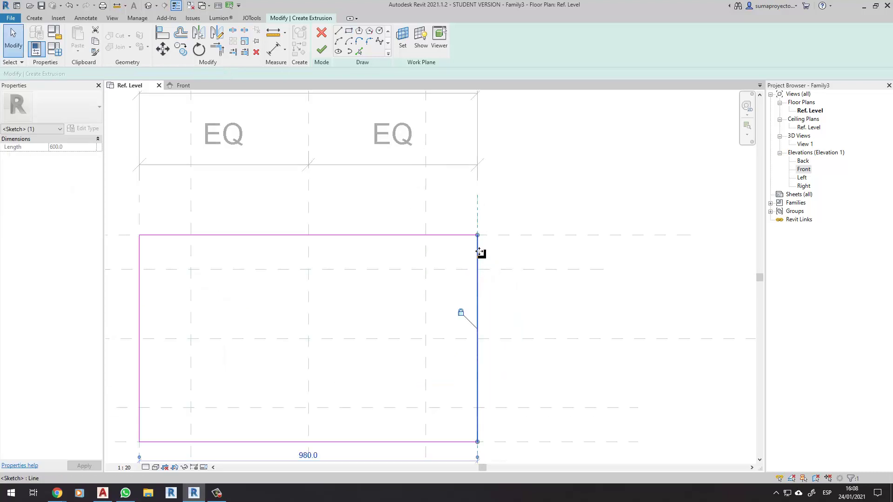
{"action": "left_click", "coordinate": [513, 217]}
{"action": "scroll", "coordinate": [512, 217], "scroll_direction": "up", "scroll_amount": 2}
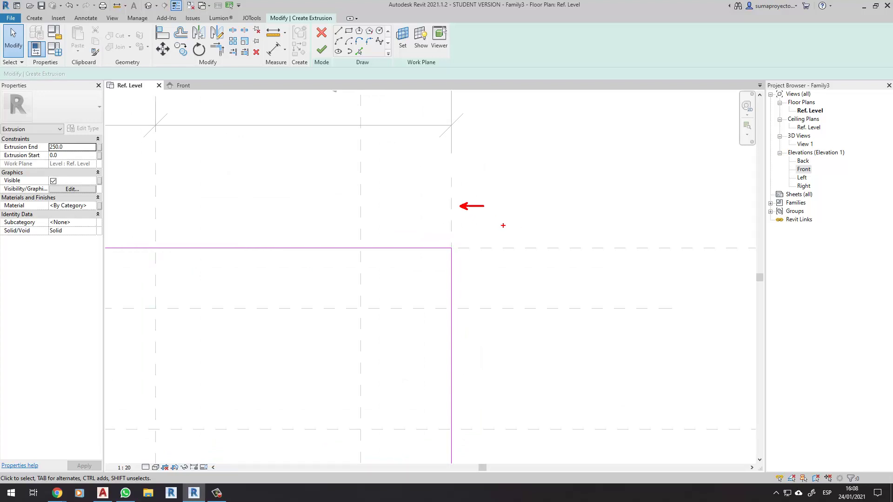
{"action": "scroll", "coordinate": [520, 217], "scroll_direction": "down", "scroll_amount": 2}
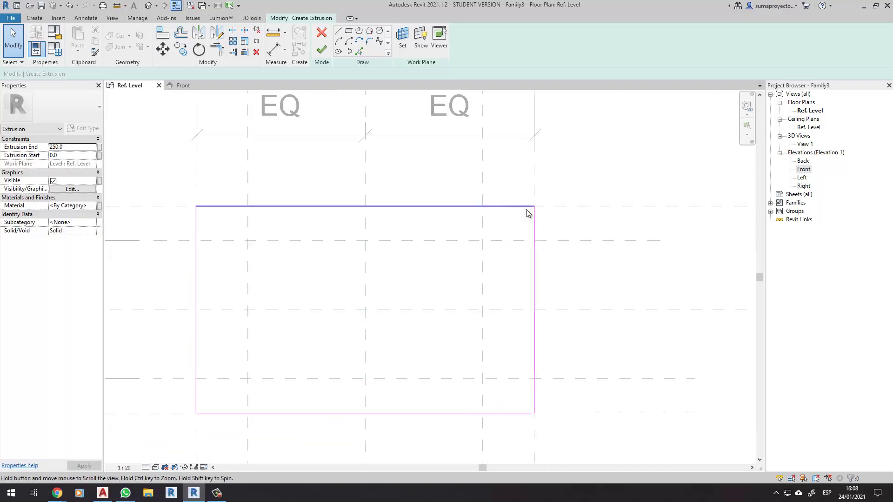
{"action": "left_click", "coordinate": [447, 206]}
{"action": "left_click_drag", "start_coordinate": [446, 206], "coordinate": [446, 173]}
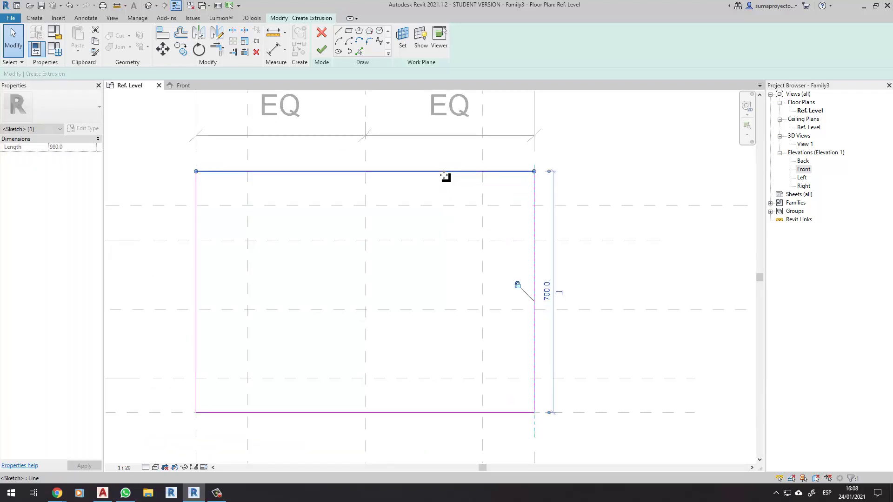
{"action": "key", "text": "Escape"}
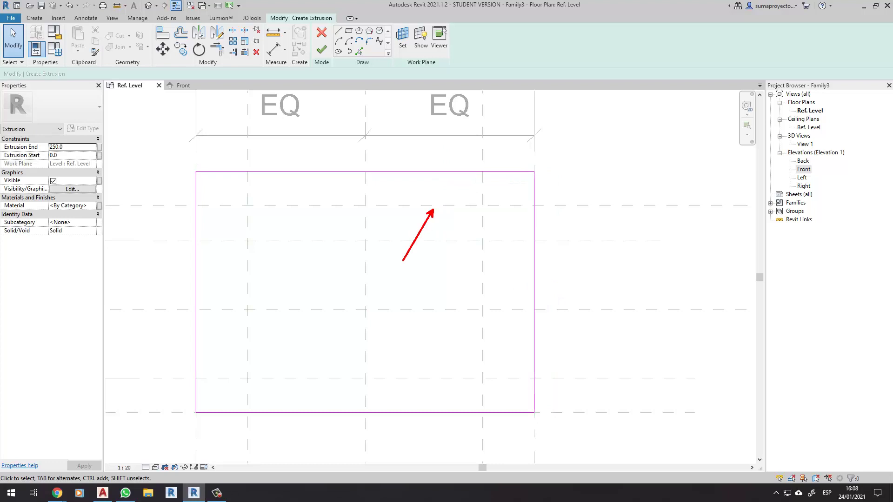
{"action": "left_click", "coordinate": [414, 172]}
{"action": "mouse_move", "coordinate": [414, 172]}
{"action": "left_mouse_down"}
{"action": "mouse_move", "coordinate": [412, 207]}
{"action": "mouse_move", "coordinate": [460, 178]}
{"action": "left_mouse_up"}
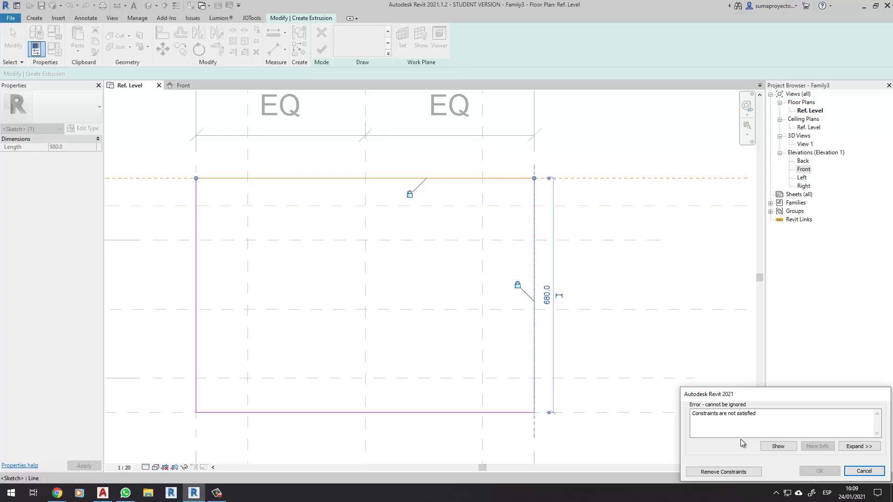
{"action": "key", "text": "Escape"}
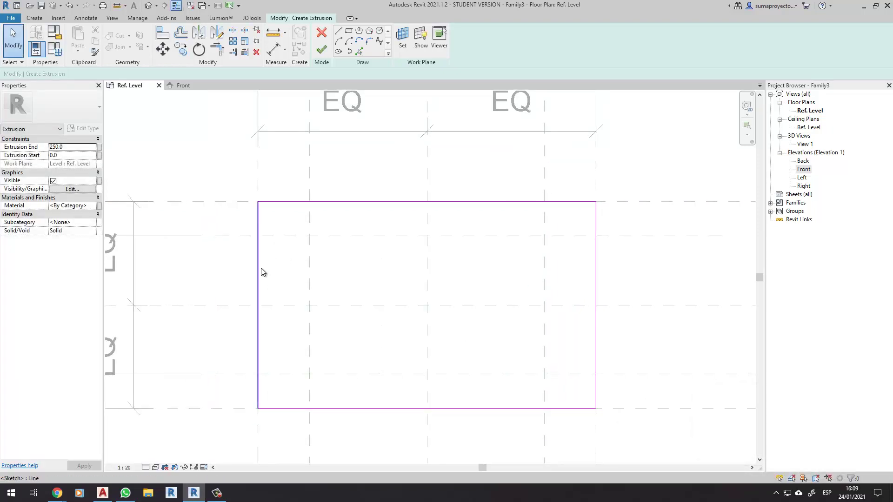
Test the left and bottom edge locks, then try Align (AL) on the bottom edge
{"action": "left_click", "coordinate": [259, 271]}
{"action": "left_click_drag", "start_coordinate": [260, 271], "coordinate": [260, 274]}
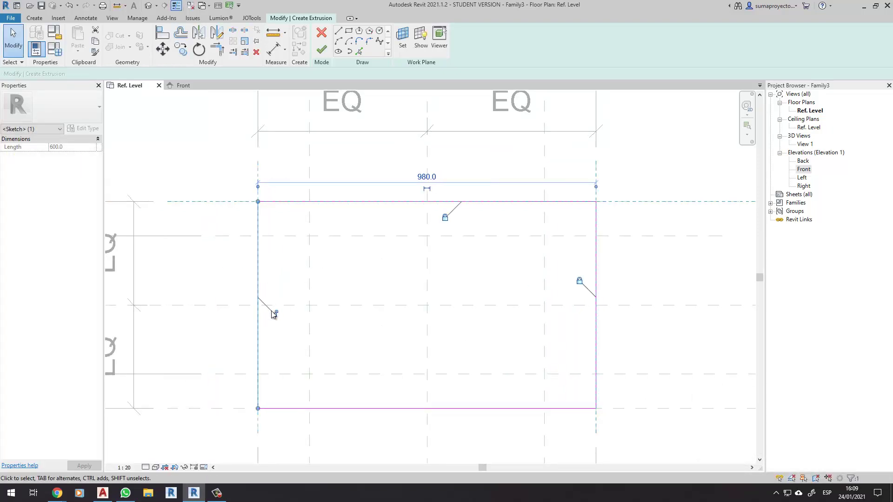
{"action": "middle_click_drag", "start_coordinate": [370, 279], "coordinate": [398, 167]}
{"action": "key", "text": "Escape"}
{"action": "left_click", "coordinate": [394, 300]}
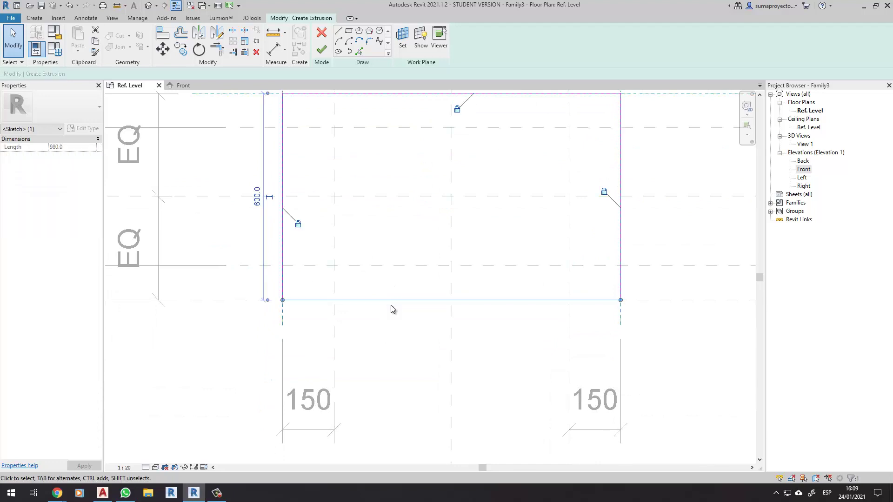
{"action": "mouse_move", "coordinate": [395, 301]}
{"action": "left_mouse_down"}
{"action": "mouse_move", "coordinate": [394, 342]}
{"action": "mouse_move", "coordinate": [396, 300]}
{"action": "left_mouse_up"}
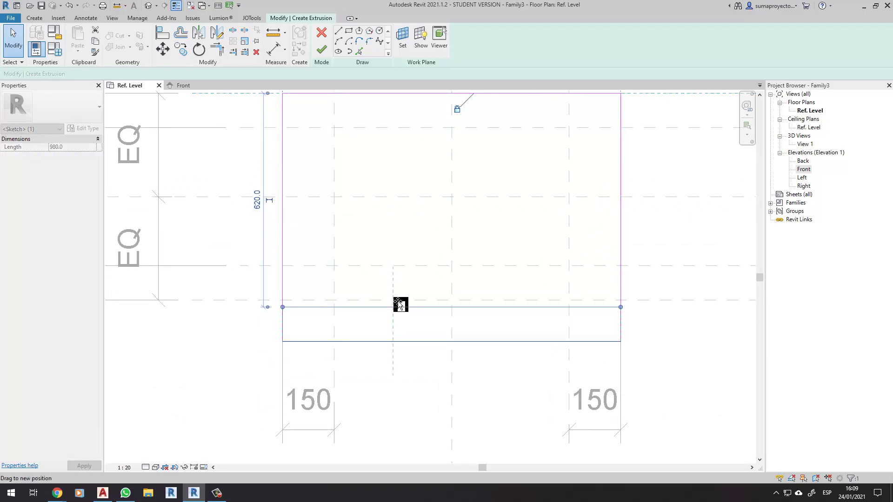
{"action": "key", "text": "Escape"}
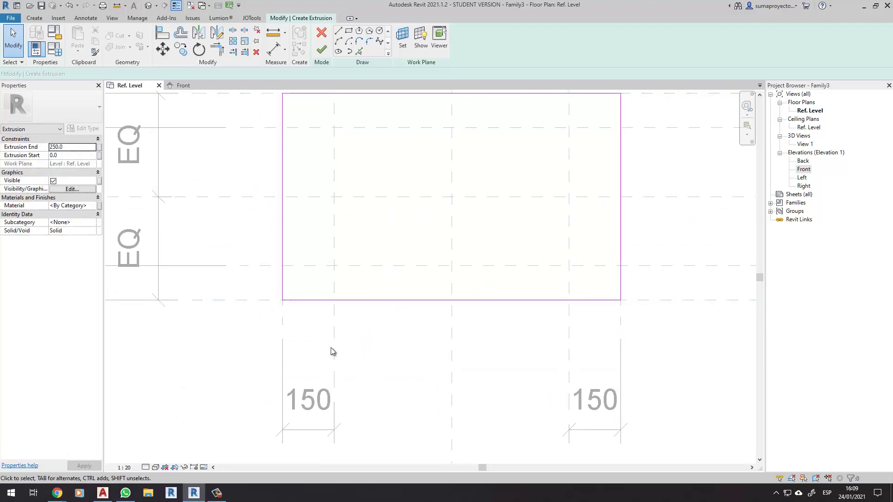
{"action": "key", "text": "a"}
{"action": "key", "text": "l"}
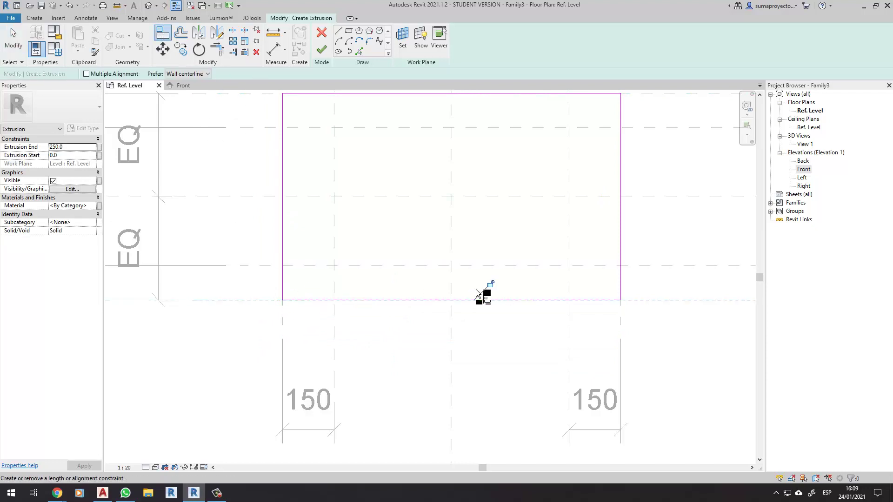
{"action": "scroll", "coordinate": [428, 364], "scroll_direction": "down", "scroll_amount": 2}
{"action": "key", "text": "Escape"}
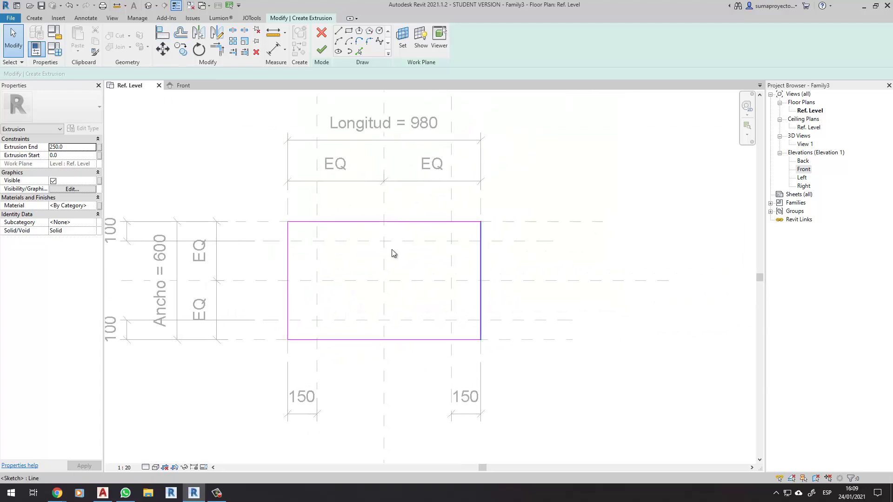
Finish the tabletop extrusion and show it in the default 3D view with Consistent Colors
{"action": "left_click", "coordinate": [321, 50]}
{"action": "mouse_move", "coordinate": [315, 176]}
{"action": "middle_mouse_down"}
{"action": "mouse_move", "coordinate": [257, 205]}
{"action": "mouse_move", "coordinate": [206, 198]}
{"action": "mouse_move", "coordinate": [278, 219]}
{"action": "mouse_move", "coordinate": [280, 281]}
{"action": "mouse_move", "coordinate": [419, 259]}
{"action": "middle_mouse_up"}
{"action": "key", "text": "3"}
{"action": "key", "text": "d"}
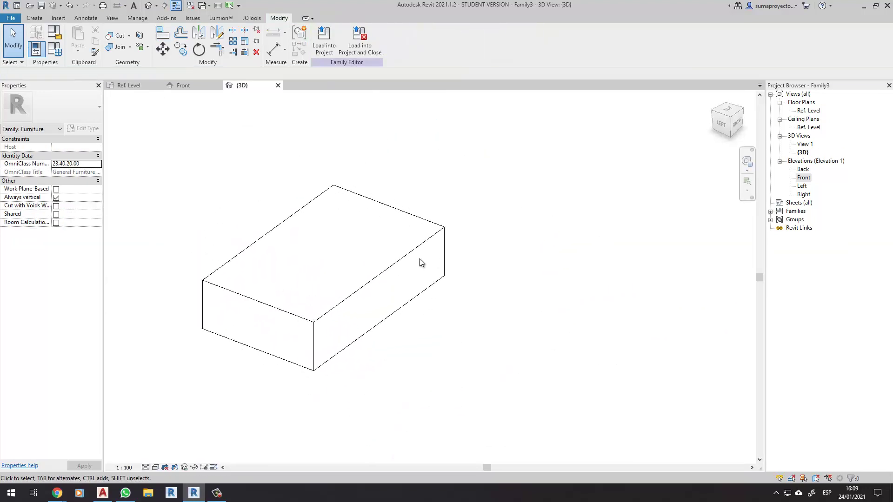
{"action": "scroll", "coordinate": [412, 275], "scroll_direction": "down", "scroll_amount": 2}
{"action": "key", "text": "s"}
{"action": "key", "text": "d"}
{"action": "key", "text": "c"}
{"action": "key", "text": "c"}
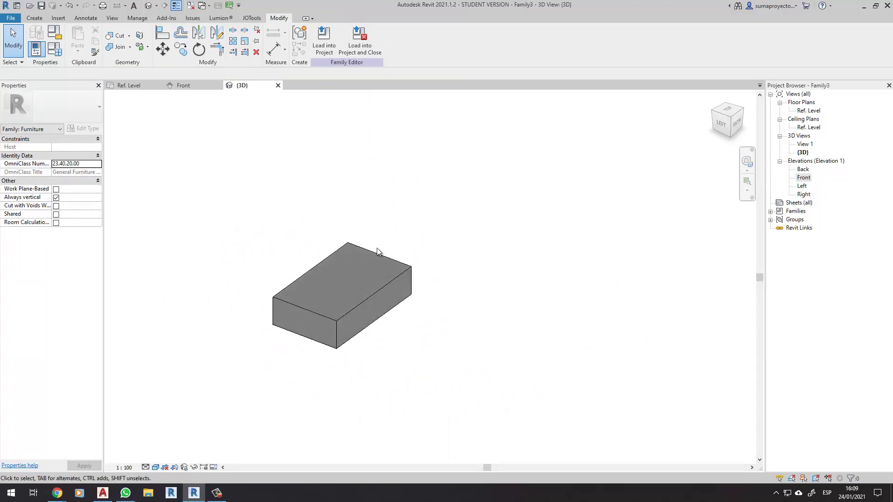
Close the Front elevation, tile the 3D view beside the plan, and orbit the box
{"action": "left_click", "coordinate": [218, 85]}
{"action": "key", "text": "w"}
{"action": "key", "text": "t"}
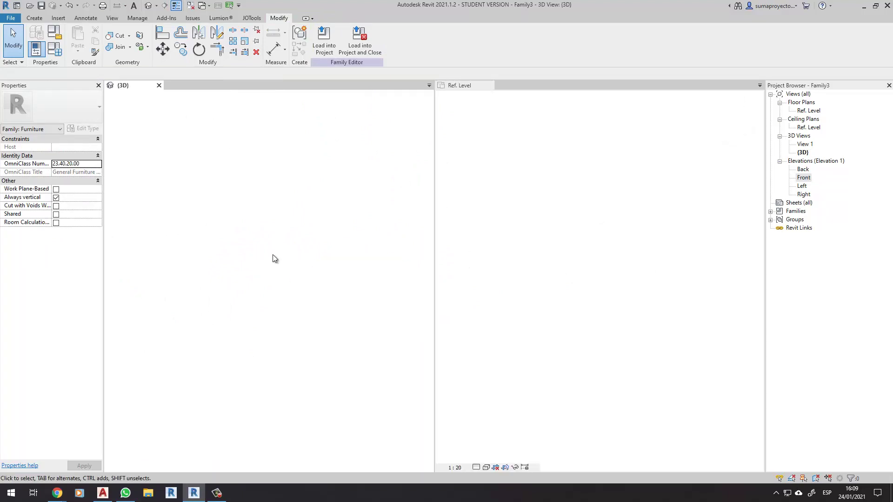
{"action": "left_click", "coordinate": [255, 265]}
{"action": "scroll", "coordinate": [585, 240], "scroll_direction": "down", "scroll_amount": 2}
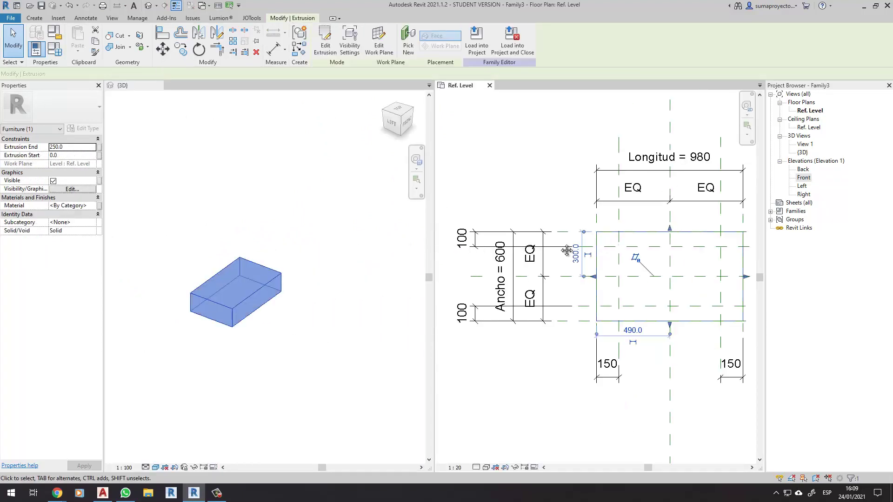
{"action": "left_click", "coordinate": [271, 233]}
{"action": "scroll", "coordinate": [271, 232], "scroll_direction": "up", "scroll_amount": 1}
{"action": "middle_click_drag", "start_coordinate": [271, 232], "coordinate": [285, 213], "text": "shift"}
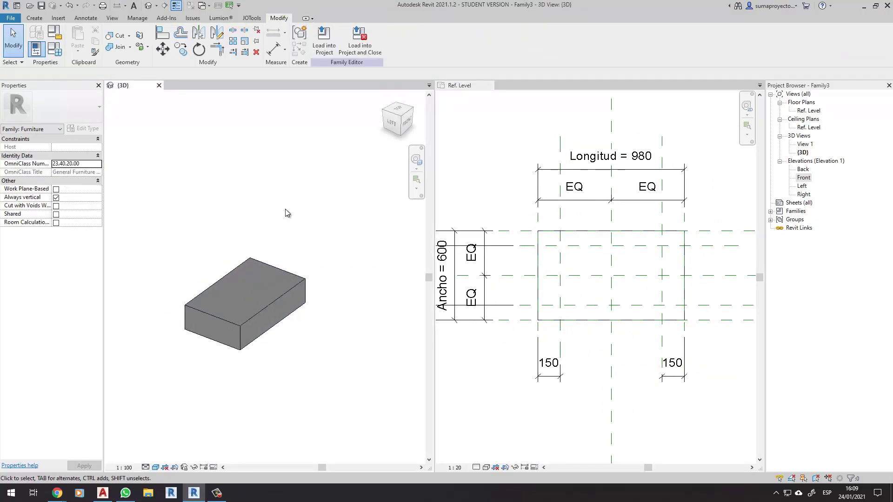
{"action": "scroll", "coordinate": [534, 255], "scroll_direction": "down", "scroll_amount": 1}
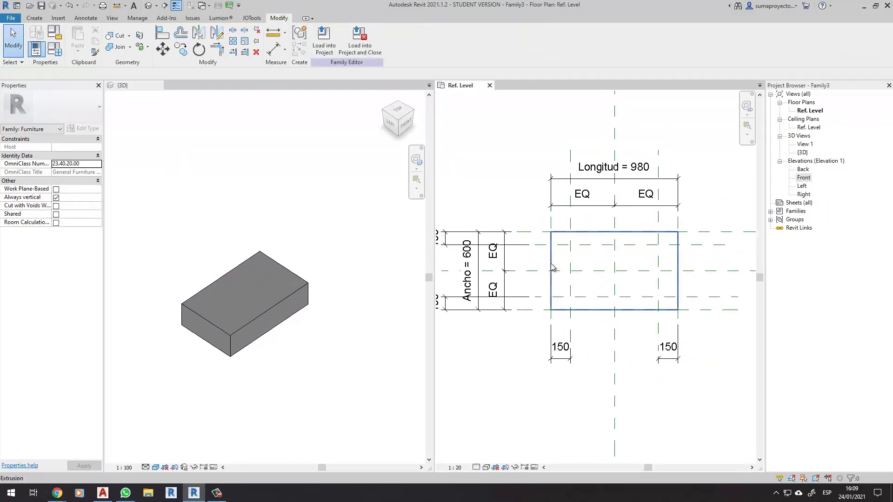
Re-edit and finish the extrusion sketch, then select the Longitud 980 value
{"action": "double_click", "coordinate": [552, 268]}
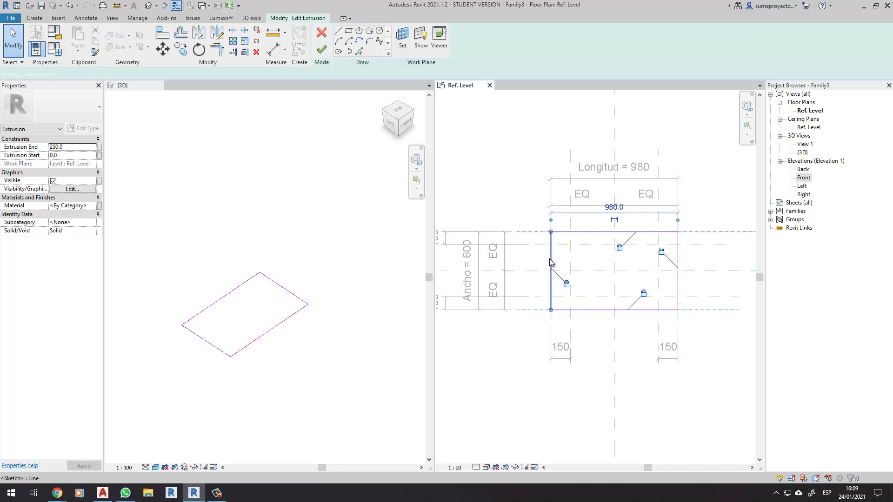
{"action": "left_click", "coordinate": [551, 267]}
{"action": "left_click", "coordinate": [322, 50]}
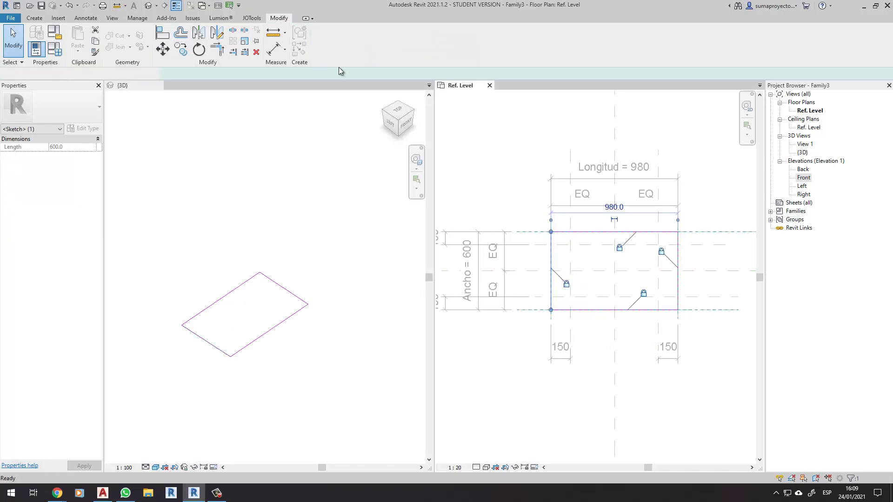
{"action": "left_click", "coordinate": [654, 174]}
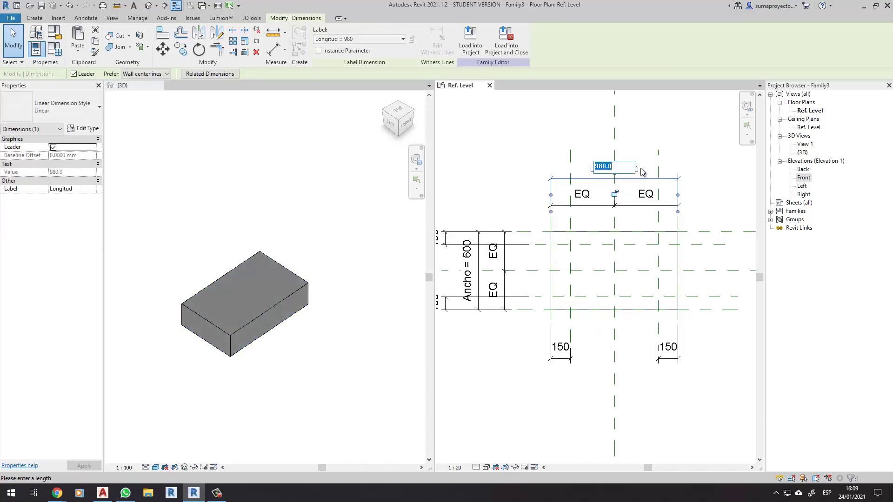
Flex Longitud through 500 and 1000, finally setting it to 1200
{"action": "type", "text": "0"}
{"action": "key", "text": "Return"}
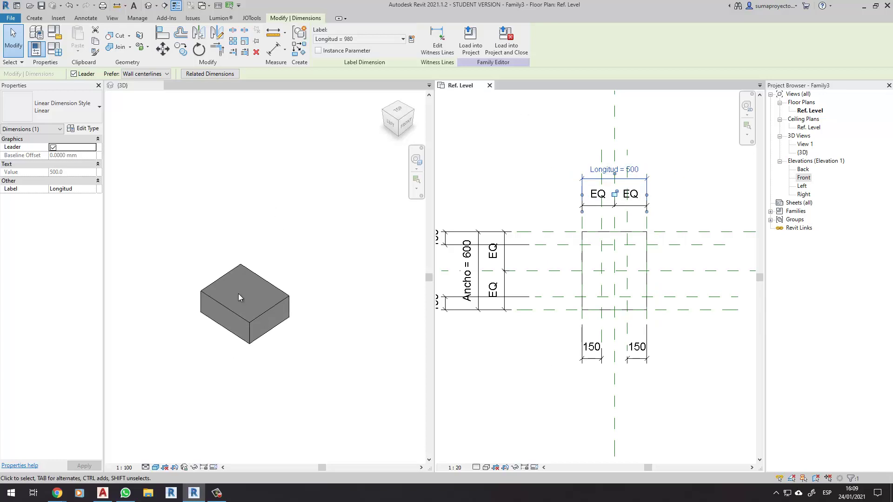
{"action": "key", "text": "Escape"}
{"action": "scroll", "coordinate": [587, 231], "scroll_direction": "up", "scroll_amount": 3}
{"action": "left_click", "coordinate": [578, 221]}
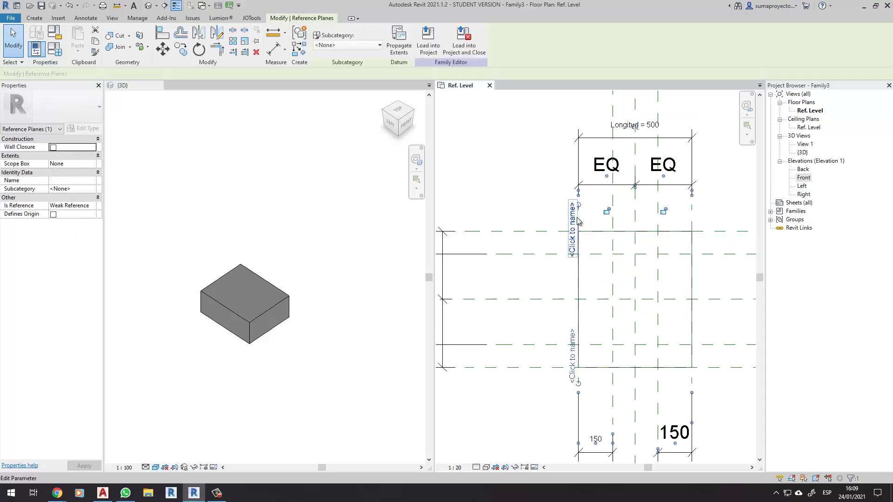
{"action": "double_click", "coordinate": [652, 125]}
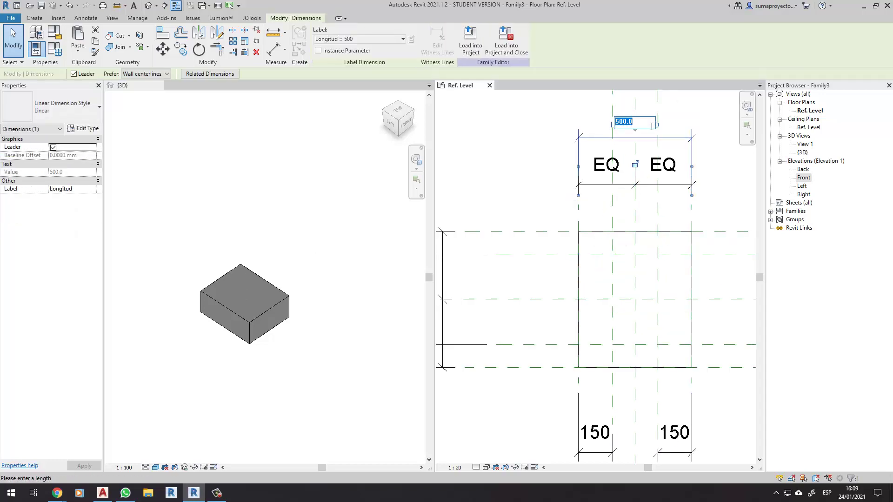
{"action": "type", "text": "00"}
{"action": "key", "text": "Return"}
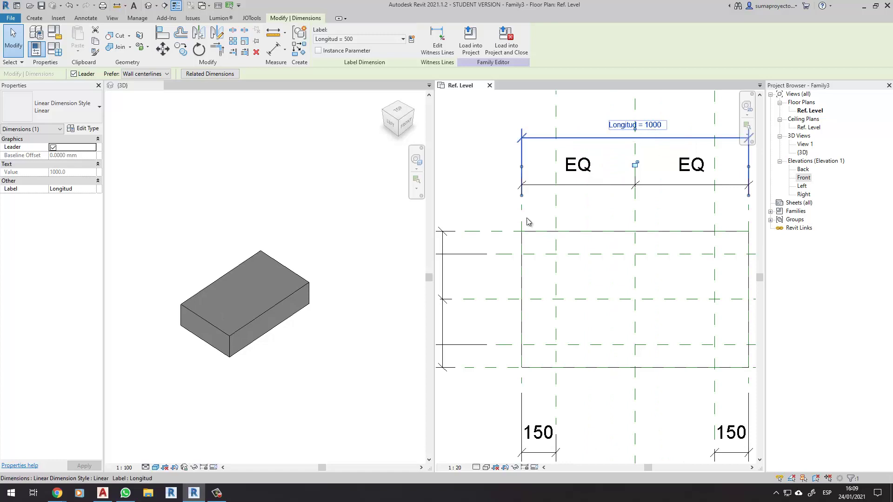
{"action": "left_click", "coordinate": [382, 323]}
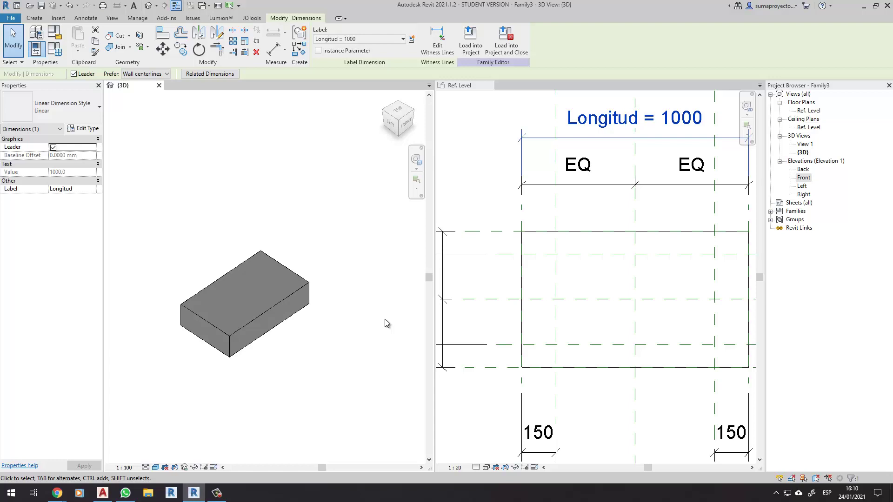
{"action": "scroll", "coordinate": [579, 173], "scroll_direction": "down", "scroll_amount": 2}
{"action": "left_click", "coordinate": [649, 135]}
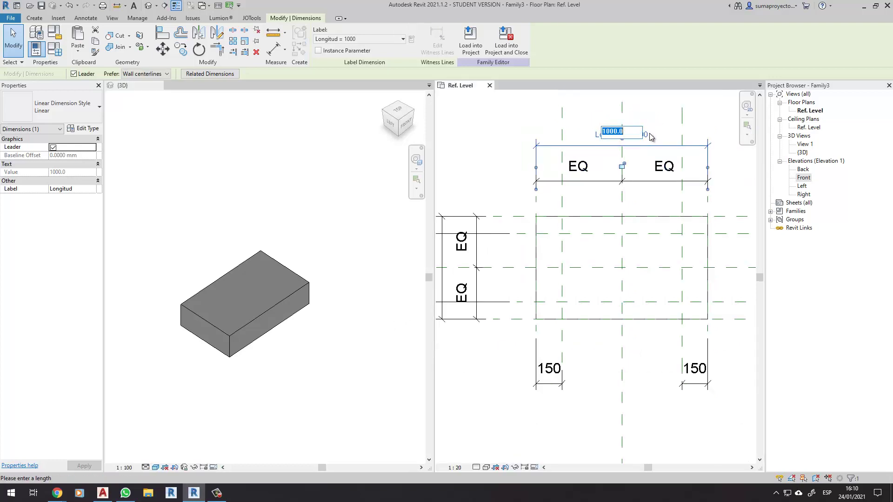
{"action": "key", "text": "Return"}
Flex Ancho to 500, test 1000, then set it back to 500
{"action": "scroll", "coordinate": [642, 139], "scroll_direction": "down", "scroll_amount": 1}
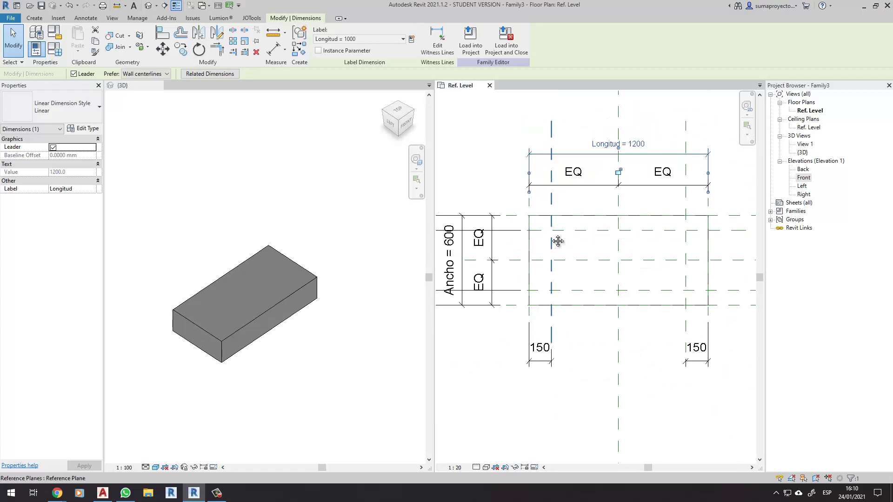
{"action": "middle_click_drag", "start_coordinate": [493, 246], "coordinate": [555, 232]}
{"action": "left_click", "coordinate": [519, 239]}
{"action": "type", "text": "500"}
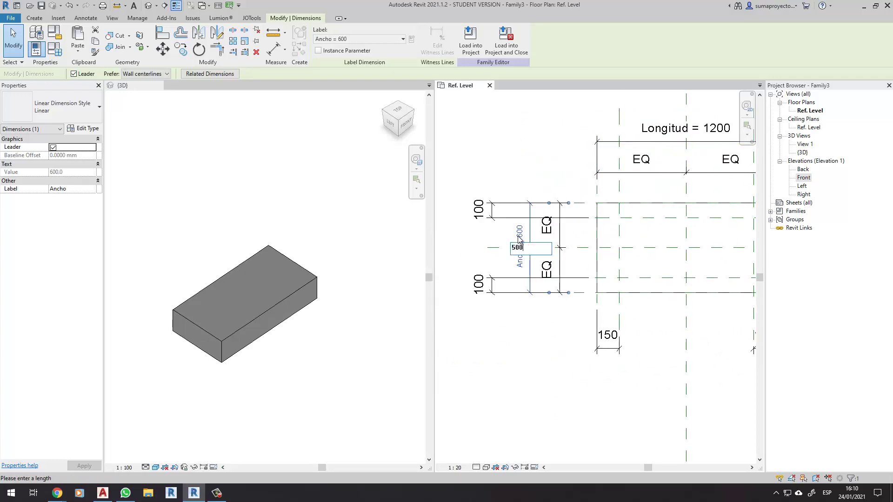
{"action": "key", "text": "Return"}
{"action": "left_click", "coordinate": [525, 238]}
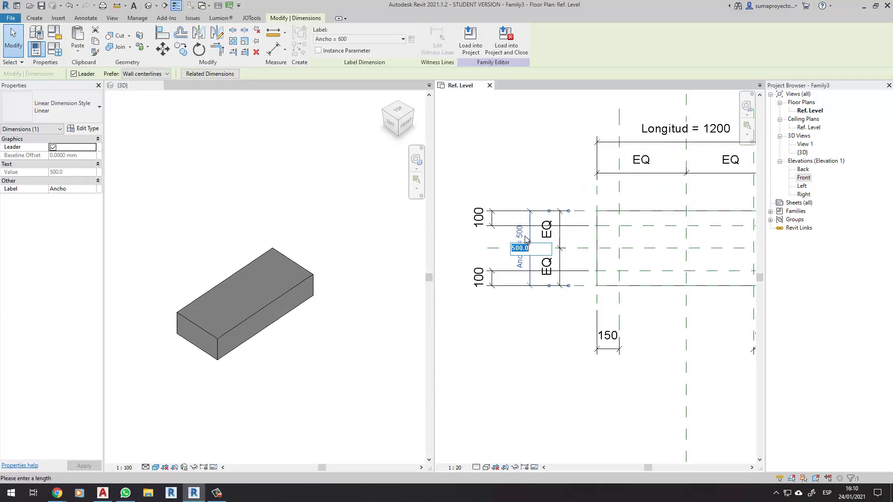
{"action": "key", "text": "Return"}
{"action": "left_click", "coordinate": [519, 246]}
{"action": "type", "text": "500"}
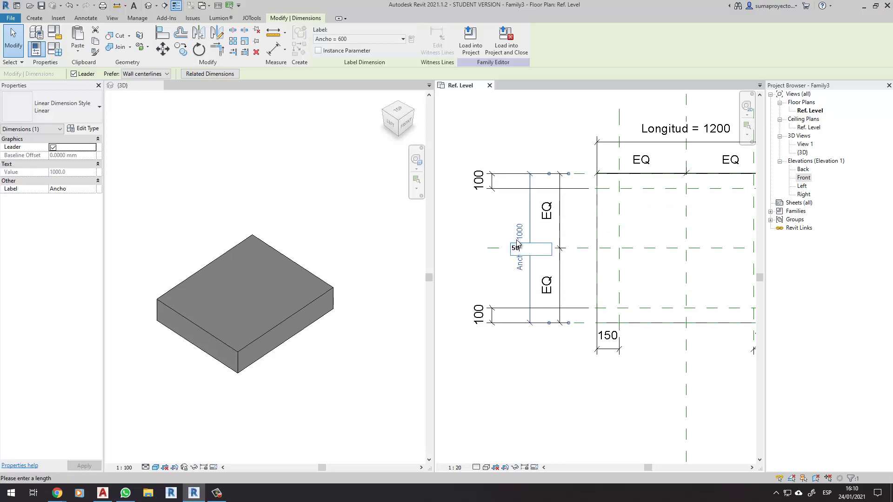
{"action": "key", "text": "Return"}
{"action": "middle_click_drag", "start_coordinate": [498, 328], "coordinate": [456, 335]}
{"action": "scroll", "coordinate": [456, 326], "scroll_direction": "down", "scroll_amount": 2}
{"action": "key", "text": "Escape"}
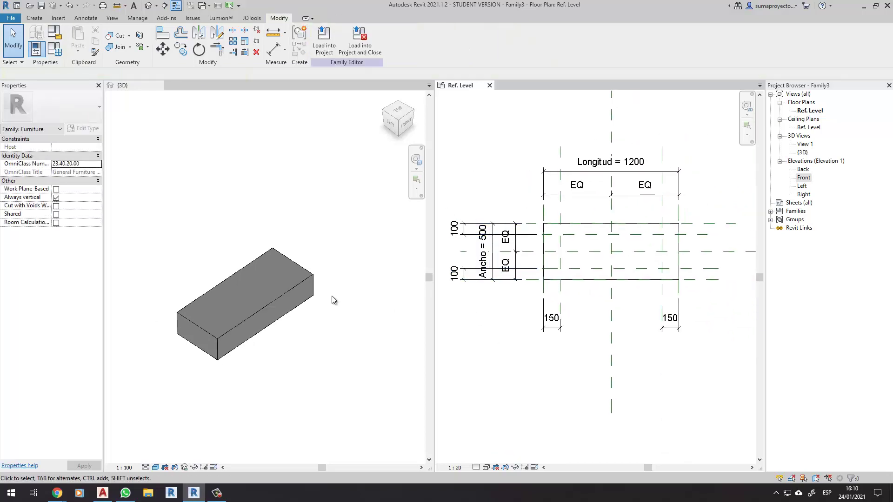
In Front elevation, drag the box top to the Altura 500 plane and raise its bottom into a thin slab
{"action": "double_click", "coordinate": [803, 178]}
{"action": "middle_click_drag", "start_coordinate": [575, 338], "coordinate": [615, 307]}
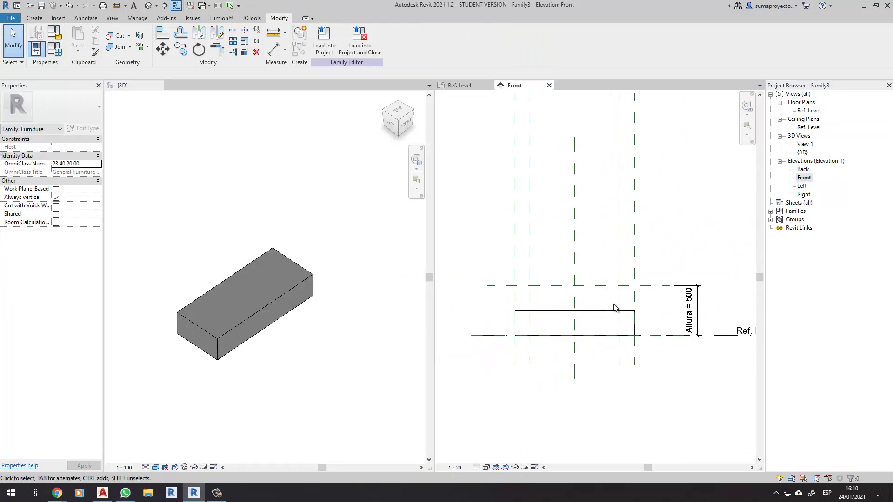
{"action": "scroll", "coordinate": [614, 307], "scroll_direction": "up", "scroll_amount": 1}
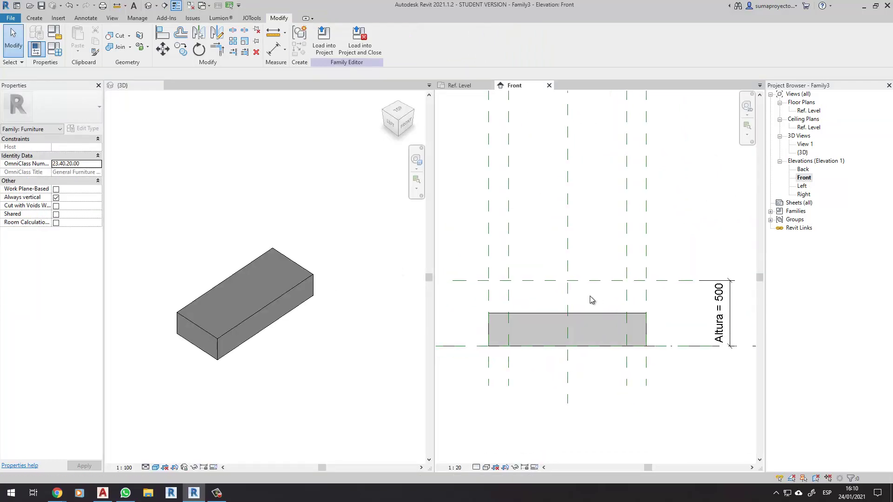
{"action": "middle_click_drag", "start_coordinate": [585, 309], "coordinate": [596, 308]}
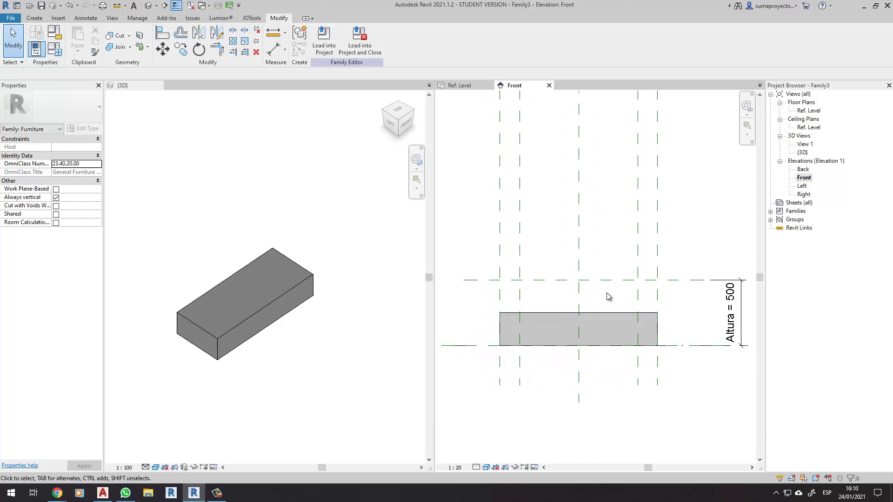
{"action": "left_click", "coordinate": [615, 308]}
{"action": "left_click_drag", "start_coordinate": [580, 310], "coordinate": [583, 281]}
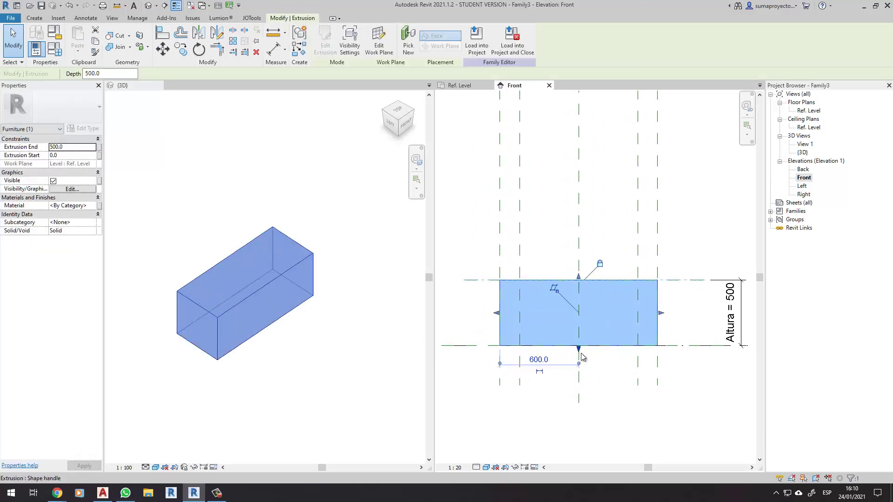
{"action": "left_click_drag", "start_coordinate": [581, 356], "coordinate": [584, 287]}
{"action": "left_click", "coordinate": [493, 299]}
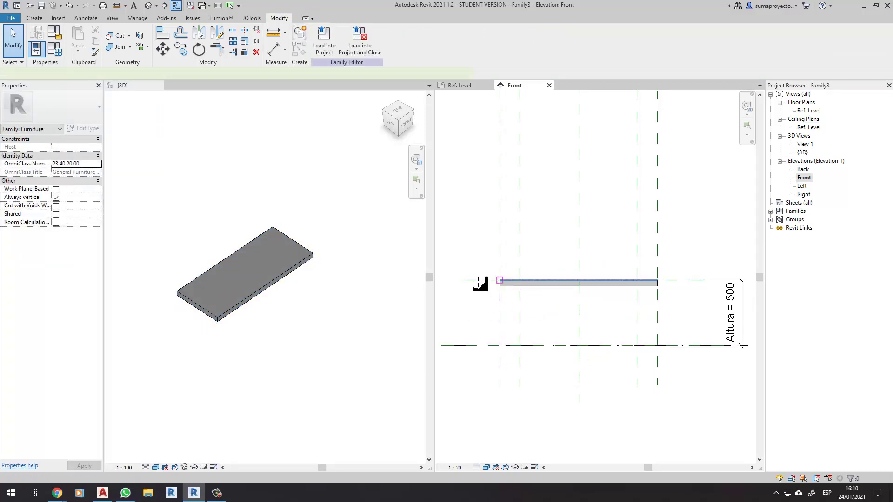
Draw a reference plane just below the slab top and dimension the gap to the top plane
{"action": "key", "text": "r"}
{"action": "key", "text": "p"}
{"action": "left_click", "coordinate": [464, 288]}
{"action": "left_click", "coordinate": [705, 288]}
{"action": "key", "text": "Escape"}
{"action": "key", "text": "Escape"}
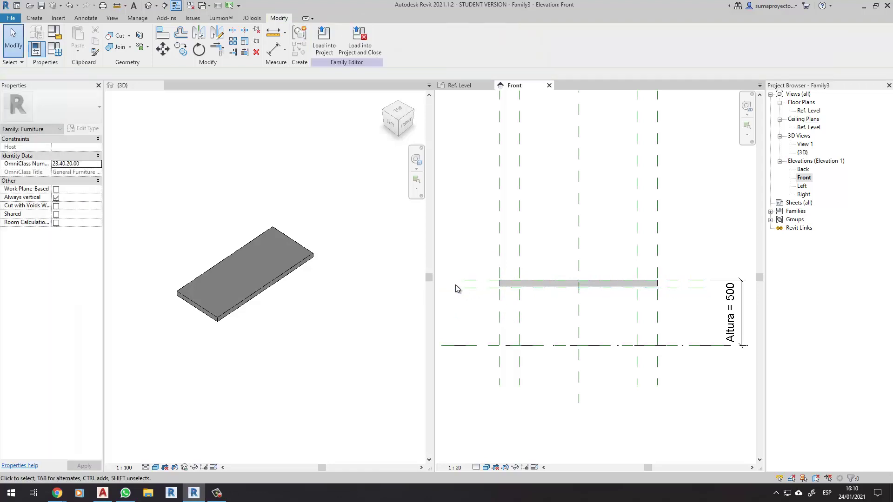
{"action": "scroll", "coordinate": [458, 288], "scroll_direction": "up", "scroll_amount": 2}
{"action": "key", "text": "d"}
{"action": "key", "text": "i"}
{"action": "middle_click_drag", "start_coordinate": [521, 271], "coordinate": [564, 268]}
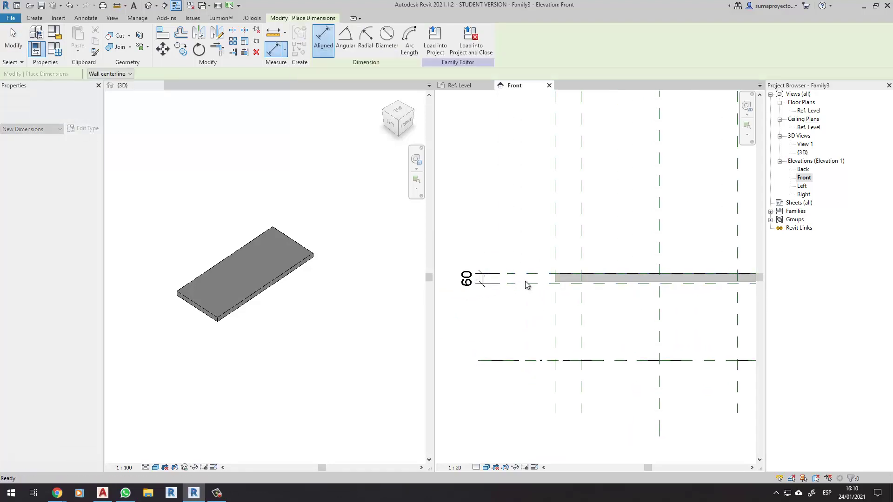
Set the gap between the new reference plane and the slab top to 20
{"action": "key", "text": "Escape"}
{"action": "left_click", "coordinate": [493, 277]}
{"action": "key", "text": "Escape"}
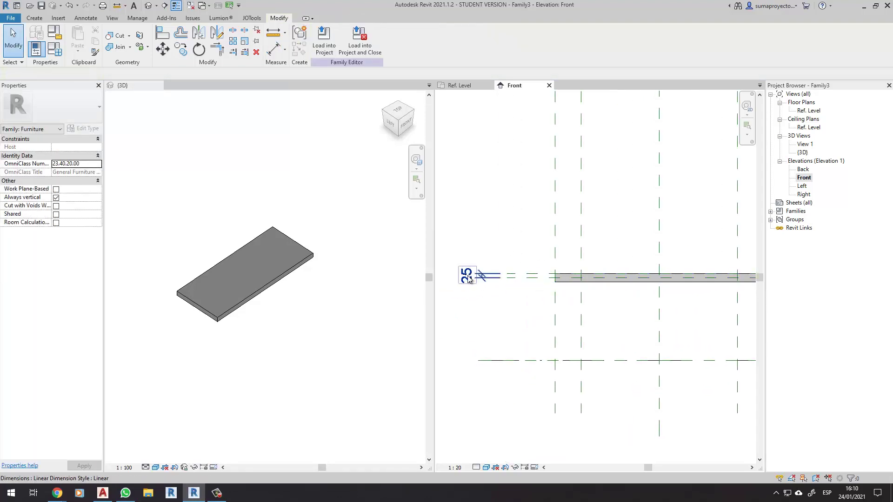
{"action": "scroll", "coordinate": [468, 276], "scroll_direction": "up", "scroll_amount": 2}
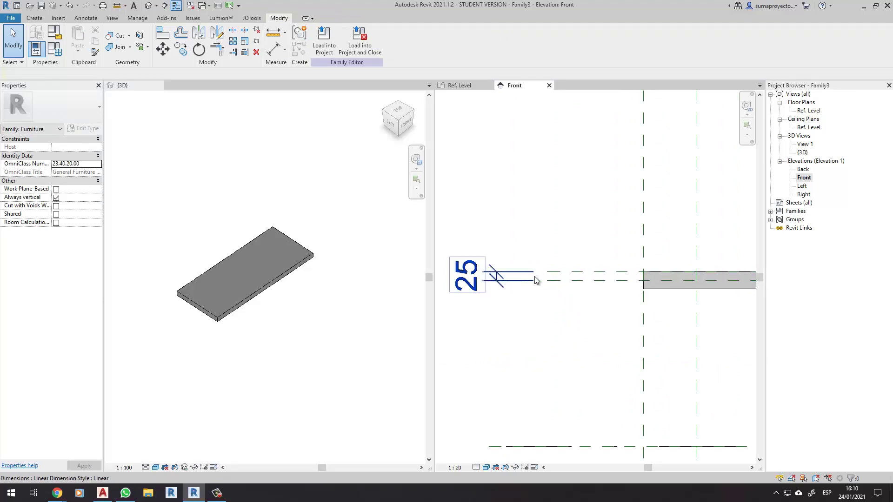
{"action": "left_click", "coordinate": [564, 280]}
{"action": "left_click", "coordinate": [473, 275]}
{"action": "type", "text": "20"}
{"action": "key", "text": "Return"}
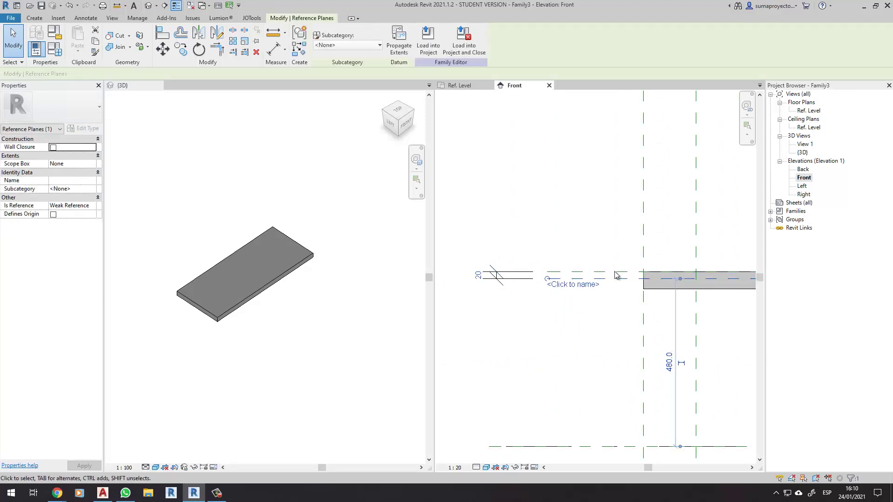
Align the slab's bottom edge to the new reference plane
{"action": "key", "text": "a"}
{"action": "key", "text": "l"}
{"action": "left_click", "coordinate": [626, 279]}
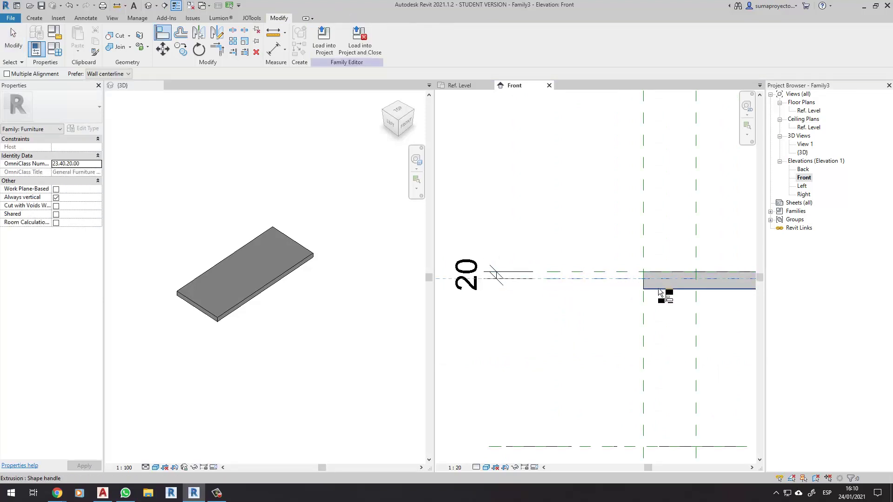
{"action": "left_click", "coordinate": [666, 289]}
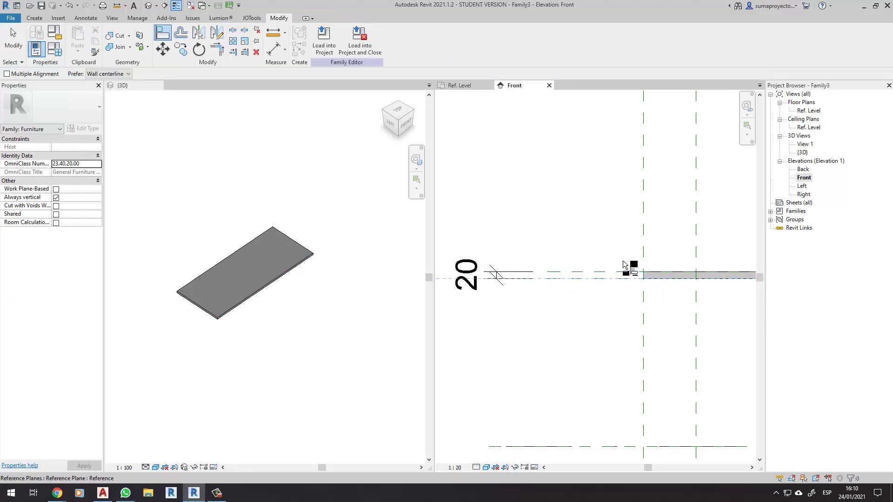
{"action": "key", "text": "Escape"}
Flex Altura through test values including 400, ending back at 500, then return to Ref. Level
{"action": "scroll", "coordinate": [604, 307], "scroll_direction": "down", "scroll_amount": 3}
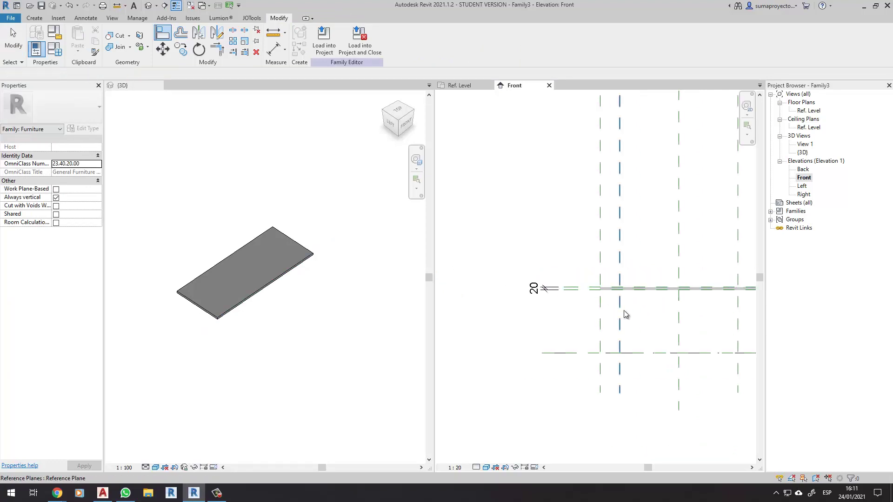
{"action": "scroll", "coordinate": [709, 324], "scroll_direction": "down", "scroll_amount": 1}
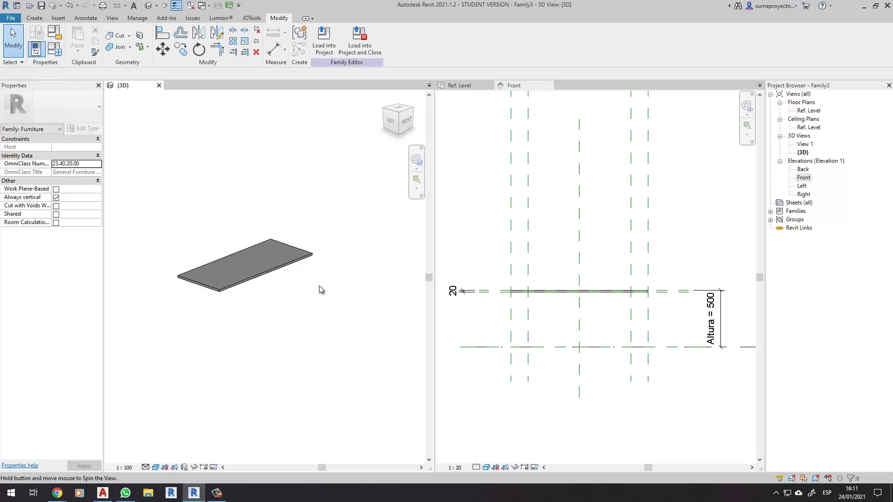
{"action": "left_click", "coordinate": [713, 312]}
{"action": "type", "text": "40"}
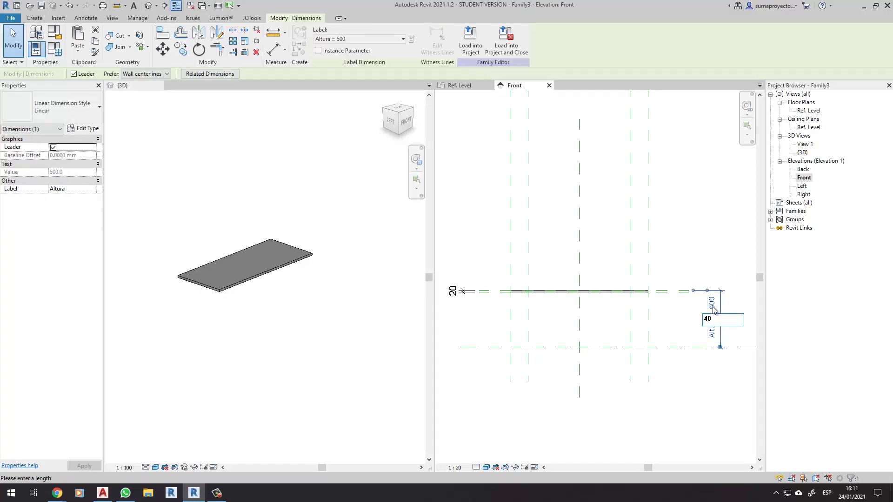
{"action": "key", "text": "Return"}
{"action": "left_click", "coordinate": [714, 312]}
{"action": "type", "text": "500"}
{"action": "key", "text": "Return"}
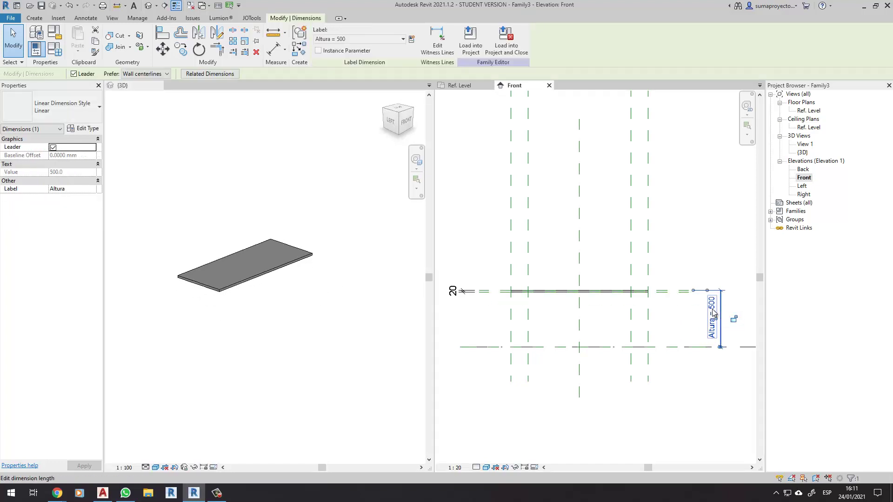
{"action": "left_click", "coordinate": [713, 313]}
{"action": "type", "text": "400"}
{"action": "key", "text": "Return"}
{"action": "left_click", "coordinate": [714, 312]}
{"action": "type", "text": "50"}
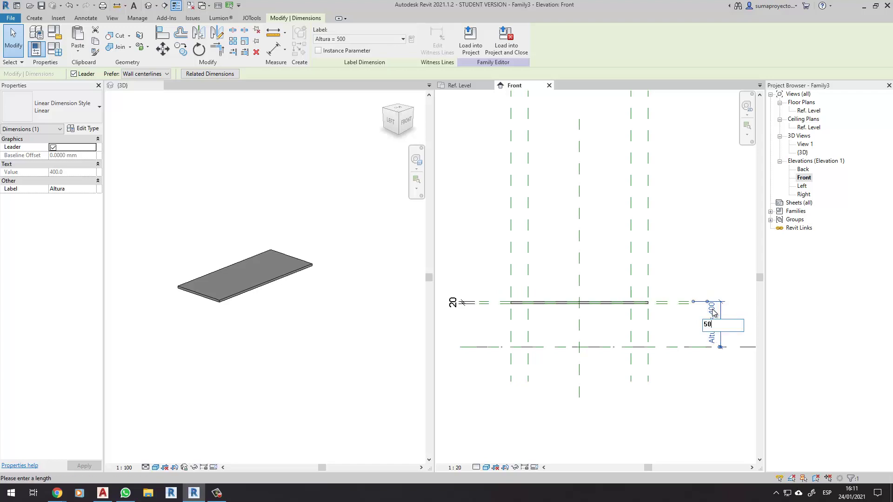
{"action": "type", "text": "0"}
{"action": "key", "text": "Return"}
{"action": "left_click", "coordinate": [677, 247]}
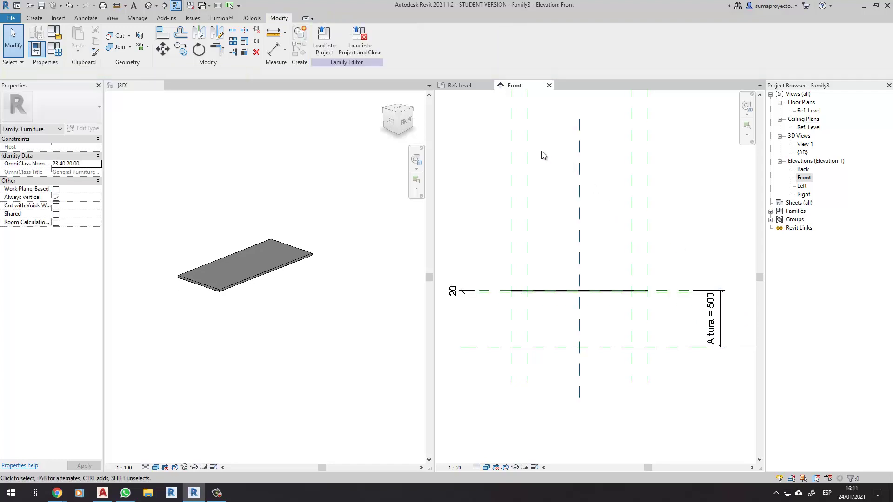
{"action": "left_click", "coordinate": [486, 86]}
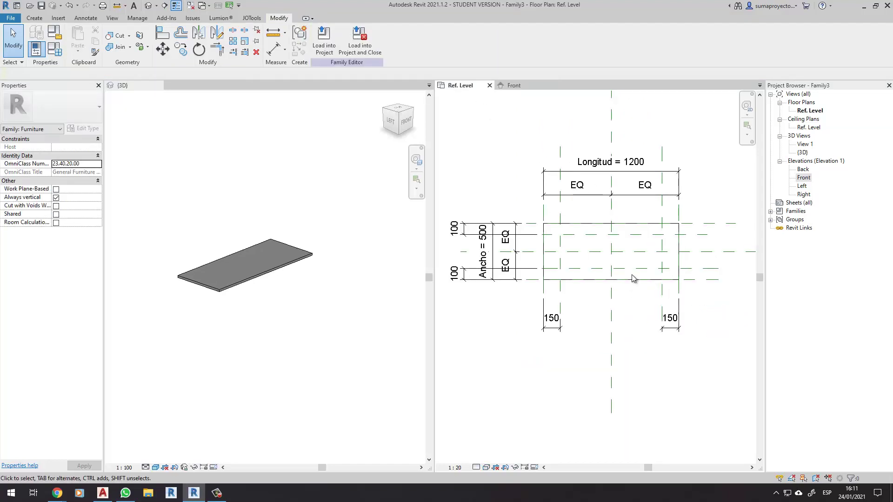
{"action": "key", "text": "alt+Tab"}
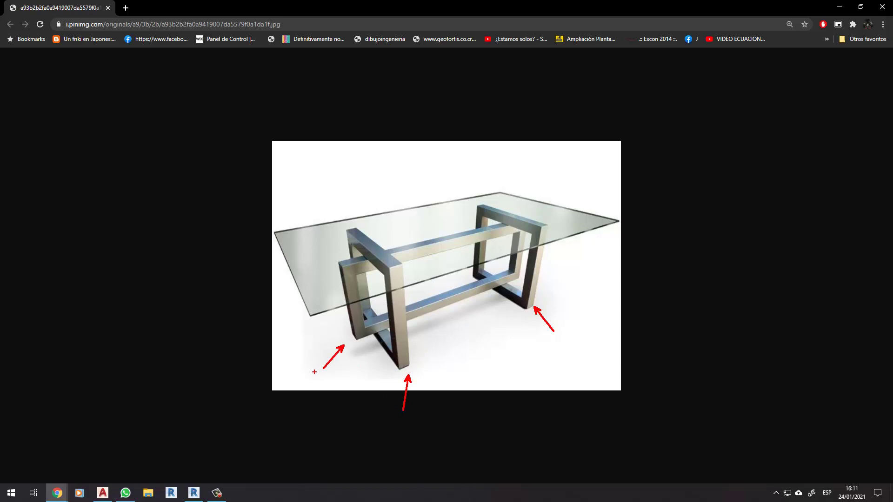
{"action": "key", "text": "Escape"}
{"action": "key", "text": "alt+Tab"}
{"action": "mouse_move", "coordinate": [638, 235]}
{"action": "middle_mouse_down"}
{"action": "mouse_move", "coordinate": [607, 223]}
{"action": "mouse_move", "coordinate": [559, 242]}
{"action": "middle_mouse_up"}
{"action": "scroll", "coordinate": [563, 242], "scroll_direction": "down", "scroll_amount": 1}
{"action": "scroll", "coordinate": [563, 241], "scroll_direction": "down", "scroll_amount": 1}
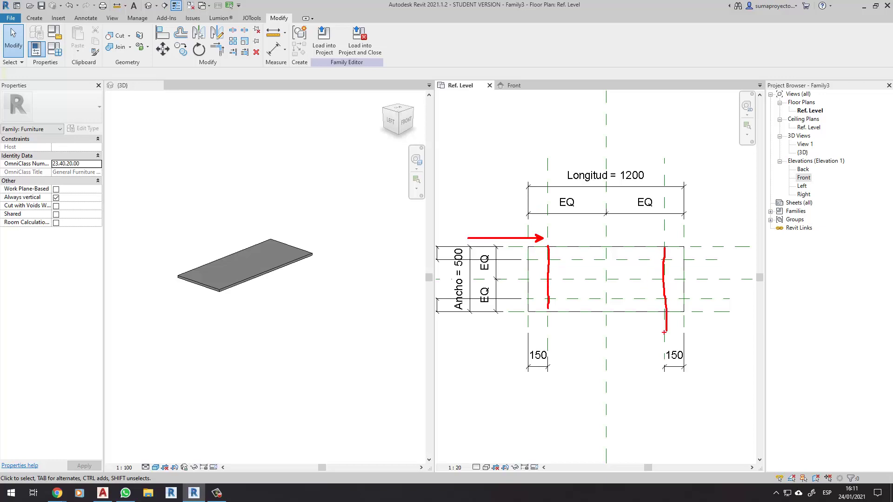
Name the left leg reference plane A and the right one B
{"action": "left_click", "coordinate": [544, 183]}
{"action": "left_click", "coordinate": [541, 180]}
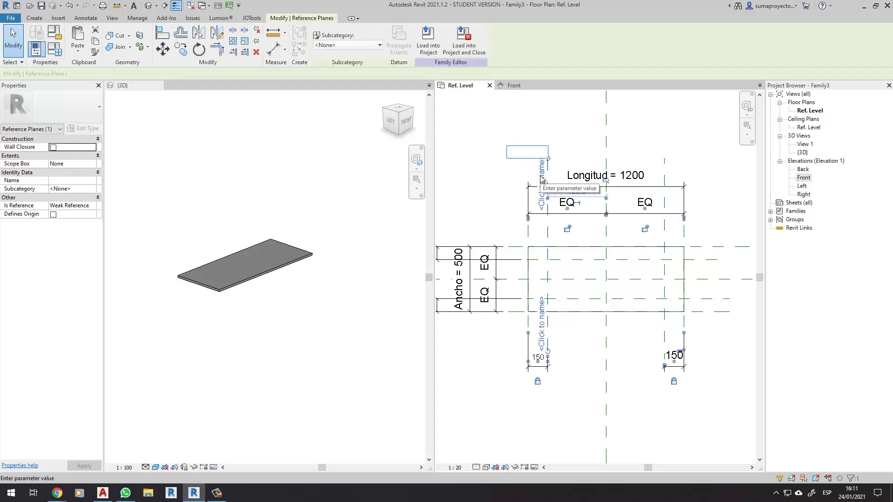
{"action": "key", "text": "Escape"}
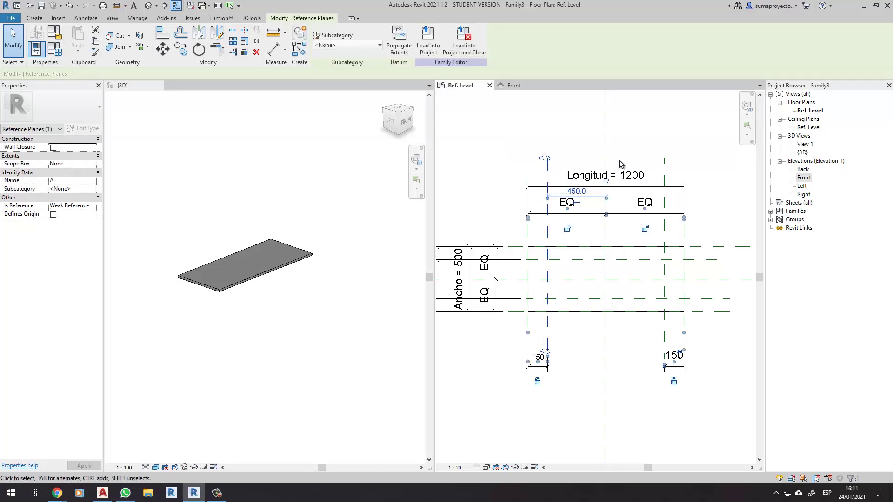
{"action": "left_click", "coordinate": [665, 164]}
{"action": "left_click", "coordinate": [660, 174]}
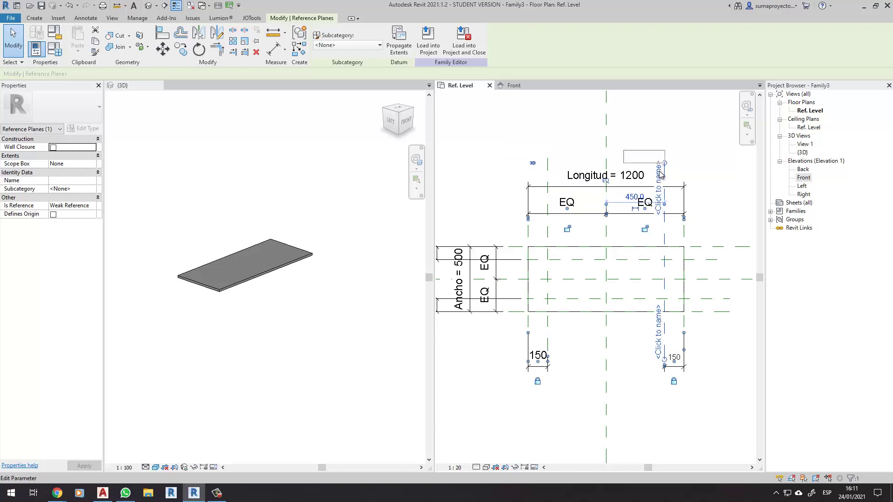
{"action": "type", "text": "B"}
{"action": "key", "text": "Return"}
{"action": "key", "text": "Escape"}
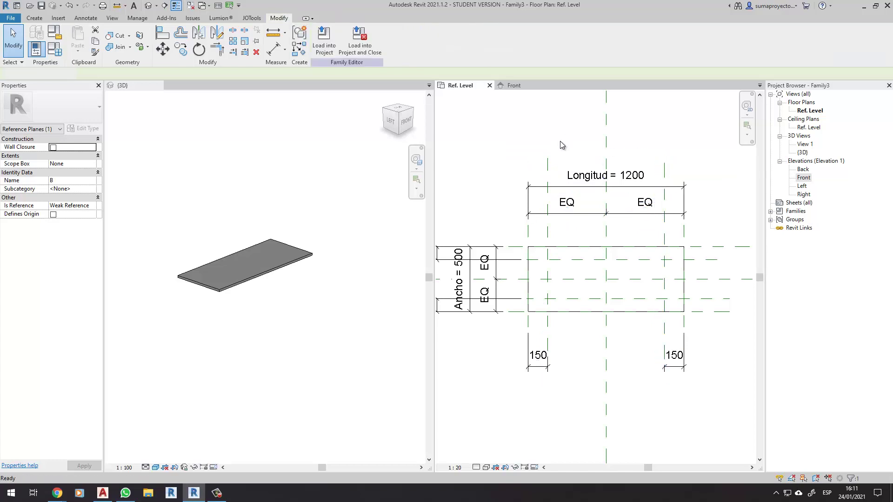
Verify the planes are named A and B, then open the Left elevation
{"action": "scroll", "coordinate": [553, 167], "scroll_direction": "up", "scroll_amount": 2}
{"action": "left_click", "coordinate": [544, 184]}
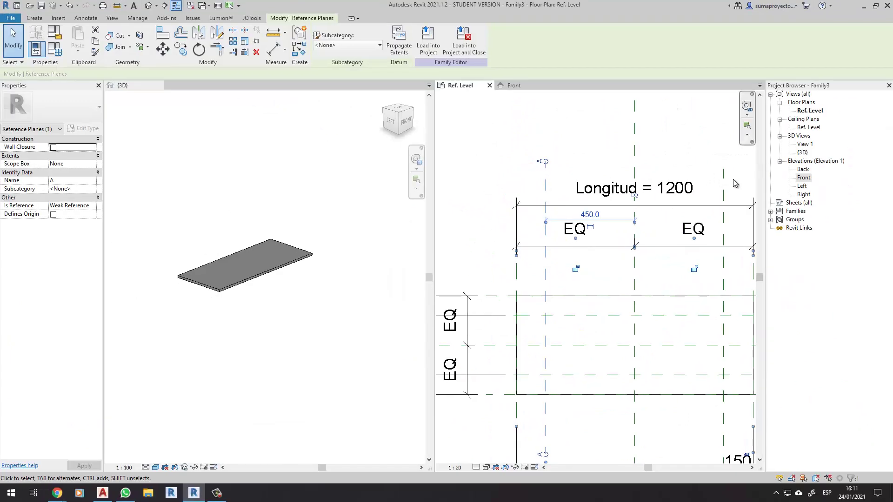
{"action": "left_click", "coordinate": [735, 184]}
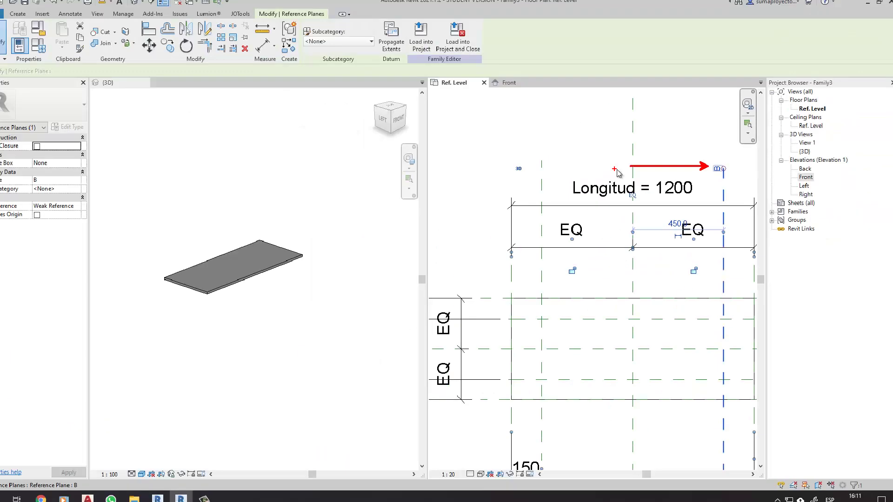
{"action": "left_click", "coordinate": [609, 281]}
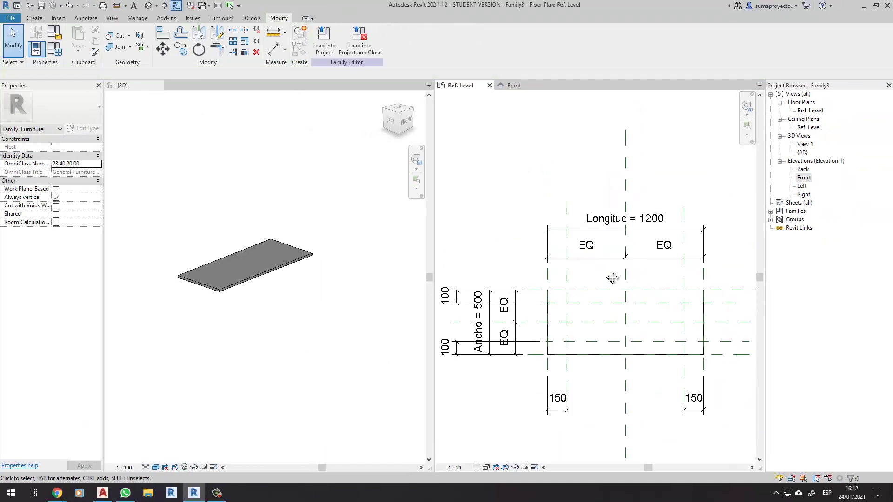
{"action": "scroll", "coordinate": [609, 282], "scroll_direction": "down", "scroll_amount": 2}
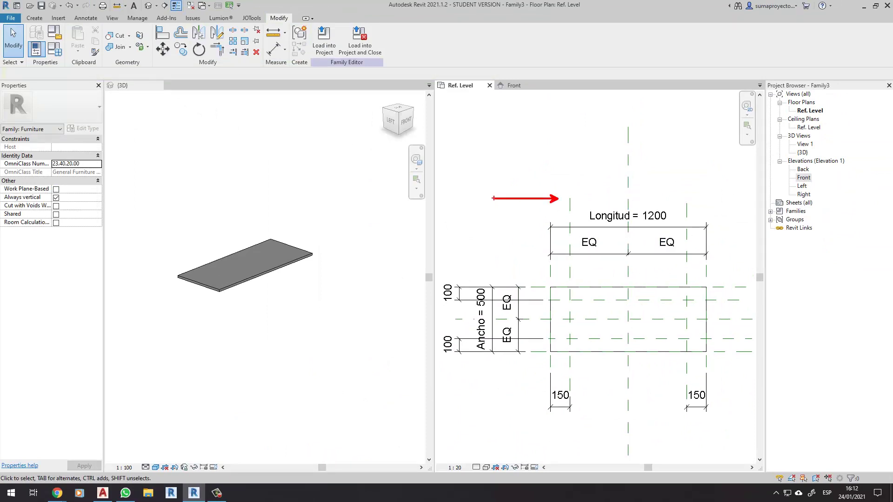
{"action": "double_click", "coordinate": [802, 186]}
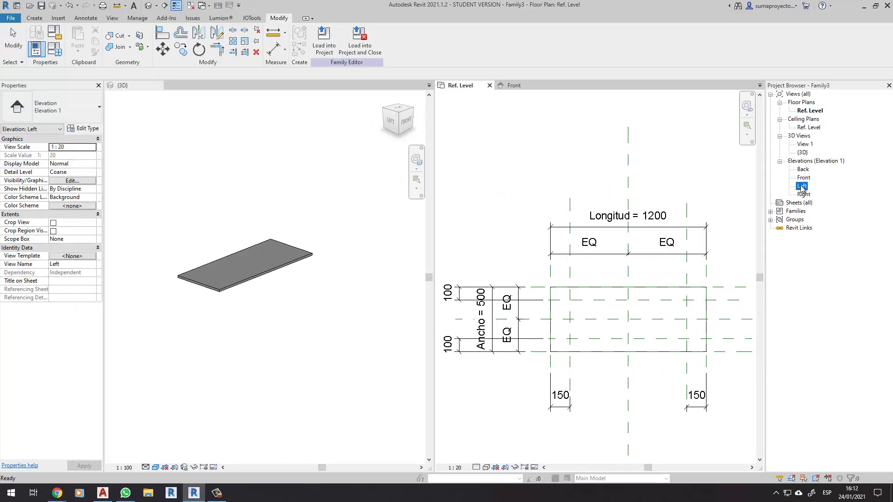
In the Left elevation, start a Sweep and begin its Sketch Path
{"action": "scroll", "coordinate": [564, 319], "scroll_direction": "up", "scroll_amount": 3}
{"action": "scroll", "coordinate": [576, 323], "scroll_direction": "up", "scroll_amount": 2}
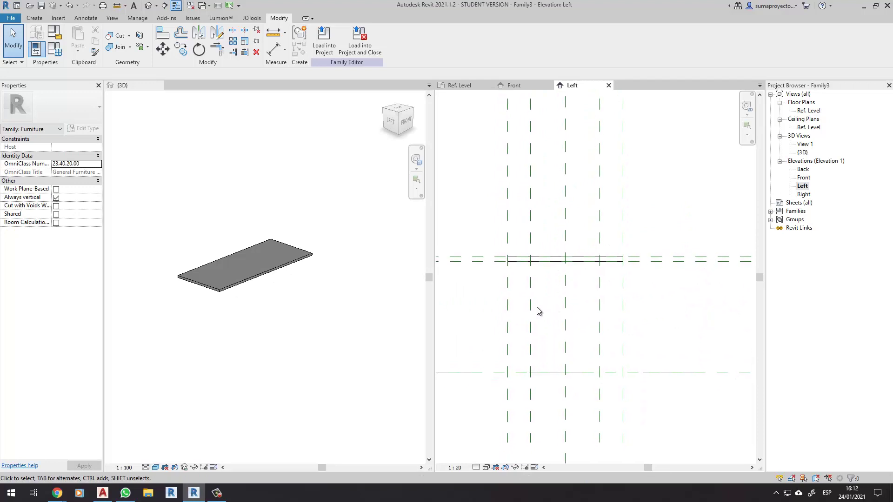
{"action": "left_click", "coordinate": [530, 307]}
{"action": "left_click", "coordinate": [590, 321]}
{"action": "middle_click_drag", "start_coordinate": [590, 319], "coordinate": [588, 297]}
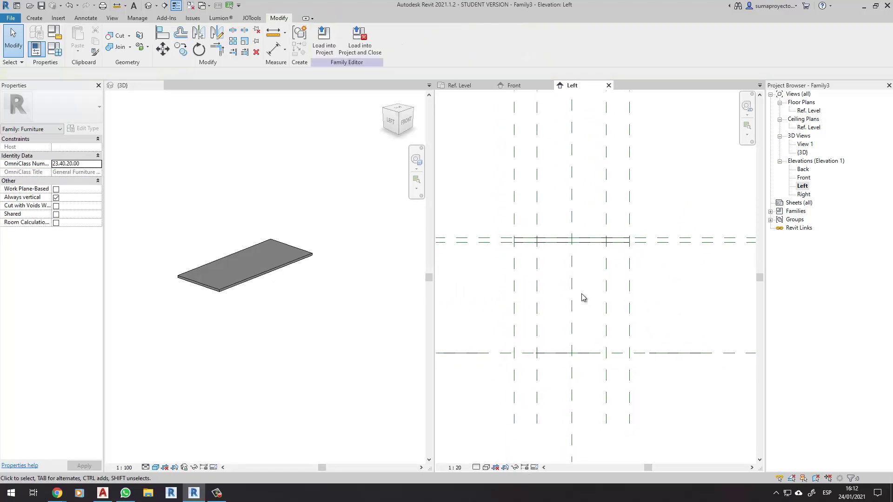
{"action": "left_click", "coordinate": [34, 18]}
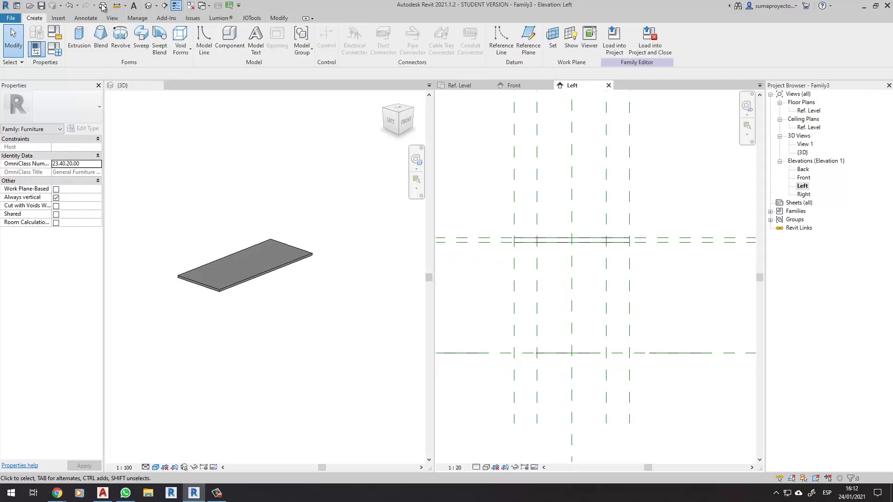
{"action": "left_click", "coordinate": [142, 41]}
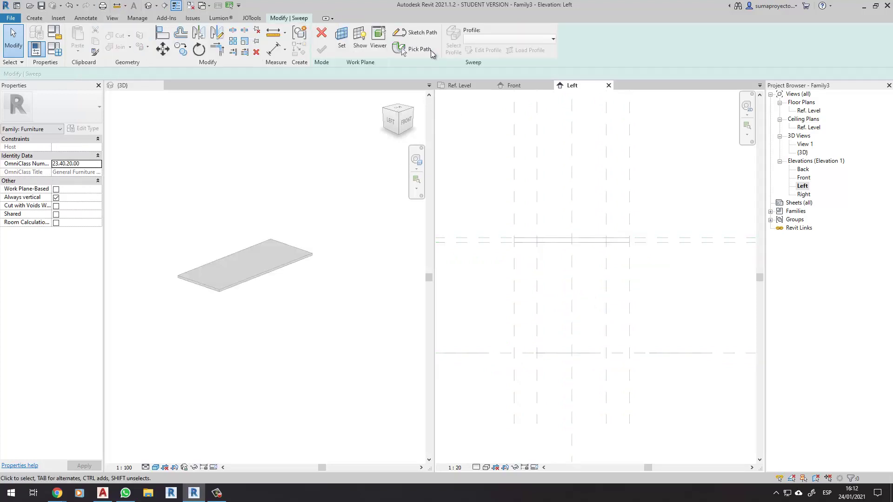
{"action": "left_click", "coordinate": [407, 32]}
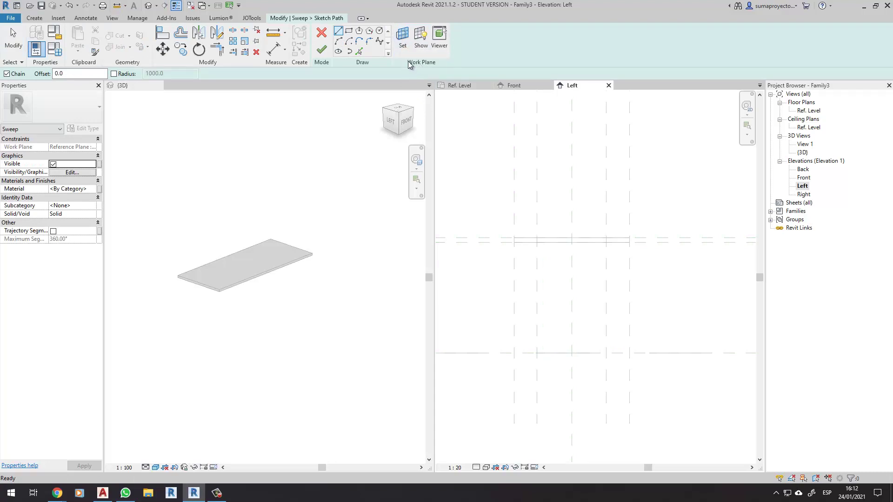
Set the sweep path's work plane to Reference Plane : A
{"action": "left_click", "coordinate": [403, 38]}
{"action": "left_click", "coordinate": [623, 253]}
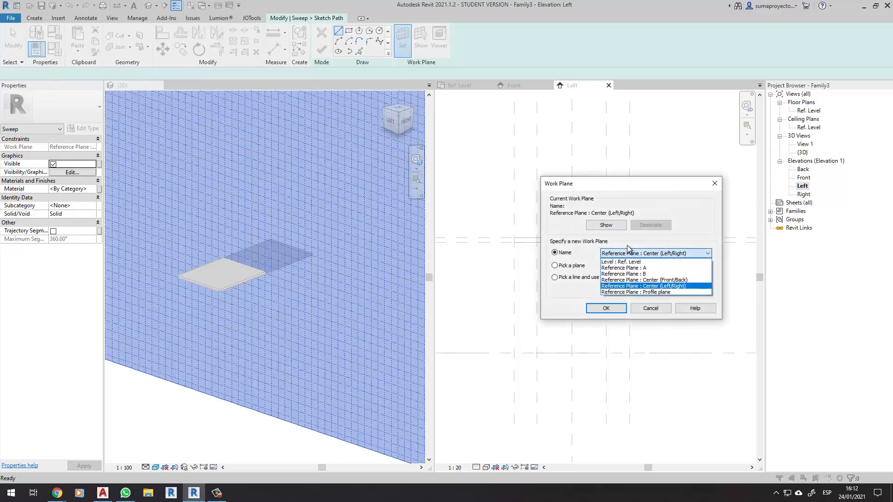
{"action": "left_click", "coordinate": [650, 268]}
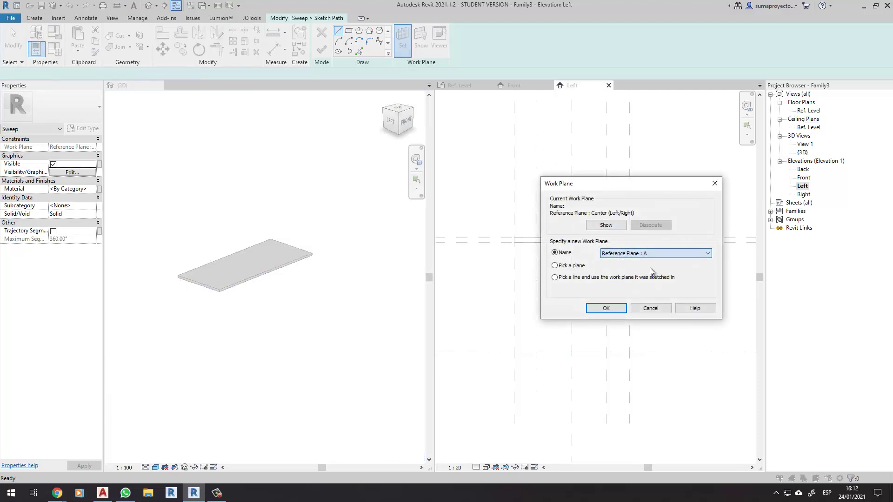
{"action": "left_click", "coordinate": [613, 308]}
{"action": "scroll", "coordinate": [616, 312], "scroll_direction": "up", "scroll_amount": 1}
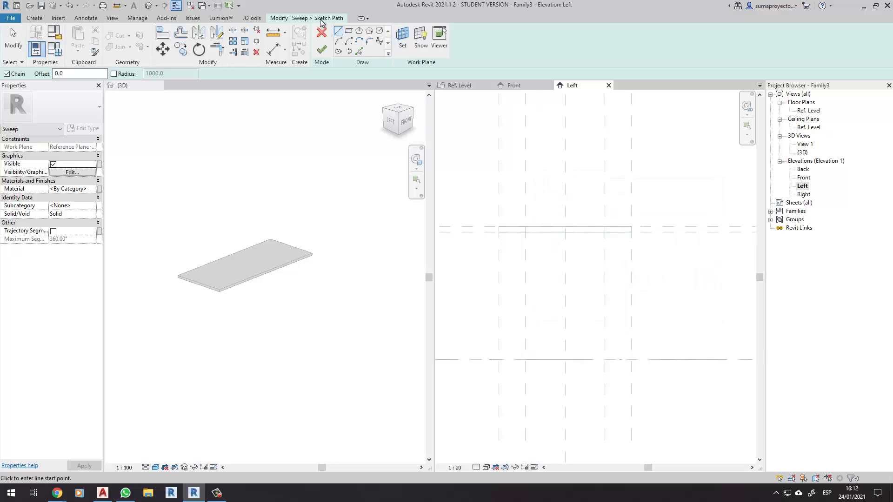
Draw a rectangular path from tabletop to level, lock its edges to the planes, and finish it
{"action": "left_click", "coordinate": [348, 33]}
{"action": "left_click", "coordinate": [525, 231]}
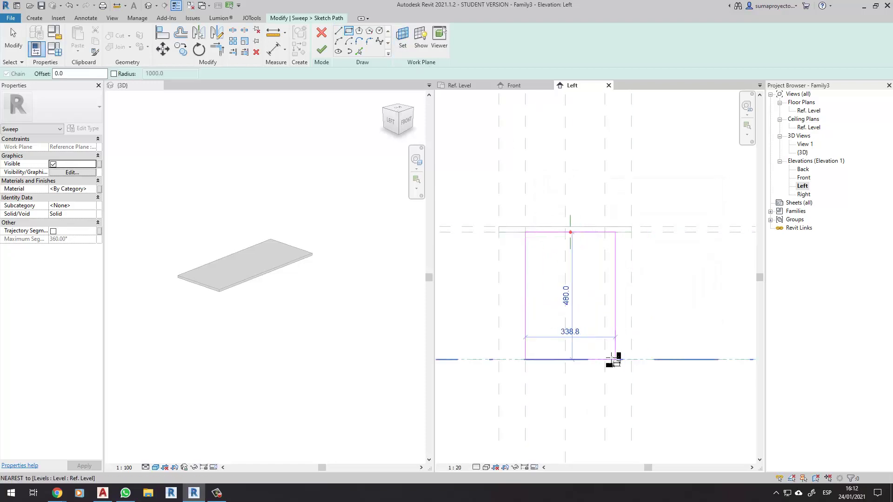
{"action": "left_click", "coordinate": [605, 359]}
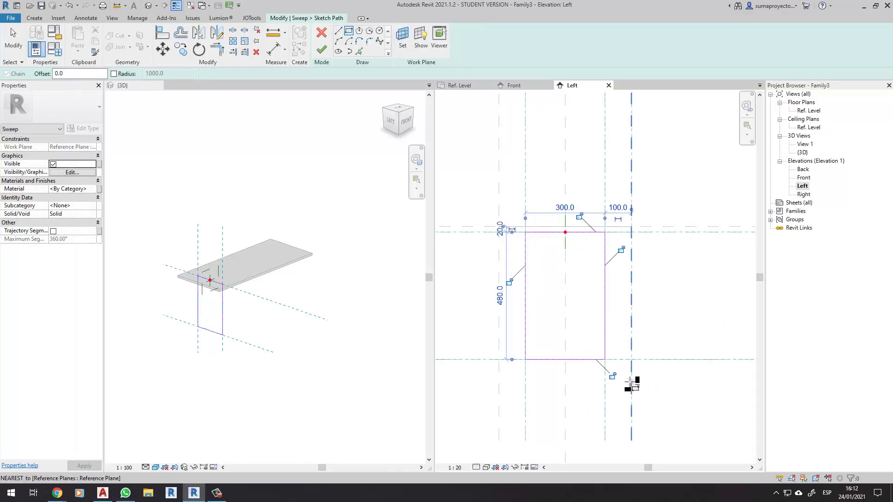
{"action": "left_click", "coordinate": [621, 251]}
{"action": "left_click", "coordinate": [509, 283]}
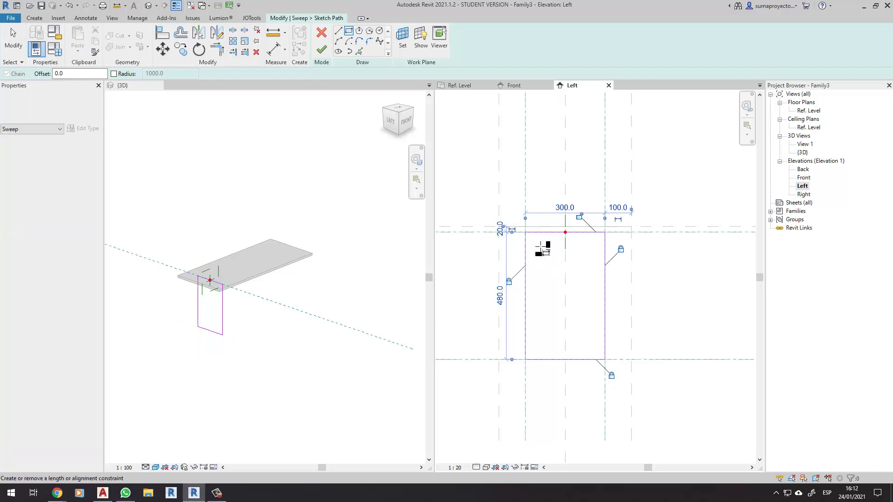
{"action": "left_click", "coordinate": [580, 216]}
{"action": "left_click", "coordinate": [321, 50]}
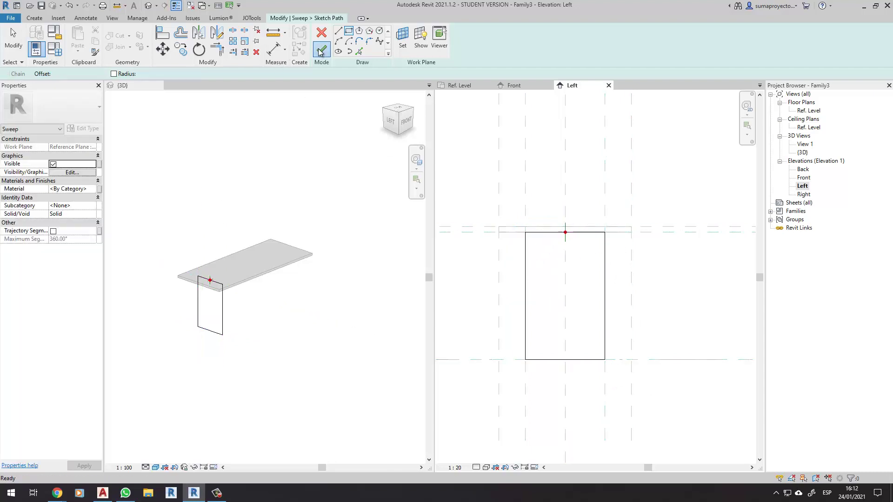
{"action": "scroll", "coordinate": [193, 274], "scroll_direction": "up", "scroll_amount": 3}
{"action": "mouse_move", "coordinate": [193, 274]}
{"action": "middle_mouse_down", "text": "shift"}
{"action": "mouse_move", "coordinate": [253, 320]}
{"action": "mouse_move", "coordinate": [198, 281]}
{"action": "middle_mouse_up", "text": "shift"}
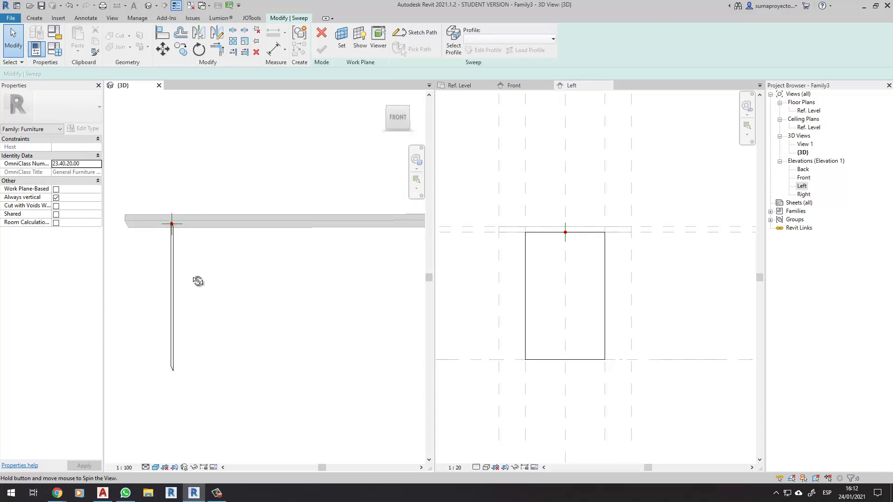
Draw the leg's rectangular profile just below the tabletop in the sweep's profile sketch
{"action": "left_click", "coordinate": [398, 120]}
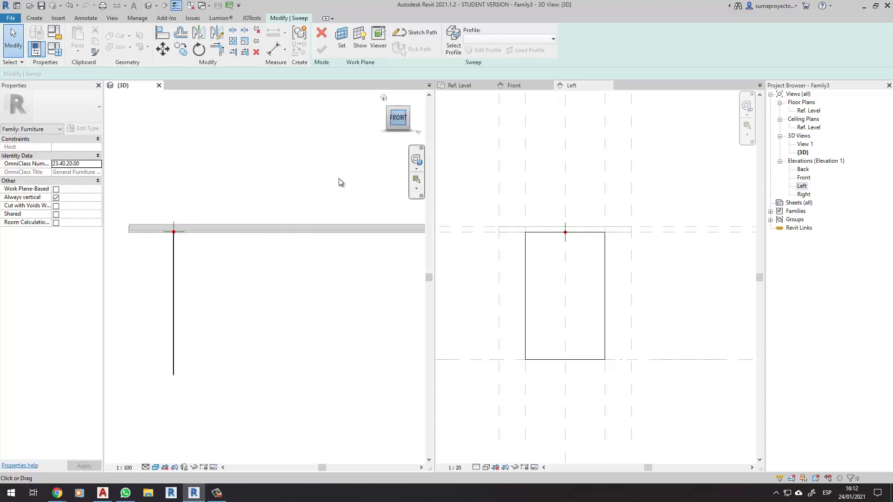
{"action": "scroll", "coordinate": [158, 279], "scroll_direction": "up", "scroll_amount": 2}
{"action": "double_click", "coordinate": [160, 279]}
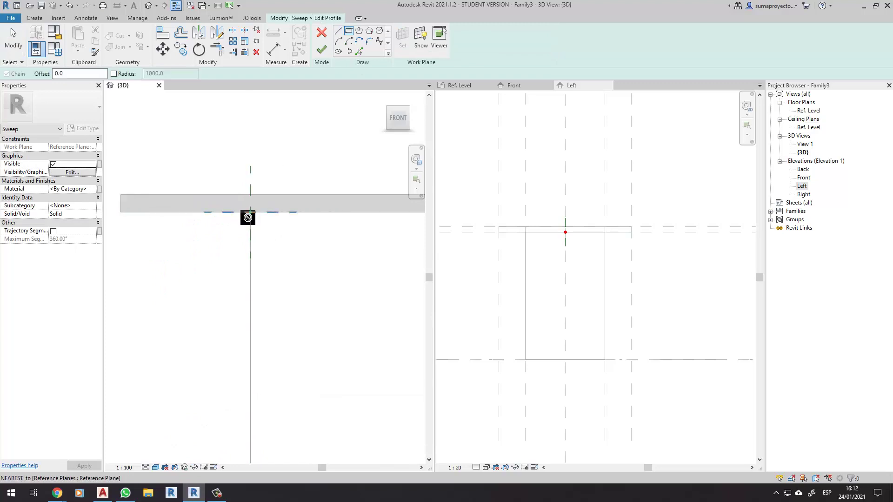
{"action": "left_click", "coordinate": [228, 213]}
{"action": "left_click", "coordinate": [273, 225]}
{"action": "key", "text": "Escape"}
{"action": "key", "text": "Escape"}
Dimension the leg profile to 20 high by 50 wide
{"action": "scroll", "coordinate": [259, 228], "scroll_direction": "up", "scroll_amount": 1}
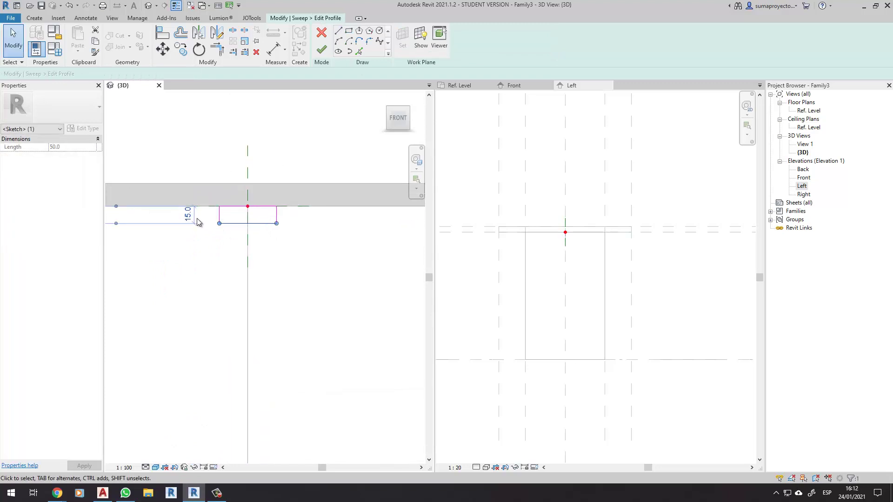
{"action": "left_click", "coordinate": [190, 215]}
{"action": "type", "text": "20"}
{"action": "key", "text": "Return"}
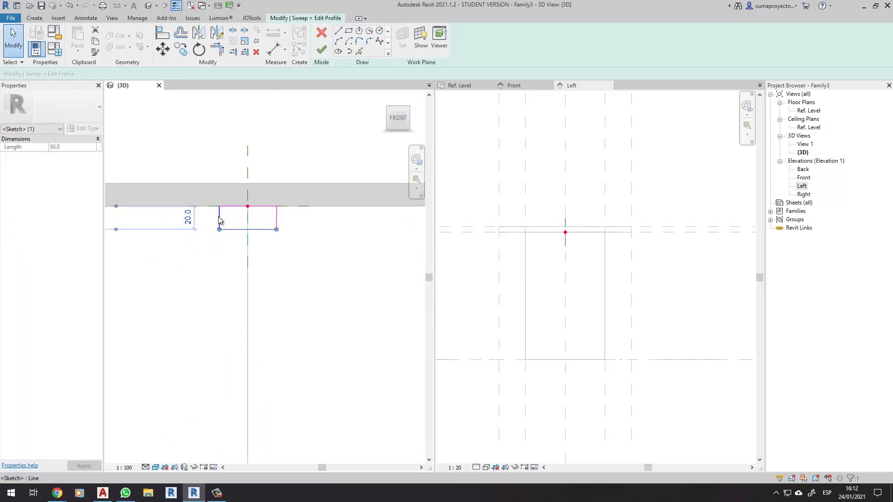
{"action": "left_click", "coordinate": [219, 218]}
{"action": "left_click", "coordinate": [248, 182]}
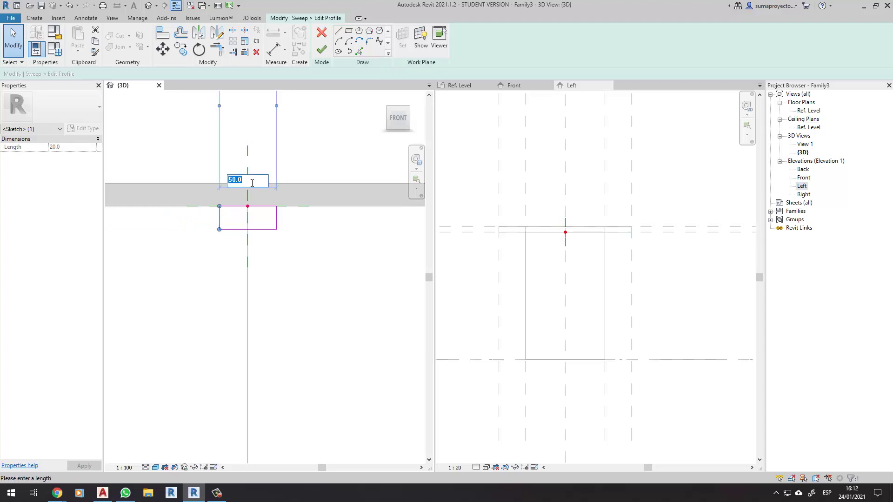
{"action": "key", "text": "Return"}
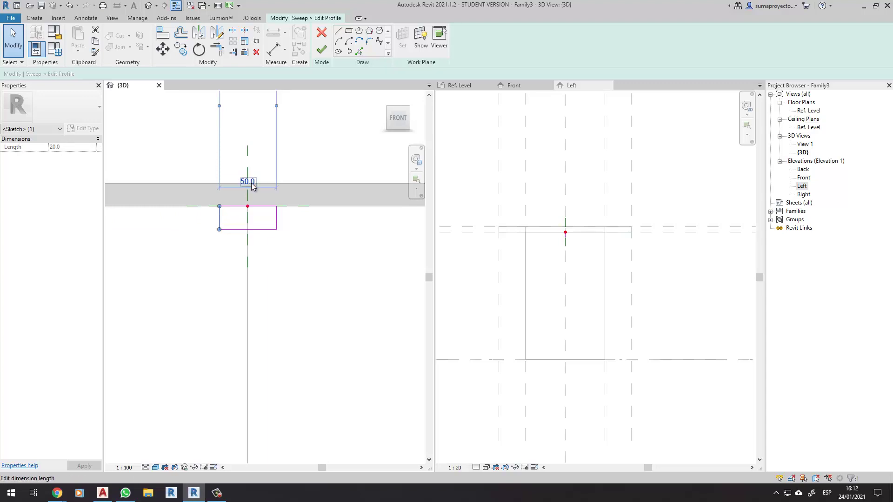
{"action": "key", "text": "Escape"}
Finish the profile and sweep, then orbit around the table to inspect the leg
{"action": "mouse_move", "coordinate": [248, 207]}
{"action": "middle_mouse_down", "text": "shift"}
{"action": "mouse_move", "coordinate": [249, 313]}
{"action": "mouse_move", "coordinate": [335, 371]}
{"action": "middle_mouse_up", "text": "shift"}
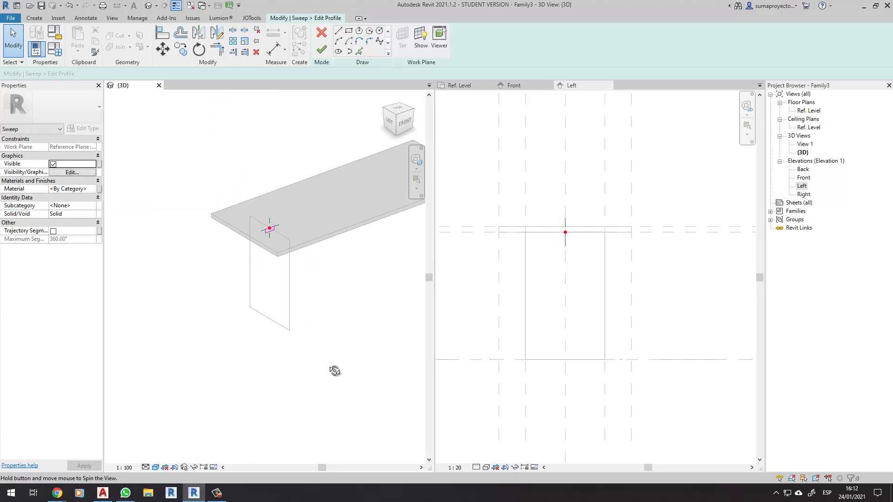
{"action": "left_click", "coordinate": [322, 50]}
{"action": "mouse_move", "coordinate": [220, 163]}
{"action": "middle_mouse_down", "text": "shift"}
{"action": "mouse_move", "coordinate": [305, 305]}
{"action": "mouse_move", "coordinate": [361, 239]}
{"action": "mouse_move", "coordinate": [278, 280]}
{"action": "mouse_move", "coordinate": [172, 186]}
{"action": "middle_mouse_up", "text": "shift"}
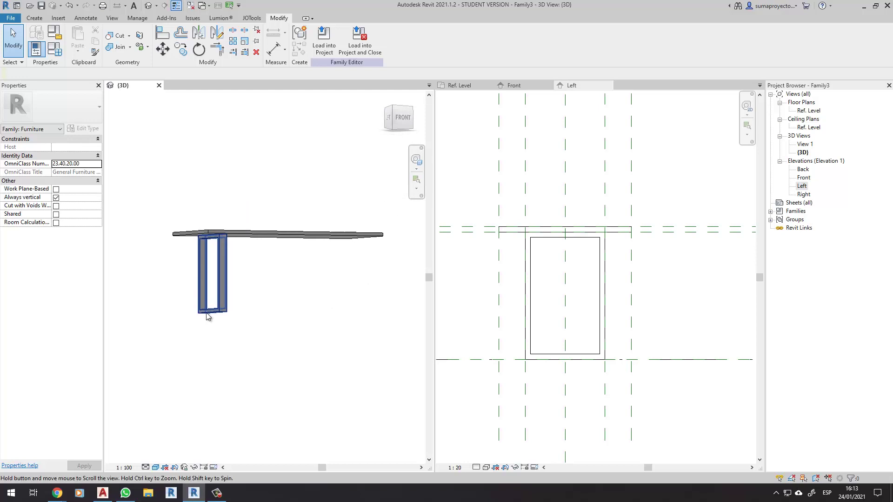
Set Altura to 400 in Family Types and apply it
{"action": "left_click", "coordinate": [54, 48]}
{"action": "left_click", "coordinate": [691, 229]}
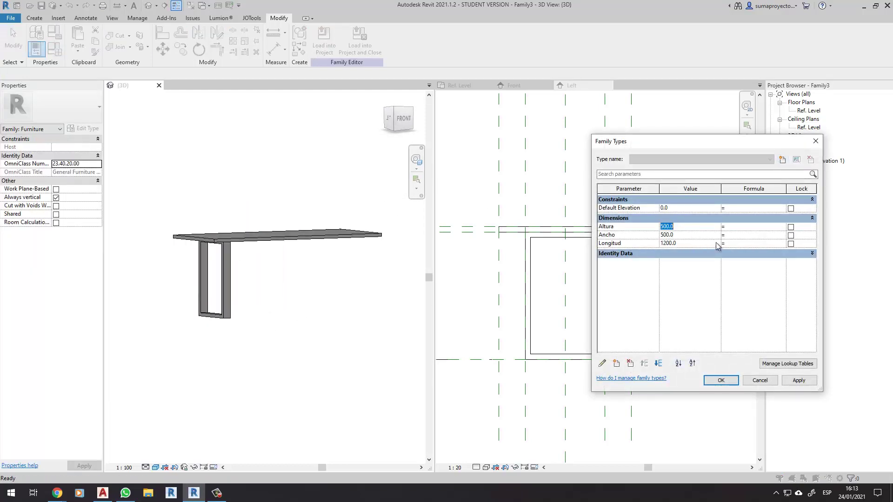
{"action": "type", "text": "400"}
{"action": "left_click", "coordinate": [799, 381]}
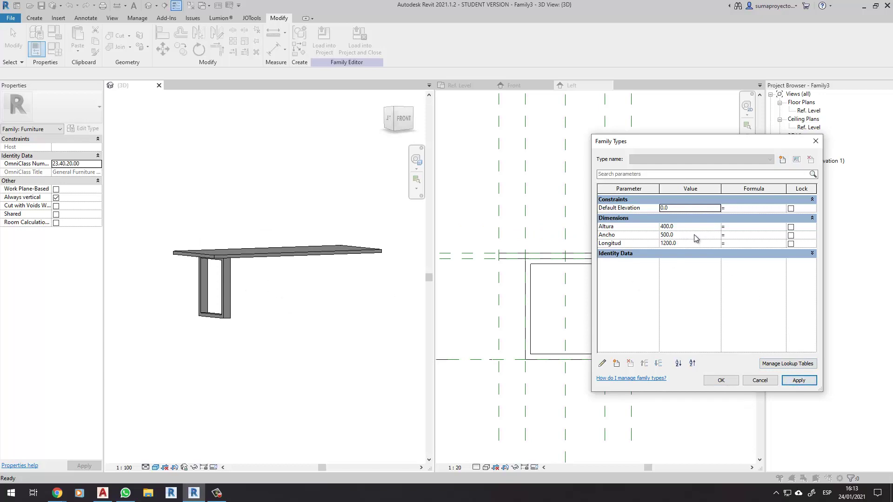
{"action": "left_click", "coordinate": [721, 380]}
{"action": "left_click_drag", "start_coordinate": [697, 141], "coordinate": [782, 156]}
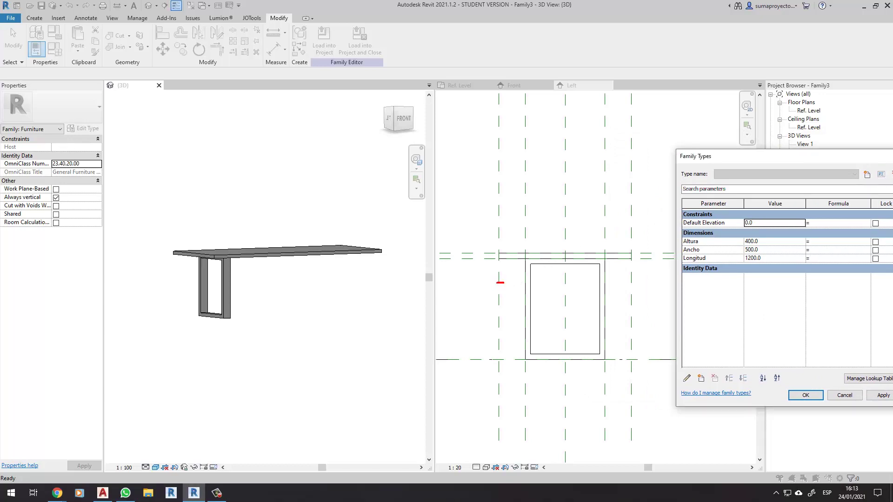
Flex Ancho to 300 and apply it to watch the leg narrow
{"action": "left_click", "coordinate": [770, 252]}
{"action": "type", "text": "00"}
{"action": "left_click", "coordinate": [878, 396]}
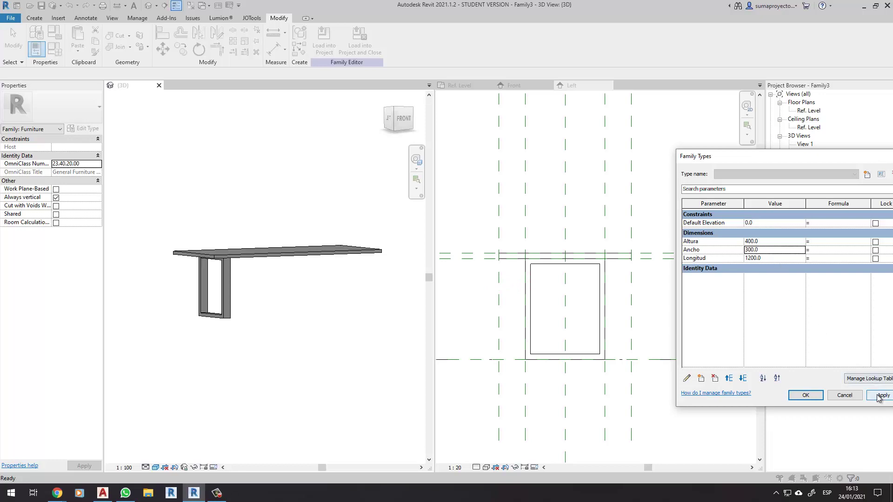
{"action": "left_click_drag", "start_coordinate": [693, 154], "coordinate": [635, 153]}
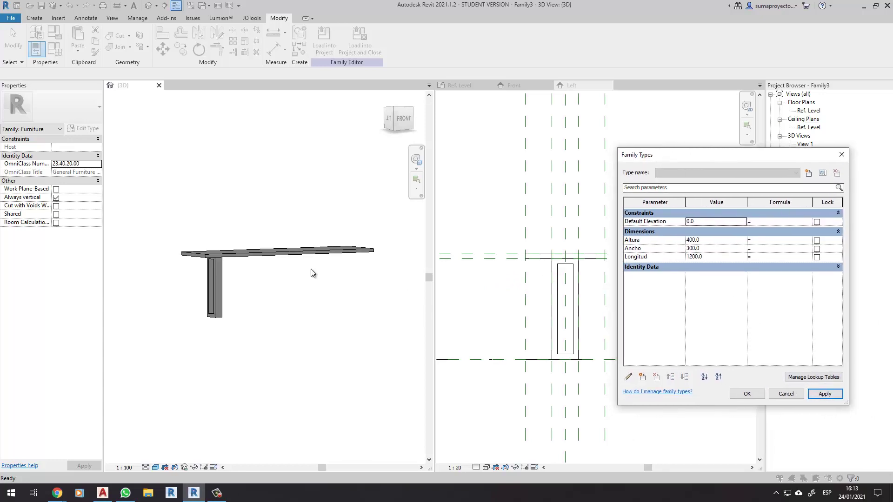
Restore Ancho to 500, accept the type changes, and select the leg sweep
{"action": "left_click", "coordinate": [722, 249]}
{"action": "type", "text": "0"}
{"action": "left_click", "coordinate": [821, 396]}
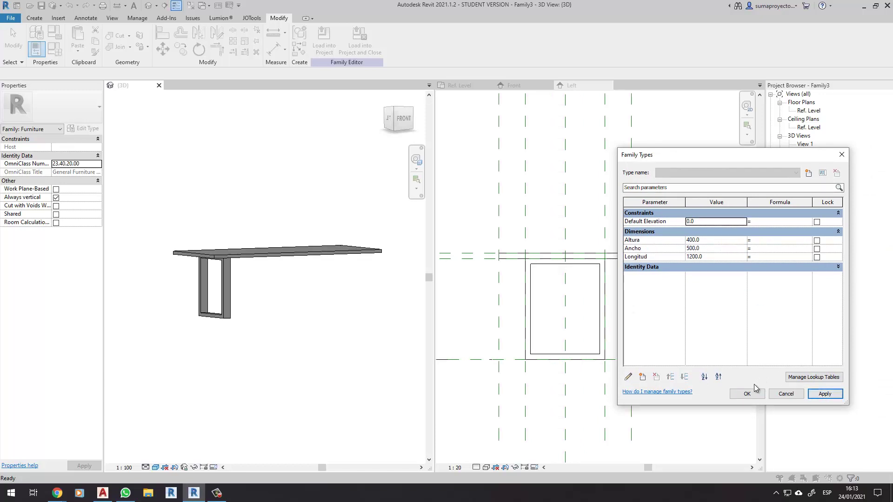
{"action": "left_click", "coordinate": [755, 391]}
{"action": "mouse_move", "coordinate": [279, 265]}
{"action": "middle_mouse_down", "text": "shift"}
{"action": "mouse_move", "coordinate": [199, 299]}
{"action": "mouse_move", "coordinate": [325, 279]}
{"action": "mouse_move", "coordinate": [199, 321]}
{"action": "middle_mouse_up", "text": "shift"}
{"action": "left_click", "coordinate": [207, 325]}
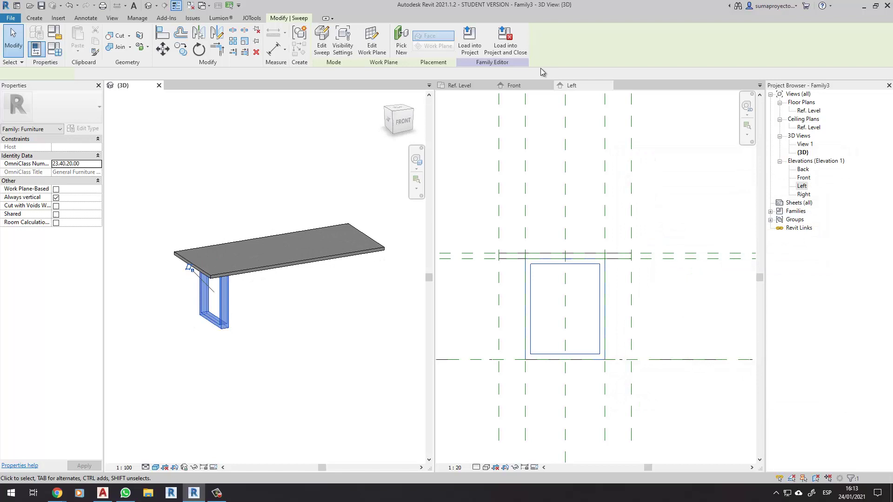
In the Ref. Level plan, copy the leg 900 to the right-hand intersection
{"action": "left_click", "coordinate": [471, 87]}
{"action": "scroll", "coordinate": [567, 274], "scroll_direction": "up", "scroll_amount": 1}
{"action": "scroll", "coordinate": [567, 274], "scroll_direction": "up", "scroll_amount": 1}
{"action": "scroll", "coordinate": [549, 273], "scroll_direction": "up", "scroll_amount": 1}
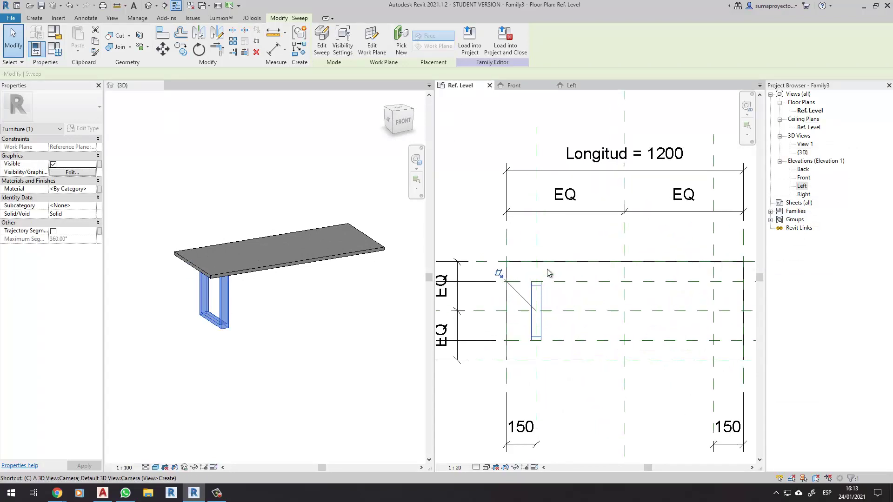
{"action": "key", "text": "c"}
{"action": "key", "text": "o"}
{"action": "left_click", "coordinate": [535, 261]}
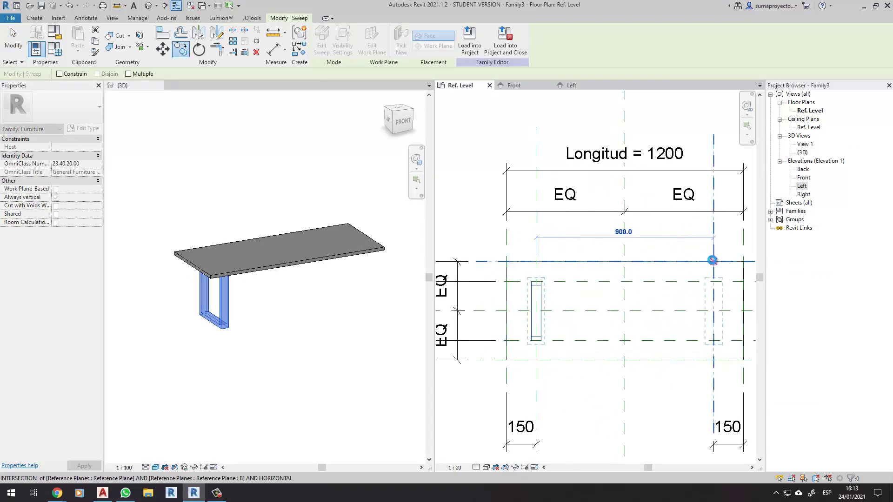
{"action": "left_click", "coordinate": [712, 260]}
Open the copied leg sweep for editing in the 3D view
{"action": "middle_click_drag", "start_coordinate": [697, 279], "coordinate": [619, 271]}
{"action": "scroll", "coordinate": [349, 284], "scroll_direction": "up", "scroll_amount": 2}
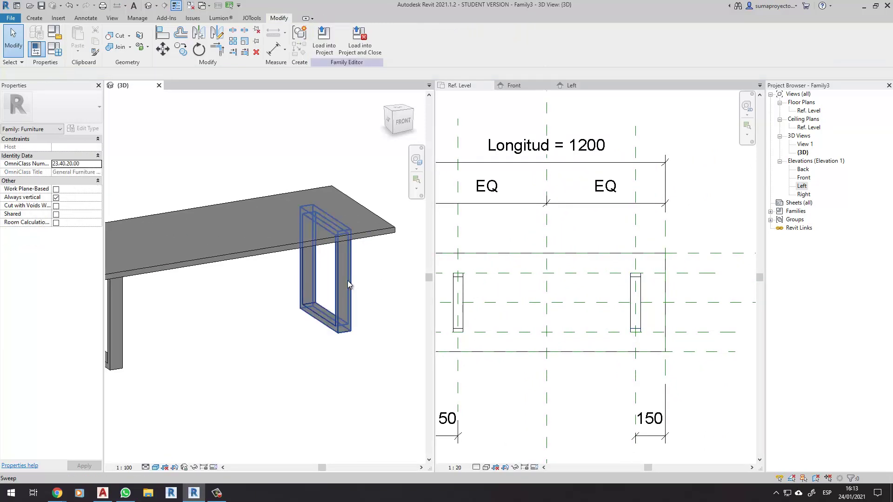
{"action": "double_click", "coordinate": [348, 280]}
{"action": "scroll", "coordinate": [348, 278], "scroll_direction": "down", "scroll_amount": 2}
{"action": "middle_click_drag", "start_coordinate": [385, 275], "coordinate": [335, 264], "text": "shift"}
Host the copied sweep's path on Reference Plane : B and finish the sweep
{"action": "left_click", "coordinate": [403, 34]}
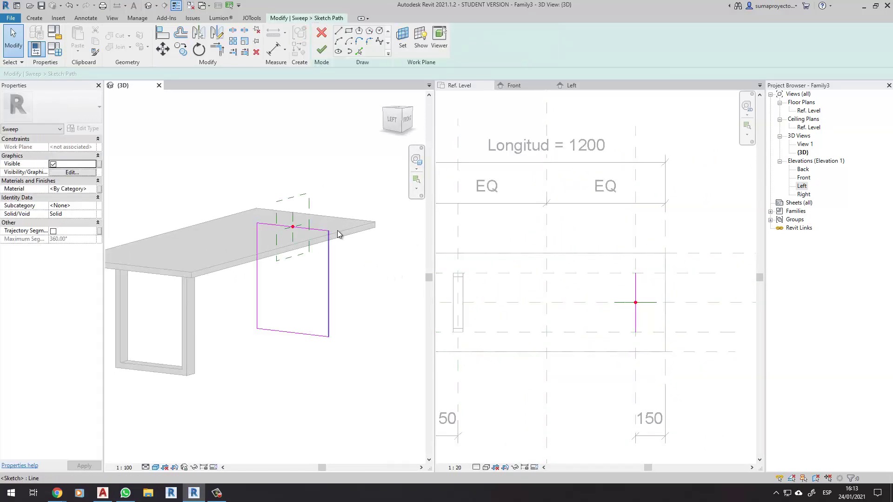
{"action": "left_click", "coordinate": [403, 37]}
{"action": "left_click", "coordinate": [623, 253]}
{"action": "left_click", "coordinate": [624, 261]}
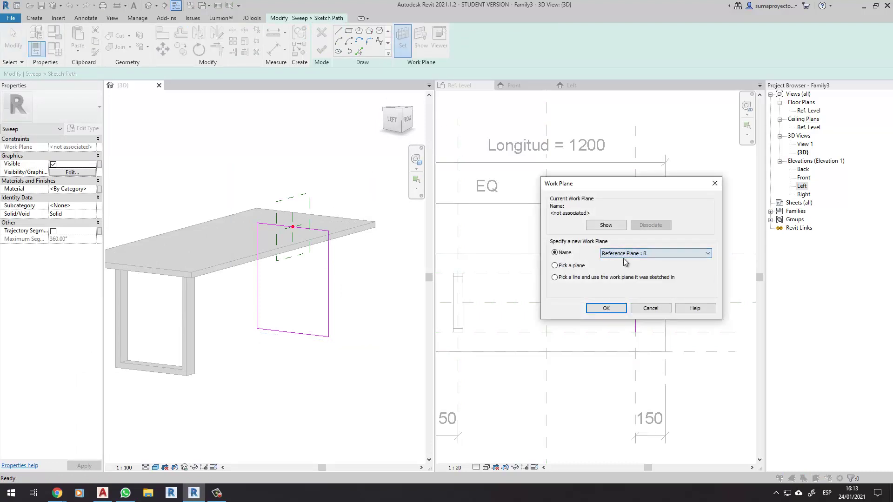
{"action": "left_click", "coordinate": [606, 308]}
{"action": "left_click", "coordinate": [322, 50]}
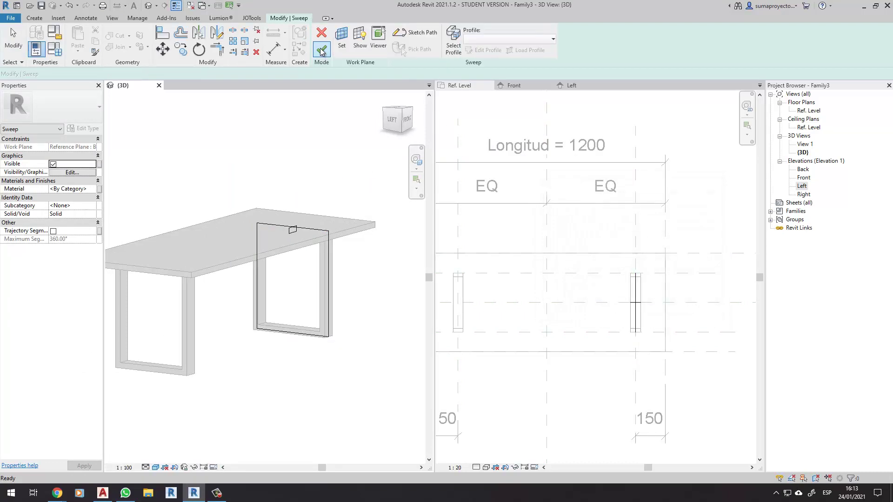
{"action": "left_click", "coordinate": [321, 50]}
{"action": "left_click", "coordinate": [353, 184]}
Flex the Longitud dimension to 1000, then to 800
{"action": "mouse_move", "coordinate": [353, 183]}
{"action": "middle_mouse_down", "text": "shift"}
{"action": "mouse_move", "coordinate": [240, 182]}
{"action": "mouse_move", "coordinate": [260, 168]}
{"action": "middle_mouse_up", "text": "shift"}
{"action": "scroll", "coordinate": [614, 210], "scroll_direction": "down", "scroll_amount": 2}
{"action": "left_click", "coordinate": [570, 169]}
{"action": "type", "text": "1000"}
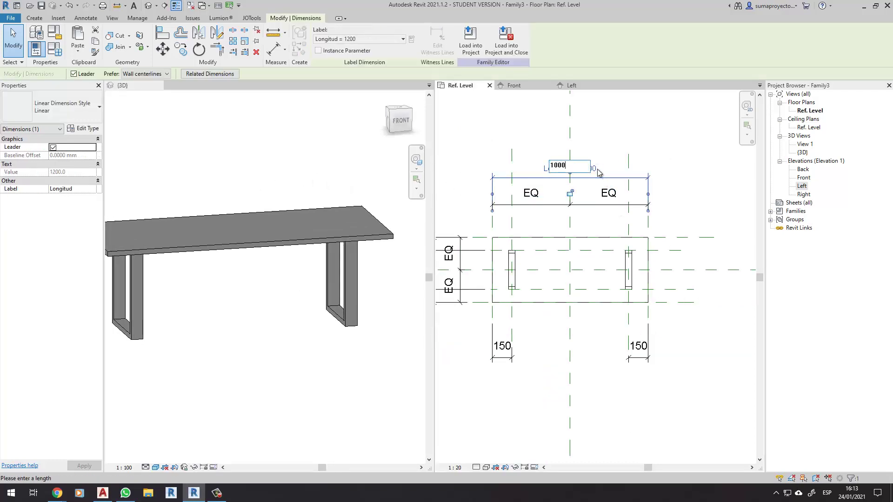
{"action": "key", "text": "Return"}
{"action": "left_click", "coordinate": [587, 172]}
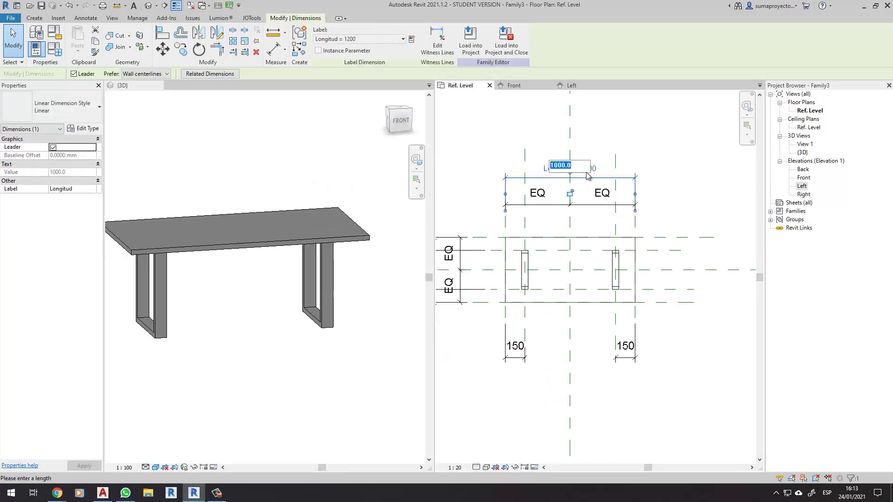
{"action": "type", "text": "0"}
{"action": "key", "text": "Return"}
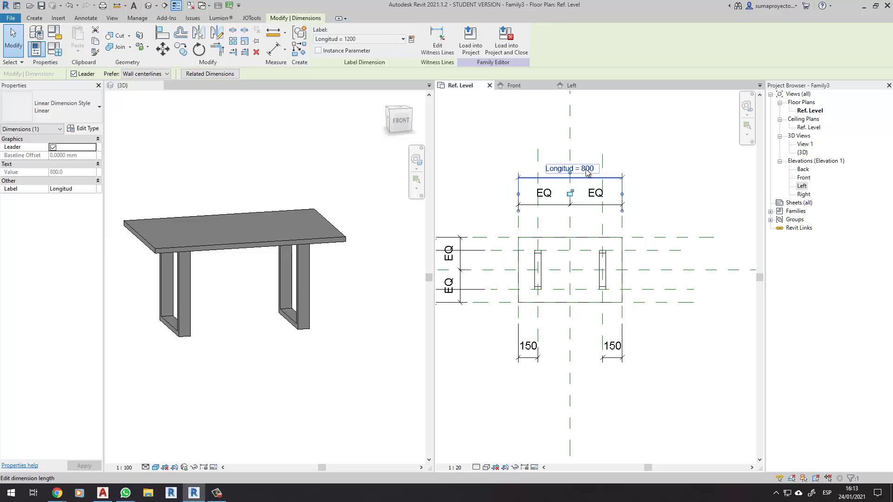
Return Longitud to 1000 and compare the table with the reference photo
{"action": "left_click", "coordinate": [587, 172]}
{"action": "type", "text": "1000"}
{"action": "key", "text": "Return"}
{"action": "left_click", "coordinate": [277, 280]}
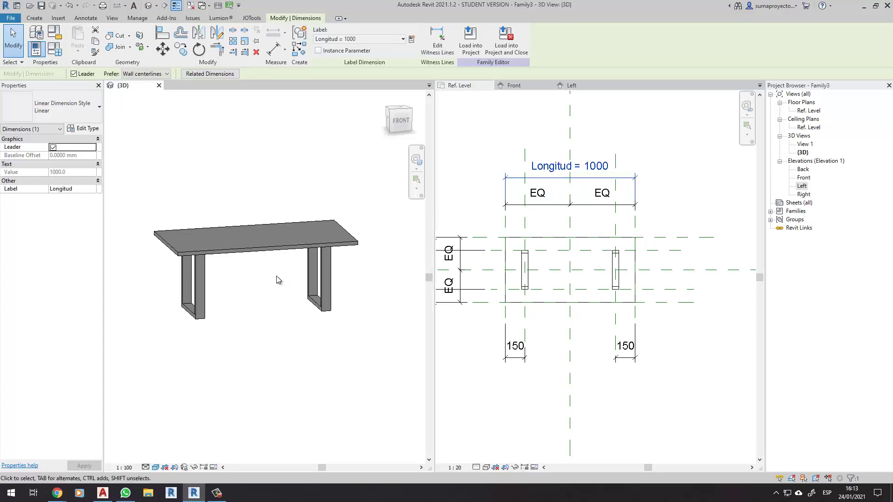
{"action": "key", "text": "alt+Tab"}
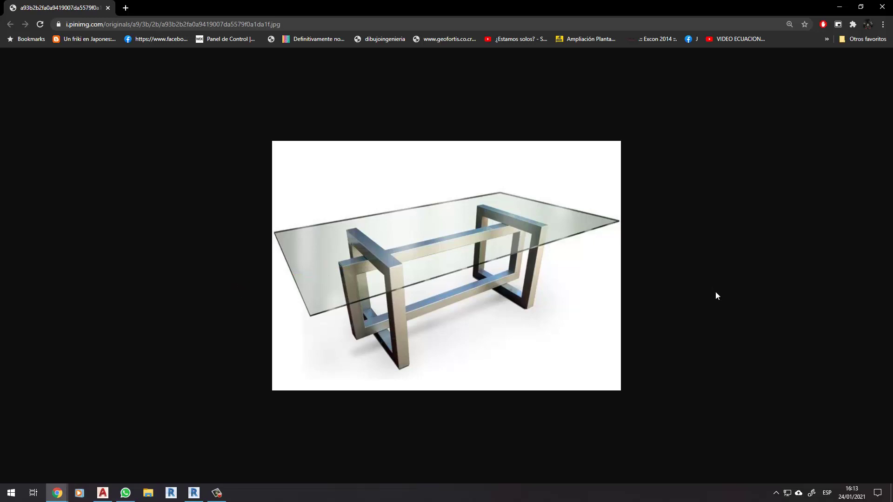
{"action": "key", "text": "alt+Tab"}
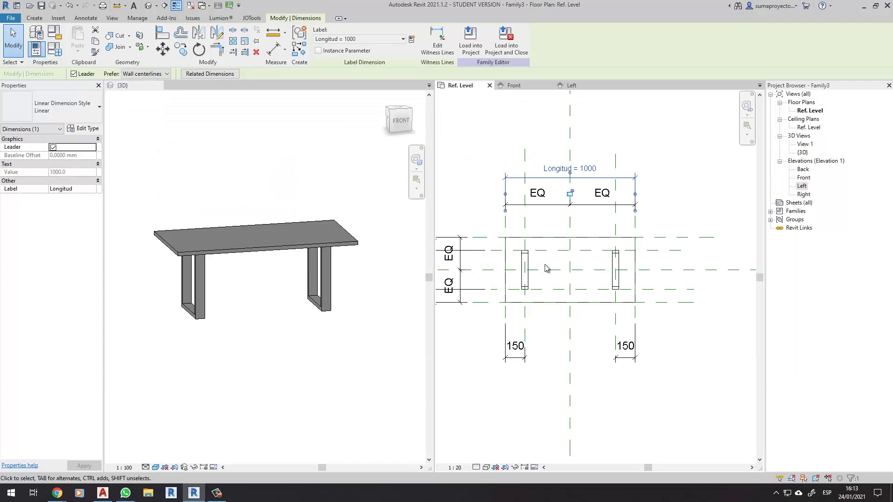
{"action": "scroll", "coordinate": [546, 268], "scroll_direction": "up", "scroll_amount": 1}
{"action": "scroll", "coordinate": [558, 258], "scroll_direction": "up", "scroll_amount": 1}
{"action": "scroll", "coordinate": [572, 275], "scroll_direction": "up", "scroll_amount": 1}
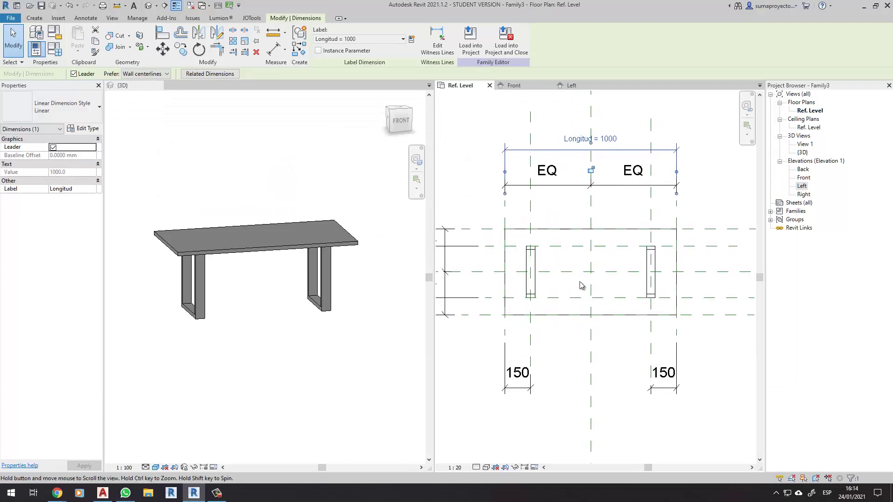
{"action": "mouse_move", "coordinate": [513, 266]}
{"action": "left_mouse_down"}
{"action": "mouse_move", "coordinate": [622, 288]}
{"action": "mouse_move", "coordinate": [668, 278]}
{"action": "left_mouse_up"}
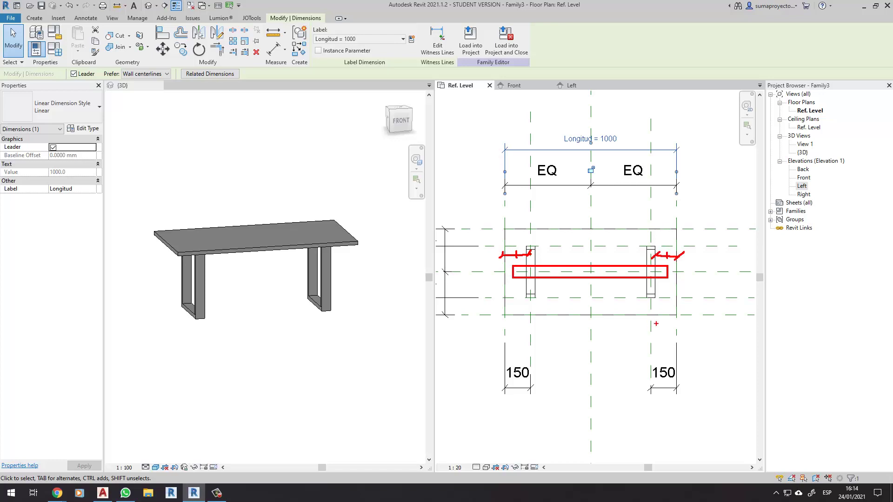
Add an EQ-constrained dimension across the left leg's three reference planes
{"action": "scroll", "coordinate": [535, 303], "scroll_direction": "up", "scroll_amount": 2}
{"action": "key", "text": "r"}
{"action": "key", "text": "p"}
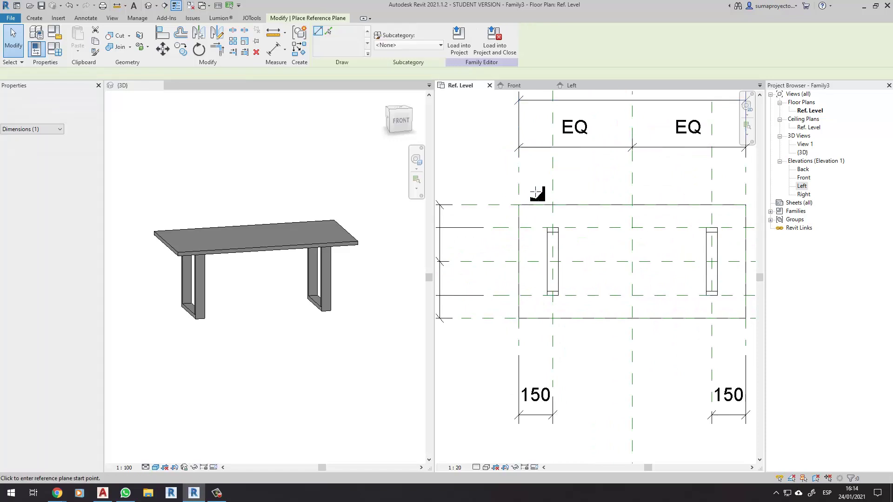
{"action": "key", "text": "Escape"}
{"action": "key", "text": "Escape"}
{"action": "scroll", "coordinate": [523, 355], "scroll_direction": "up", "scroll_amount": 1}
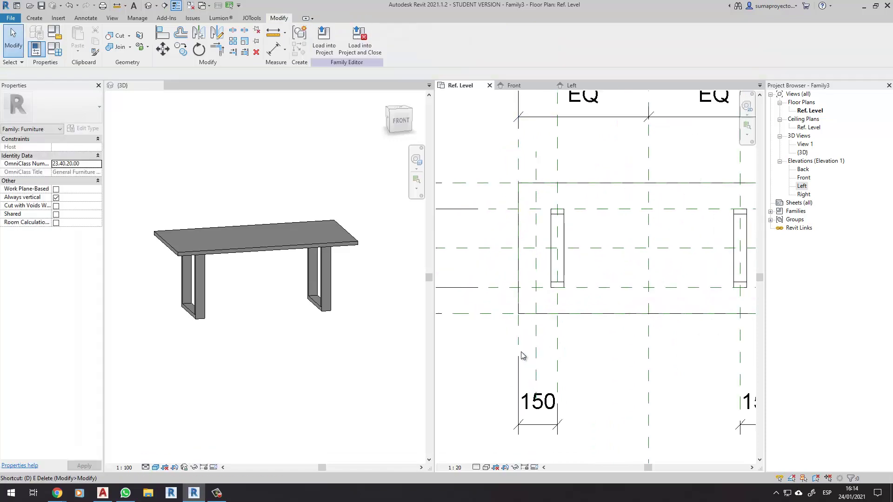
{"action": "key", "text": "i"}
{"action": "left_click", "coordinate": [520, 349]}
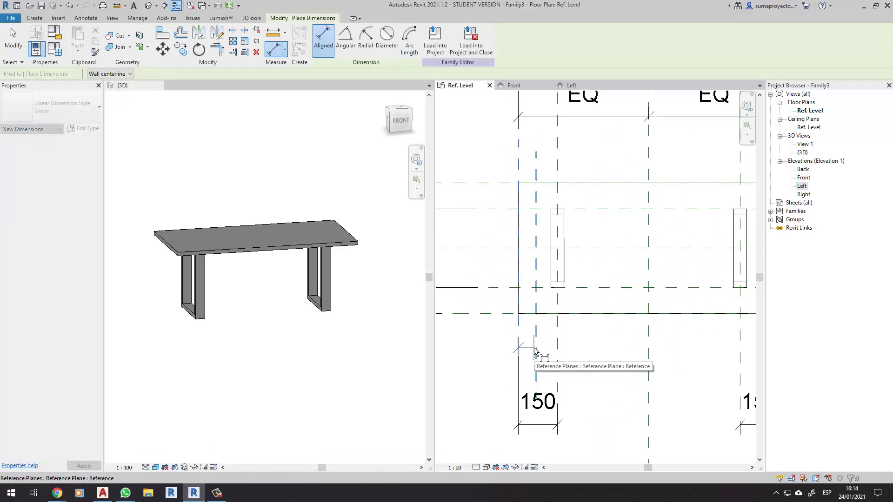
{"action": "left_click", "coordinate": [536, 352]}
{"action": "left_click", "coordinate": [557, 353]}
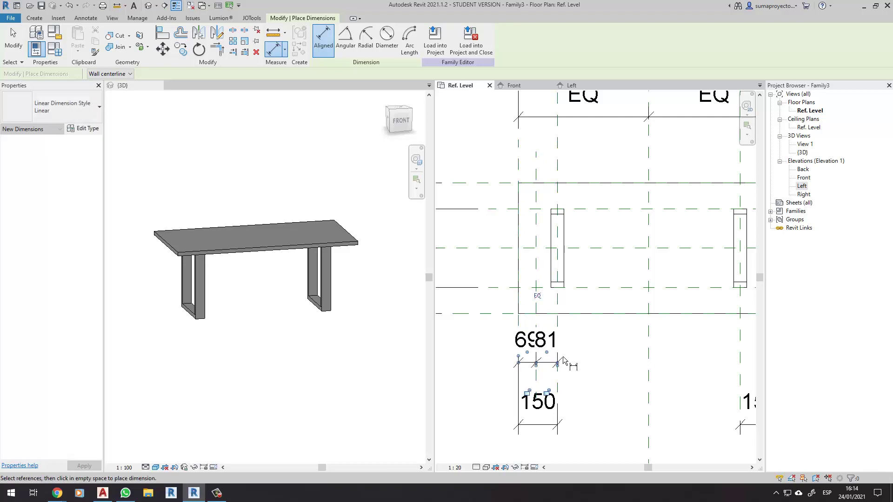
{"action": "left_click", "coordinate": [537, 295]}
{"action": "scroll", "coordinate": [537, 296], "scroll_direction": "down", "scroll_amount": 1}
{"action": "key", "text": "Escape"}
{"action": "key", "text": "Escape"}
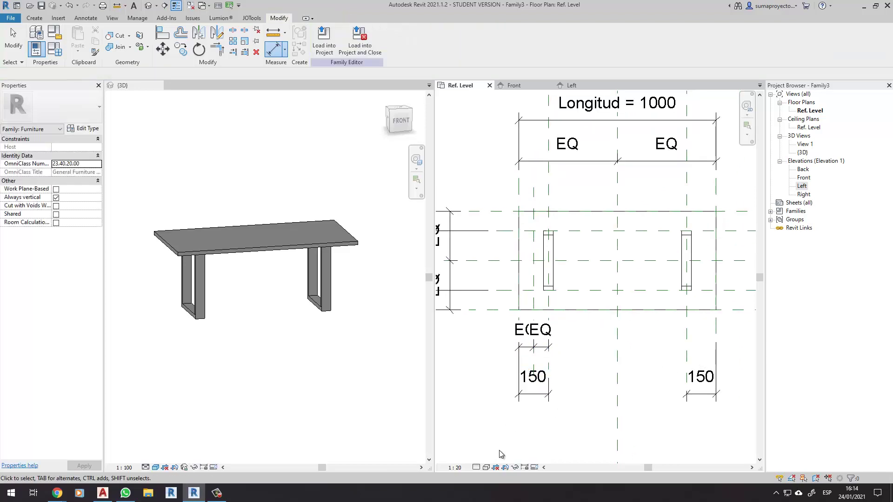
Set the plan view scale to 1:10
{"action": "left_click", "coordinate": [454, 467]}
{"action": "left_click", "coordinate": [472, 365]}
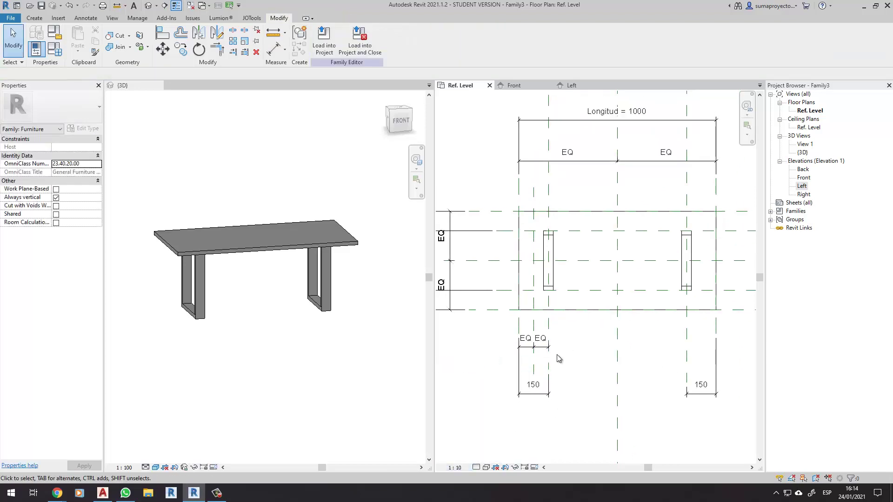
{"action": "scroll", "coordinate": [572, 362], "scroll_direction": "down", "scroll_amount": 1}
{"action": "scroll", "coordinate": [641, 360], "scroll_direction": "up", "scroll_amount": 1}
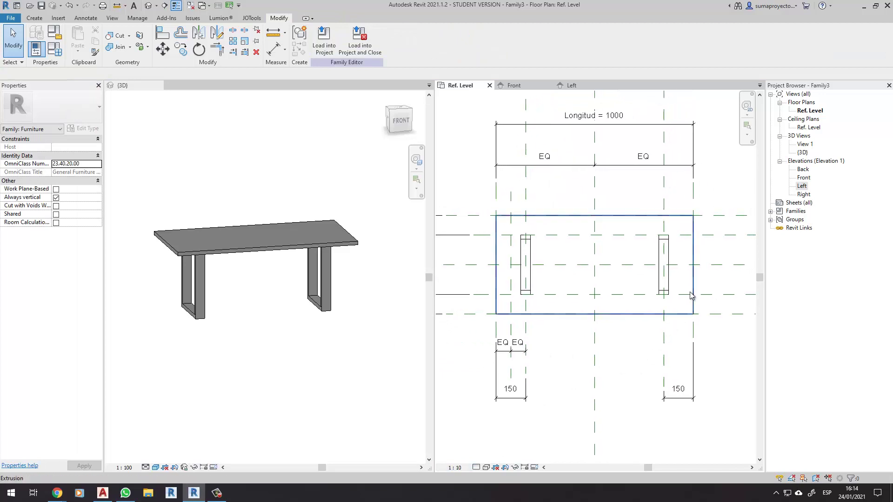
{"action": "middle_click_drag", "start_coordinate": [679, 197], "coordinate": [669, 199]}
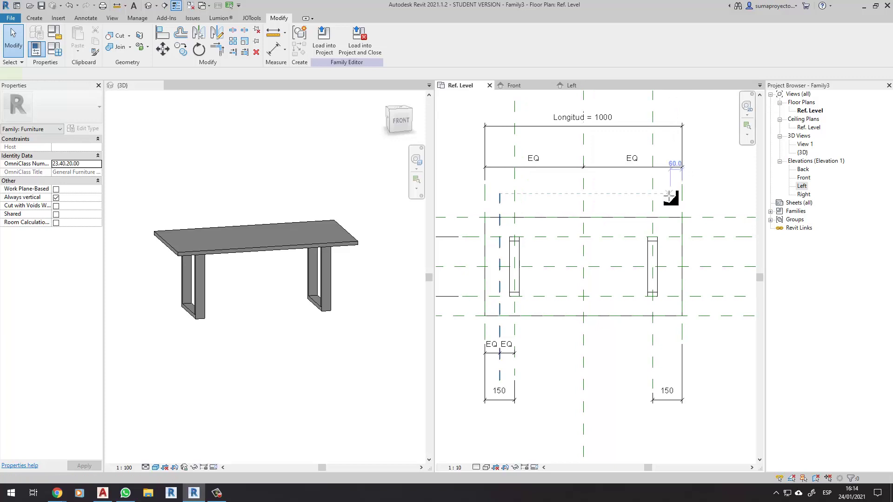
Add an EQ-constrained dimension centring the right leg's middle reference plane
{"action": "left_click", "coordinate": [668, 195]}
{"action": "left_click", "coordinate": [663, 367]}
{"action": "middle_click_drag", "start_coordinate": [663, 367], "coordinate": [659, 364]}
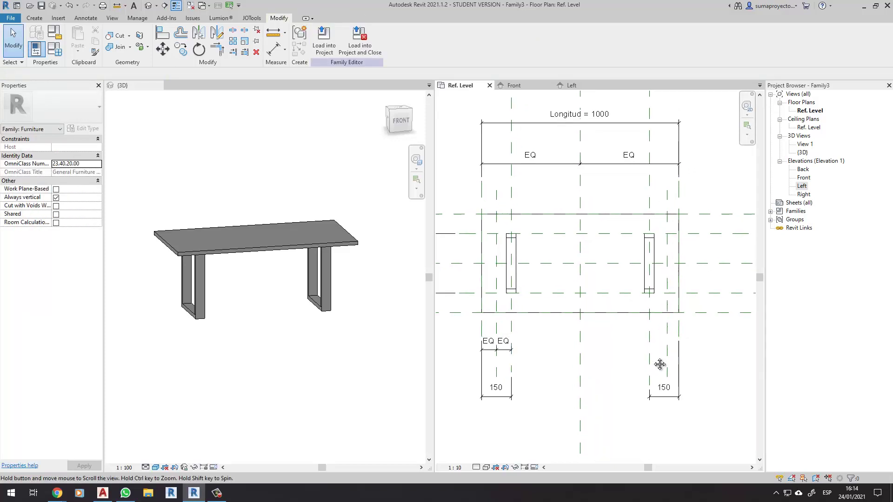
{"action": "key", "text": "d"}
{"action": "key", "text": "i"}
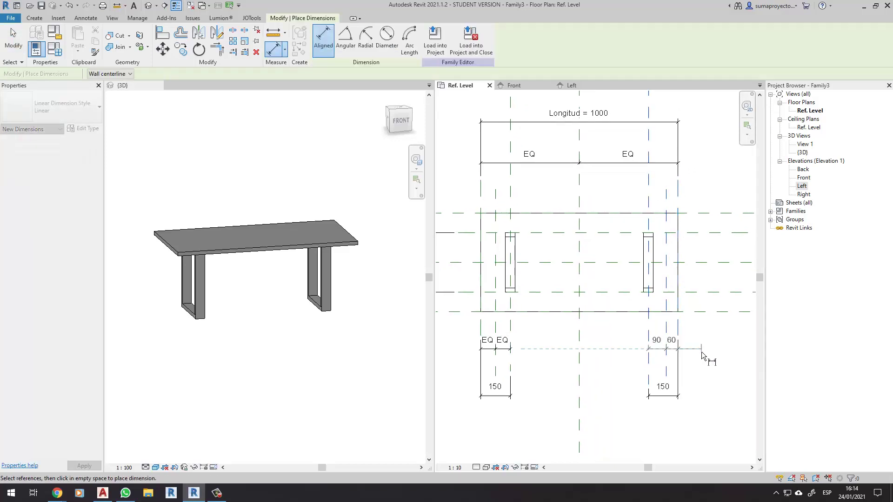
{"action": "left_click", "coordinate": [701, 352]}
{"action": "left_click", "coordinate": [663, 356]}
{"action": "key", "text": "Escape"}
{"action": "key", "text": "Escape"}
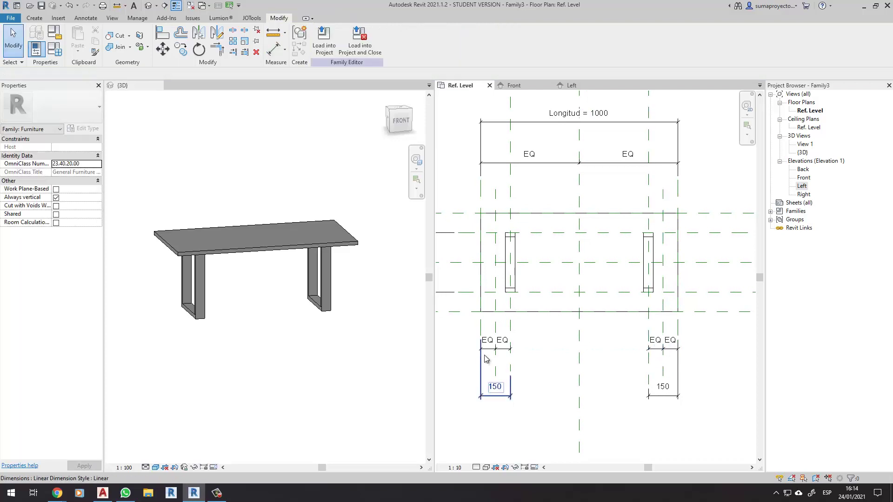
{"action": "middle_click_drag", "start_coordinate": [468, 305], "coordinate": [477, 311]}
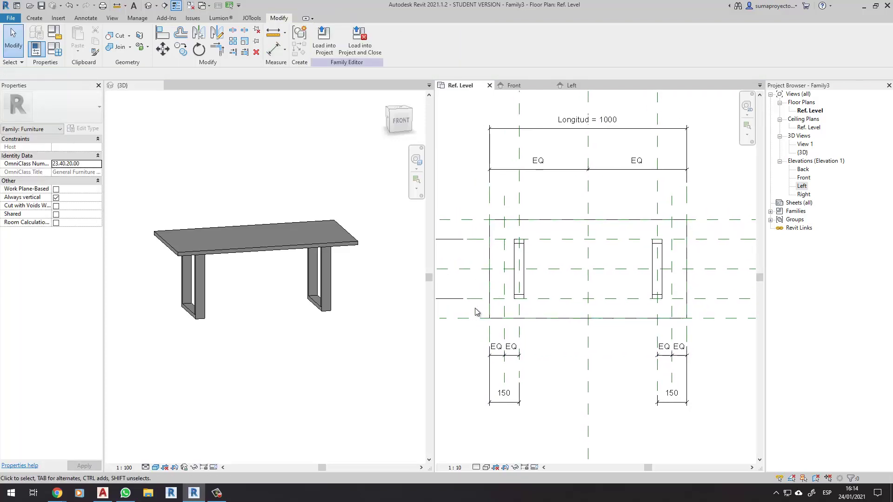
Select the Center (Front/Back) plane, open the Front elevation, and check the reference photo
{"action": "scroll", "coordinate": [544, 279], "scroll_direction": "down", "scroll_amount": 3}
{"action": "left_click", "coordinate": [649, 275]}
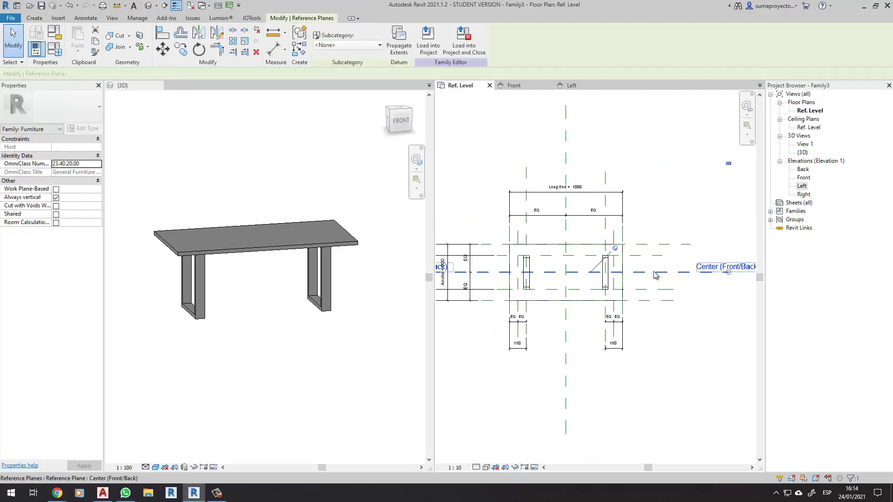
{"action": "mouse_move", "coordinate": [648, 275]}
{"action": "middle_mouse_down"}
{"action": "mouse_move", "coordinate": [655, 290]}
{"action": "mouse_move", "coordinate": [650, 281]}
{"action": "middle_mouse_up"}
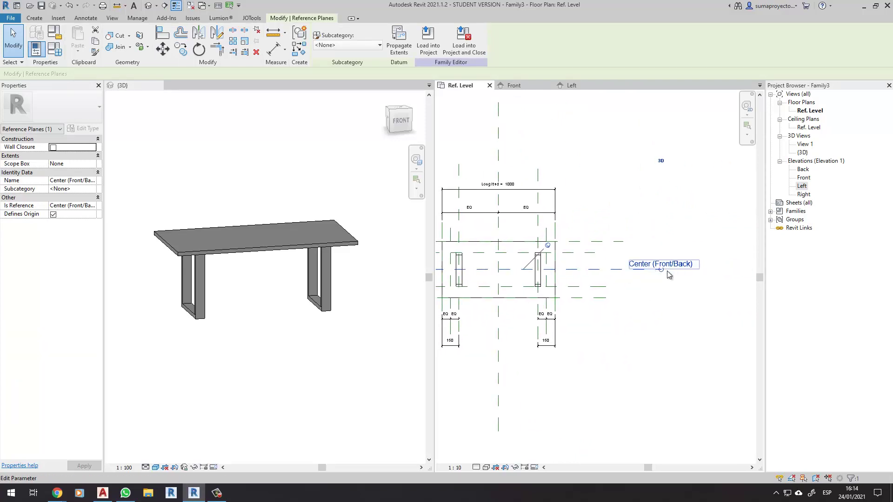
{"action": "double_click", "coordinate": [803, 178]}
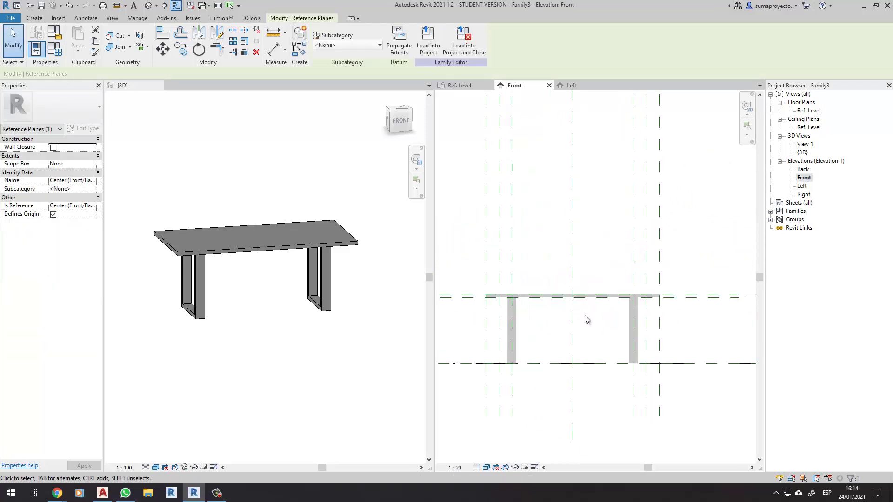
{"action": "left_click_drag", "start_coordinate": [497, 299], "coordinate": [647, 345]}
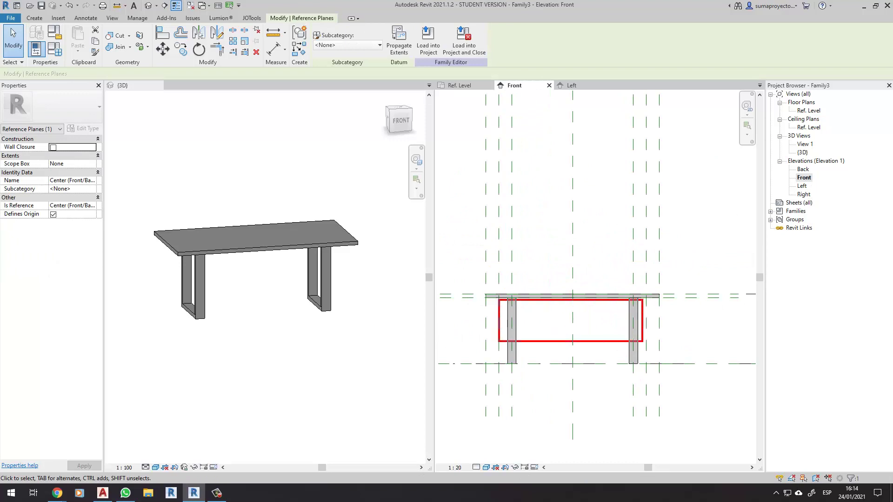
{"action": "key", "text": "alt+Tab"}
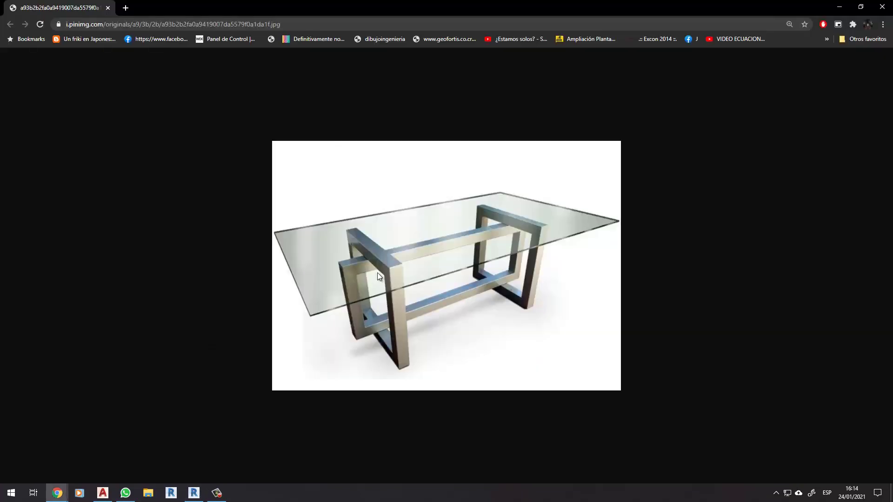
{"action": "left_click", "coordinate": [841, 8]}
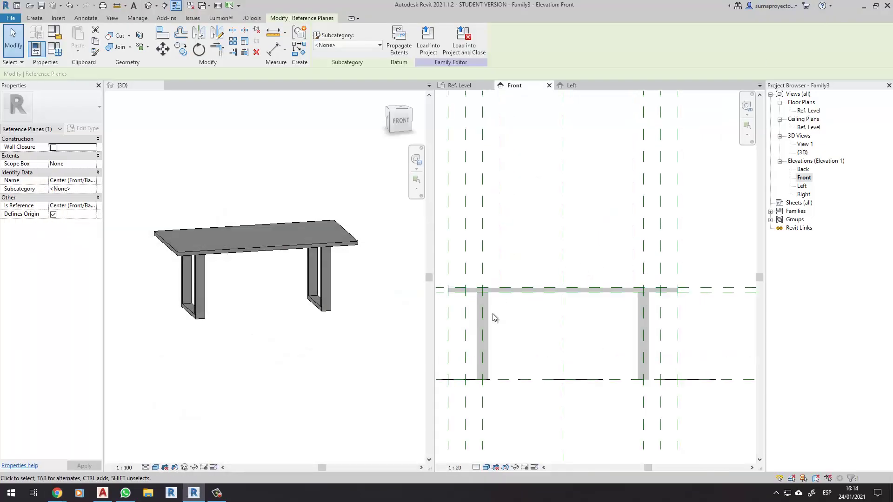
{"action": "left_click", "coordinate": [38, 19]}
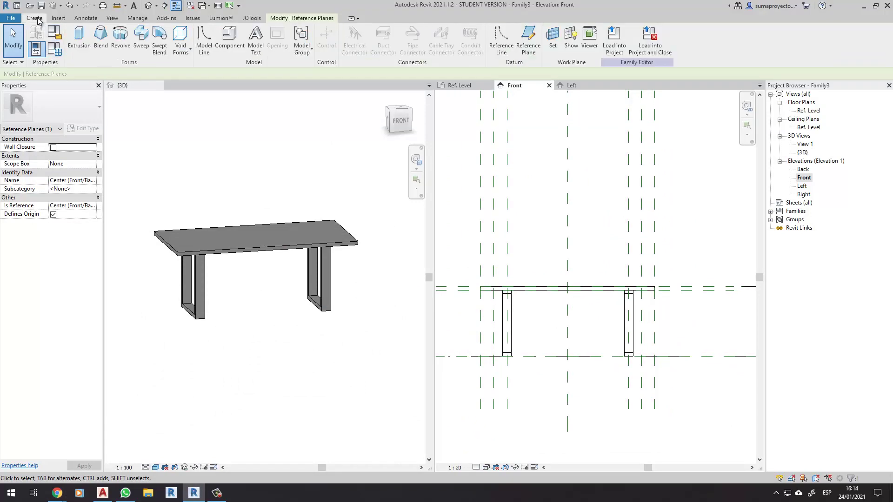
Start a sweep path sketch on the Center (Front/Back) work plane
{"action": "left_click", "coordinate": [140, 37]}
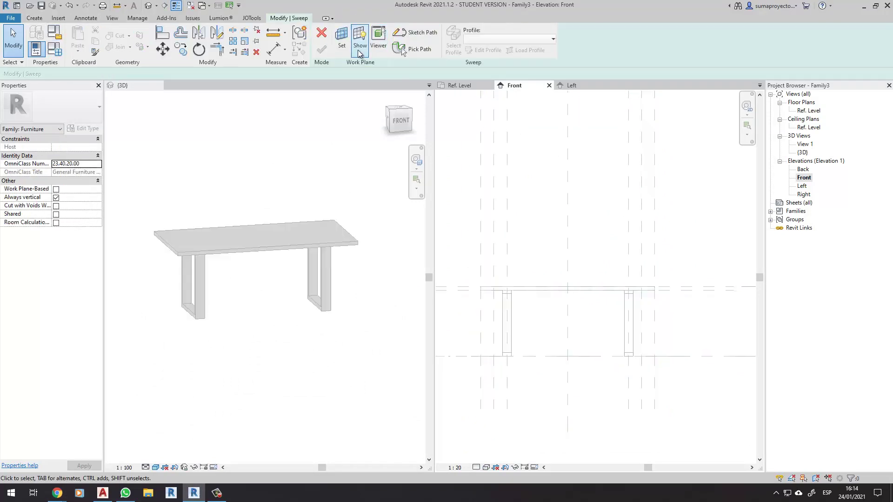
{"action": "left_click", "coordinate": [411, 32]}
{"action": "left_click", "coordinate": [403, 40]}
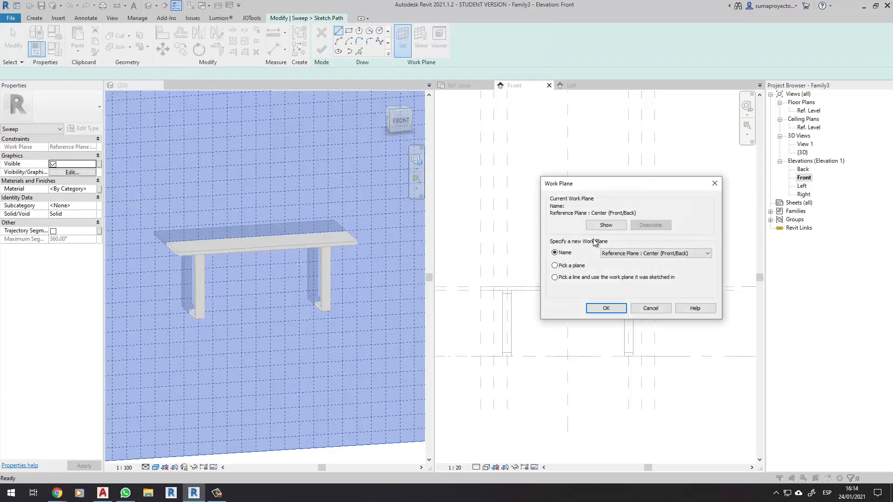
{"action": "left_click", "coordinate": [628, 253]}
{"action": "left_click", "coordinate": [654, 279]}
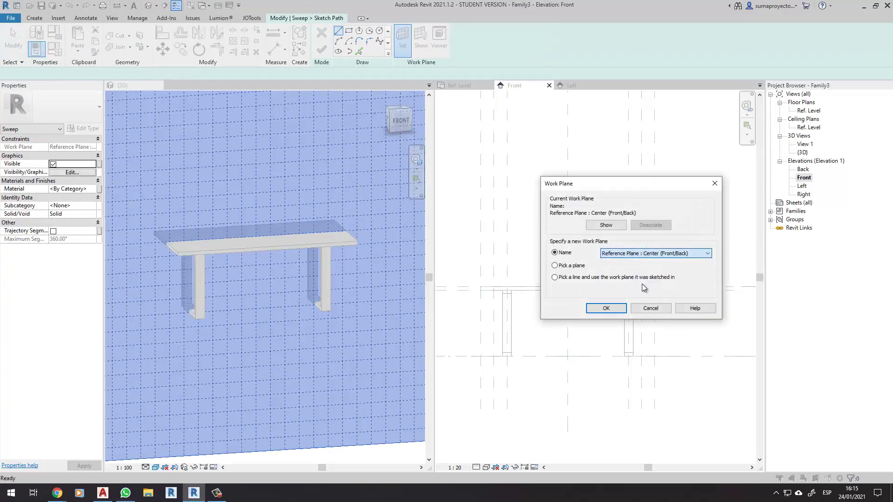
{"action": "left_click", "coordinate": [606, 308]}
Sketch a rectangular path from under the tabletop's left end to the right leg's foot
{"action": "left_click", "coordinate": [349, 31]}
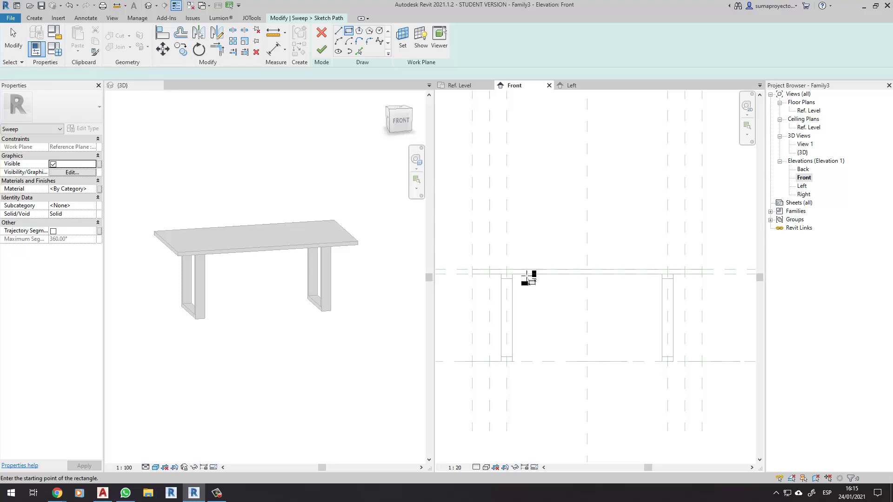
{"action": "left_click", "coordinate": [489, 278]}
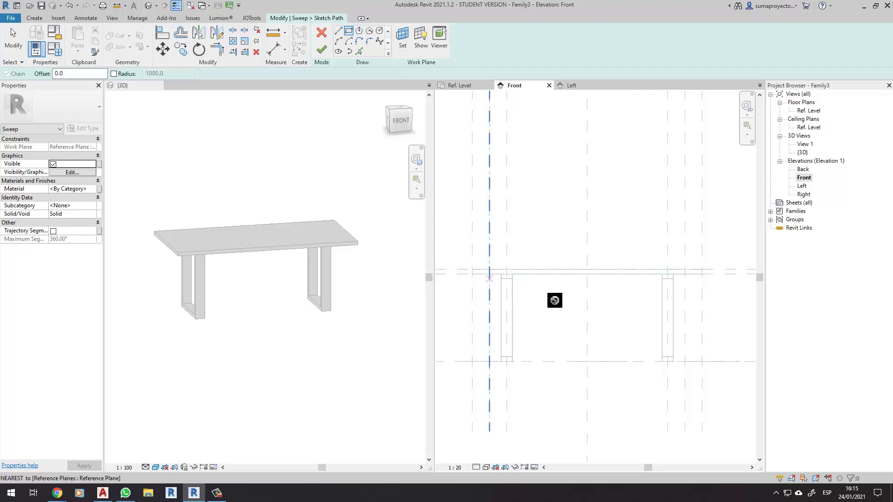
{"action": "left_click", "coordinate": [684, 355]}
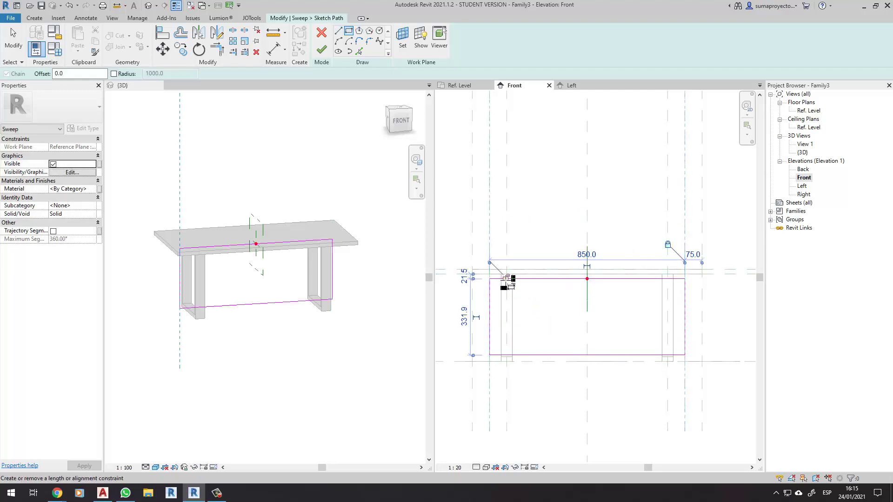
{"action": "key", "text": "Escape"}
{"action": "key", "text": "Escape"}
{"action": "scroll", "coordinate": [502, 285], "scroll_direction": "up", "scroll_amount": 2}
{"action": "scroll", "coordinate": [493, 269], "scroll_direction": "up", "scroll_amount": 2}
{"action": "scroll", "coordinate": [488, 251], "scroll_direction": "up", "scroll_amount": 2}
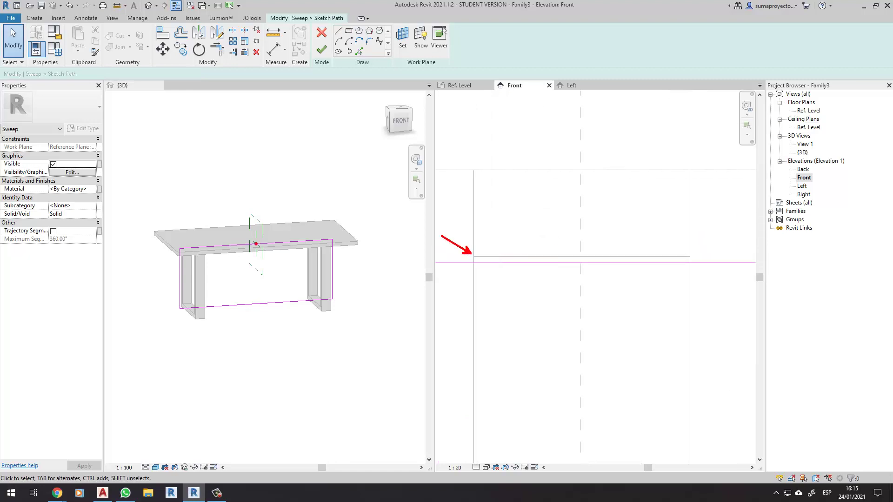
{"action": "key", "text": "alt+Tab"}
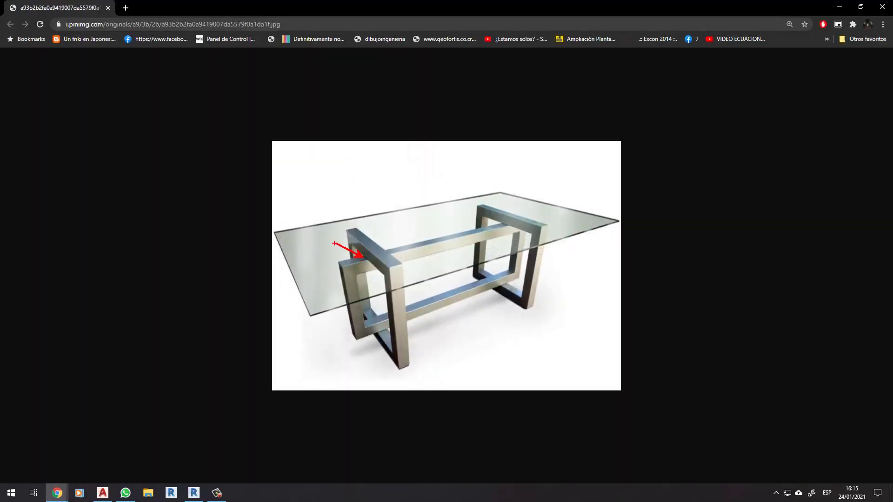
{"action": "key", "text": "alt+Tab"}
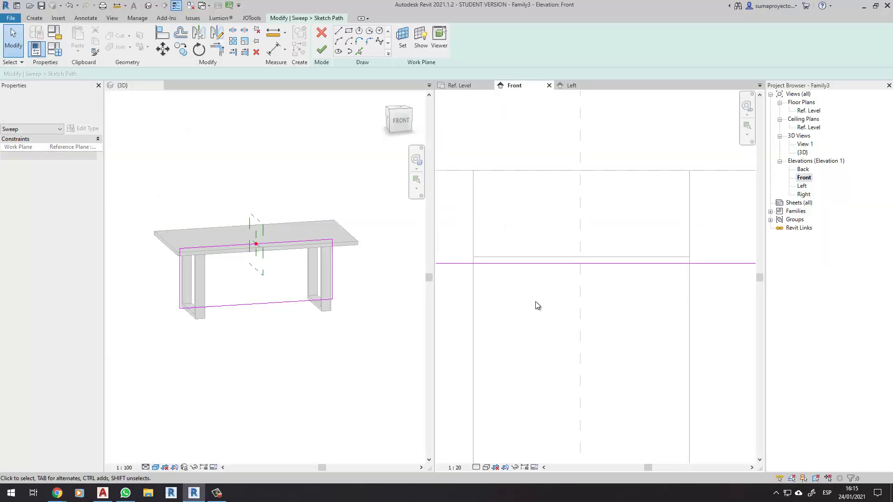
Align the path's top edge under the tabletop and its bottom edge to the lower reference
{"action": "key", "text": "a"}
{"action": "key", "text": "l"}
{"action": "left_click", "coordinate": [530, 262]}
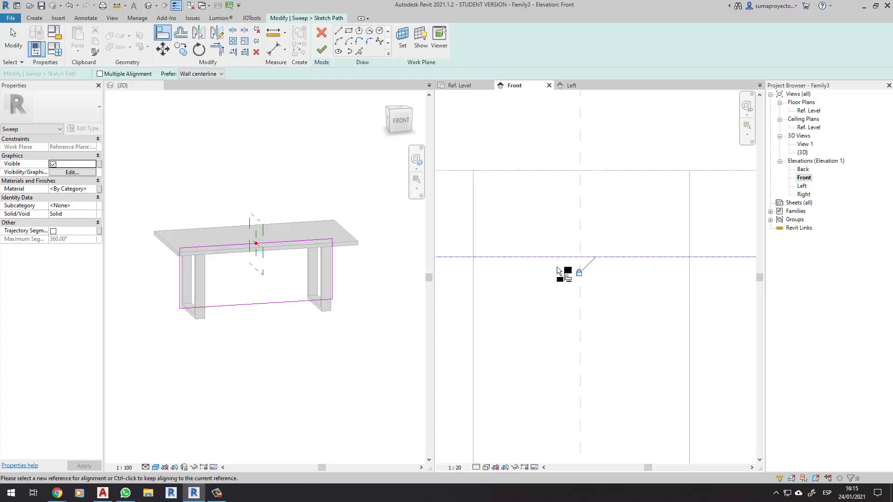
{"action": "scroll", "coordinate": [563, 269], "scroll_direction": "up", "scroll_amount": 2}
{"action": "scroll", "coordinate": [558, 261], "scroll_direction": "up", "scroll_amount": 2}
{"action": "scroll", "coordinate": [514, 378], "scroll_direction": "up", "scroll_amount": 2}
{"action": "left_click", "coordinate": [516, 372]}
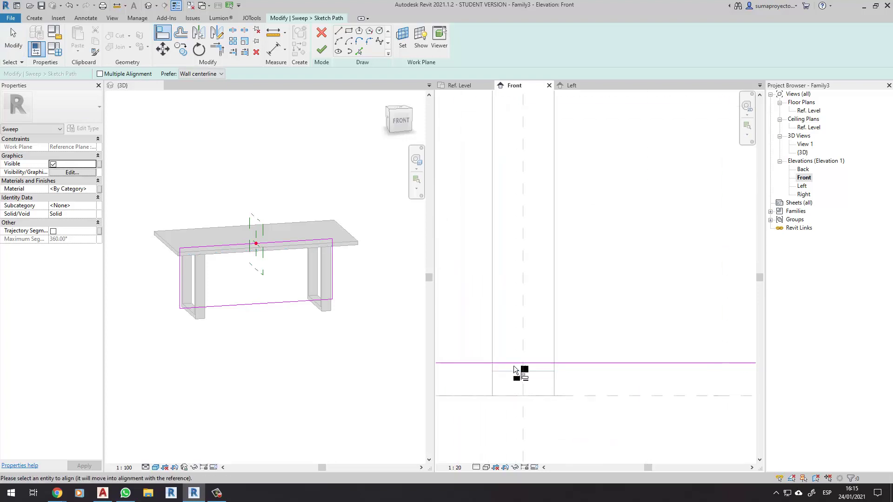
{"action": "key", "text": "Escape"}
{"action": "scroll", "coordinate": [589, 356], "scroll_direction": "down", "scroll_amount": 3}
{"action": "scroll", "coordinate": [513, 311], "scroll_direction": "up", "scroll_amount": 2}
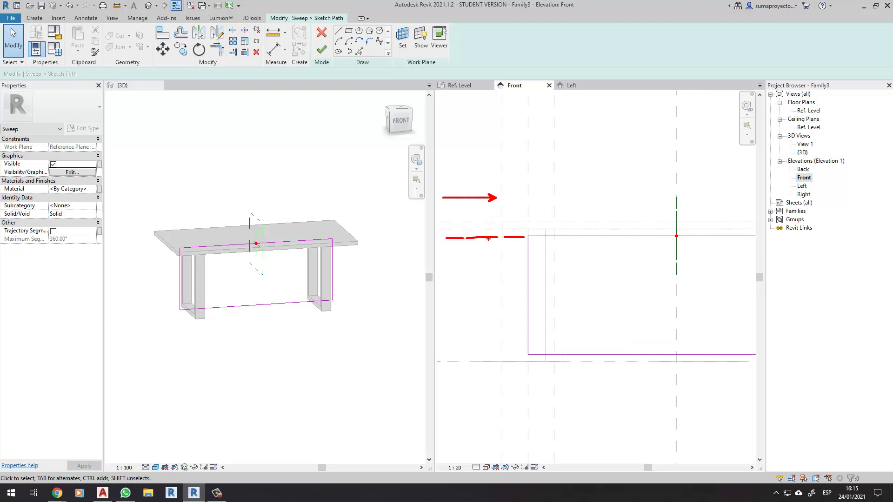
{"action": "scroll", "coordinate": [500, 267], "scroll_direction": "down", "scroll_amount": 2}
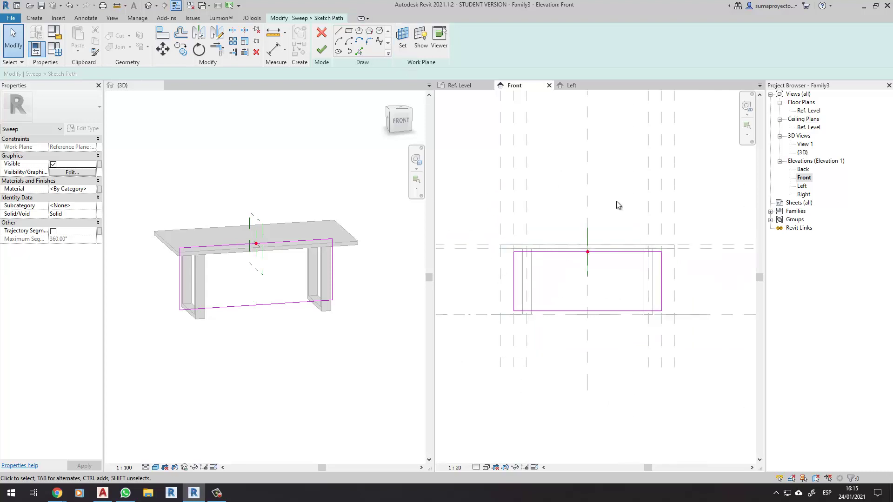
Finish the path and draw a rectangular sweep profile in the Left view
{"action": "left_click", "coordinate": [322, 51]}
{"action": "middle_click_drag", "start_coordinate": [264, 165], "coordinate": [379, 209], "text": "shift"}
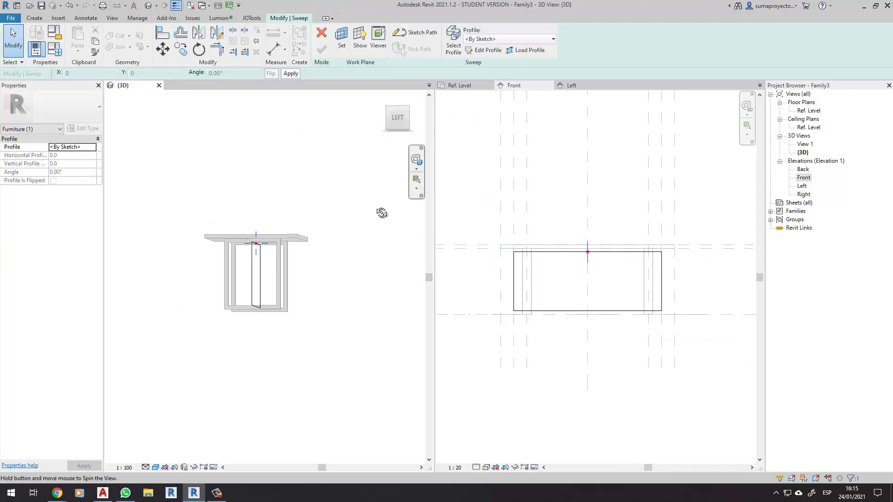
{"action": "left_click", "coordinate": [572, 85]}
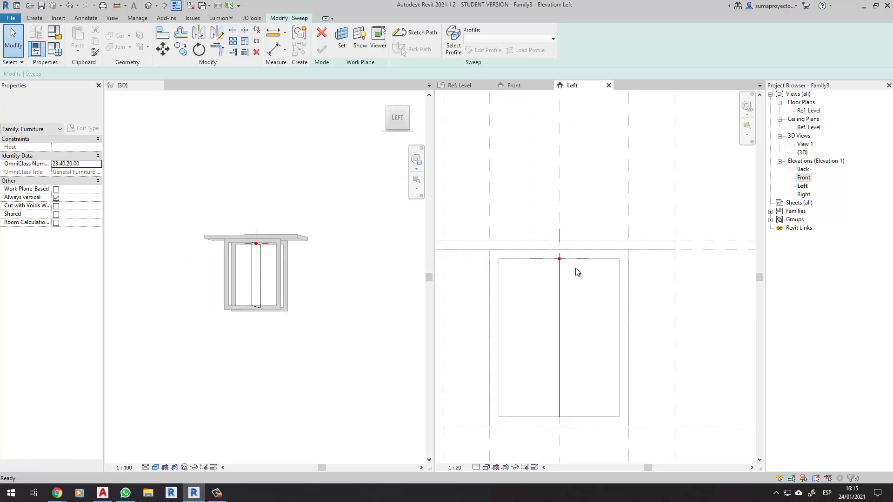
{"action": "left_click", "coordinate": [483, 49]}
{"action": "scroll", "coordinate": [563, 259], "scroll_direction": "up", "scroll_amount": 2}
{"action": "scroll", "coordinate": [577, 246], "scroll_direction": "up", "scroll_amount": 2}
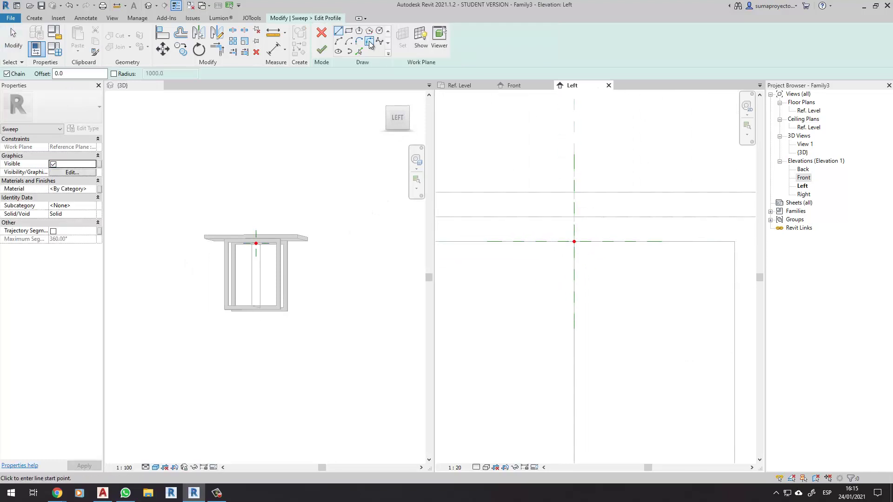
{"action": "left_click", "coordinate": [546, 242]}
{"action": "left_click", "coordinate": [595, 260]}
{"action": "key", "text": "Escape"}
{"action": "key", "text": "Escape"}
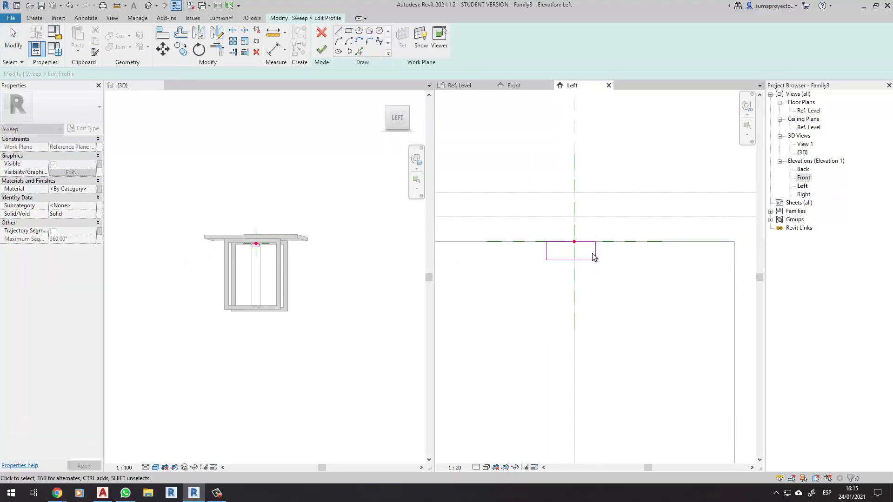
Size the profile to 20 high by 50 wide and finish the sweep
{"action": "left_click", "coordinate": [577, 262]}
{"action": "type", "text": "20"}
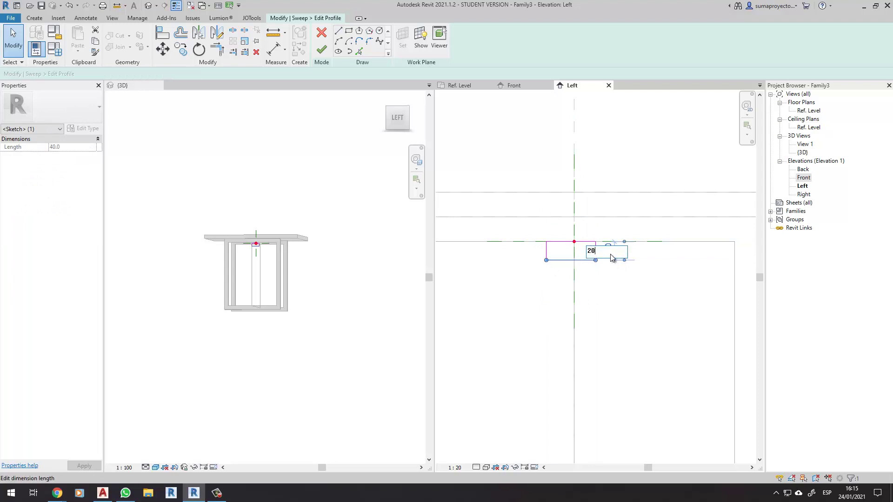
{"action": "key", "text": "Return"}
{"action": "type", "text": "50"}
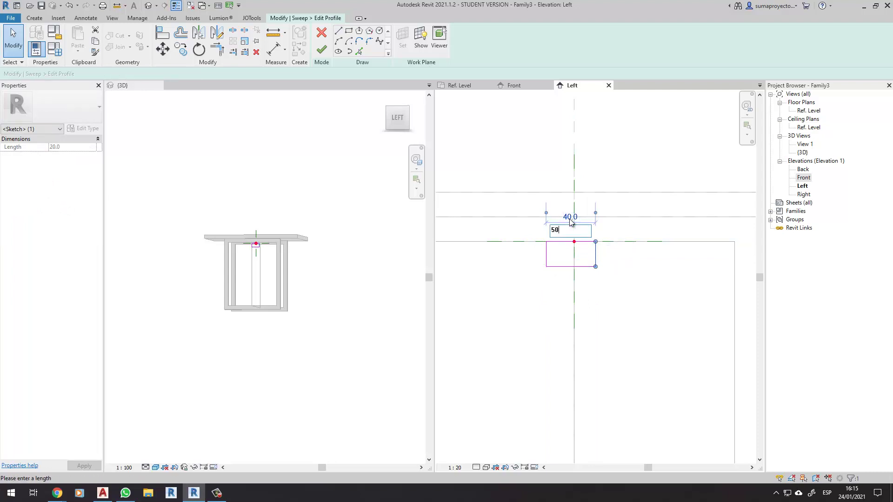
{"action": "key", "text": "Return"}
{"action": "scroll", "coordinate": [561, 267], "scroll_direction": "up", "scroll_amount": 2}
{"action": "key", "text": "Escape"}
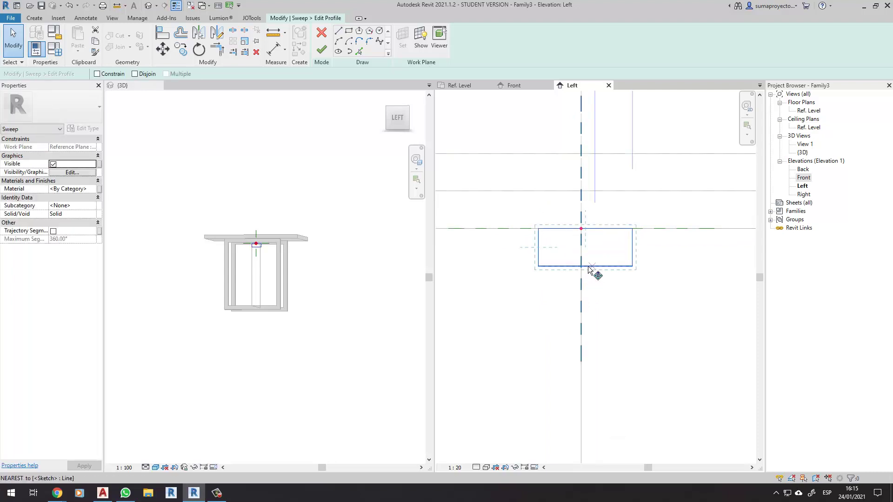
{"action": "key", "text": "Tab"}
{"action": "left_click", "coordinate": [579, 266]}
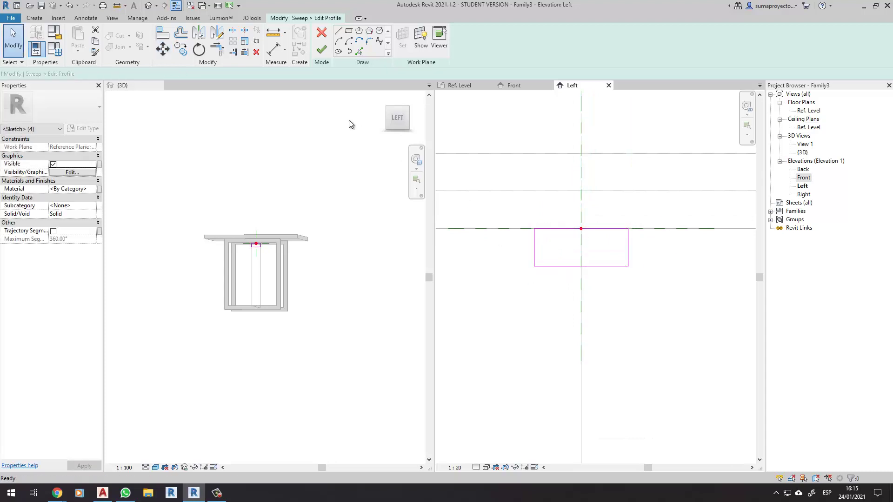
{"action": "left_click", "coordinate": [322, 49]}
Orbit the new frame, compare it with the glass-top table photo, and face the view straight front
{"action": "mouse_move", "coordinate": [293, 181]}
{"action": "middle_mouse_down", "text": "shift"}
{"action": "mouse_move", "coordinate": [295, 208]}
{"action": "mouse_move", "coordinate": [174, 209]}
{"action": "middle_mouse_up", "text": "shift"}
{"action": "key", "text": "Escape"}
{"action": "mouse_move", "coordinate": [227, 193]}
{"action": "middle_mouse_down", "text": "shift"}
{"action": "mouse_move", "coordinate": [159, 159]}
{"action": "mouse_move", "coordinate": [251, 172]}
{"action": "mouse_move", "coordinate": [290, 244]}
{"action": "mouse_move", "coordinate": [235, 225]}
{"action": "mouse_move", "coordinate": [231, 199]}
{"action": "middle_mouse_up", "text": "shift"}
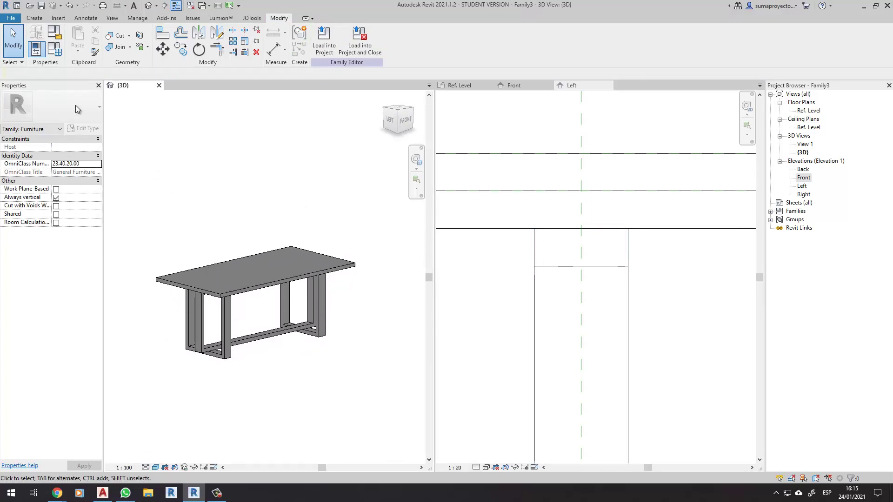
{"action": "scroll", "coordinate": [541, 245], "scroll_direction": "down", "scroll_amount": 2}
{"action": "scroll", "coordinate": [503, 247], "scroll_direction": "down", "scroll_amount": 1}
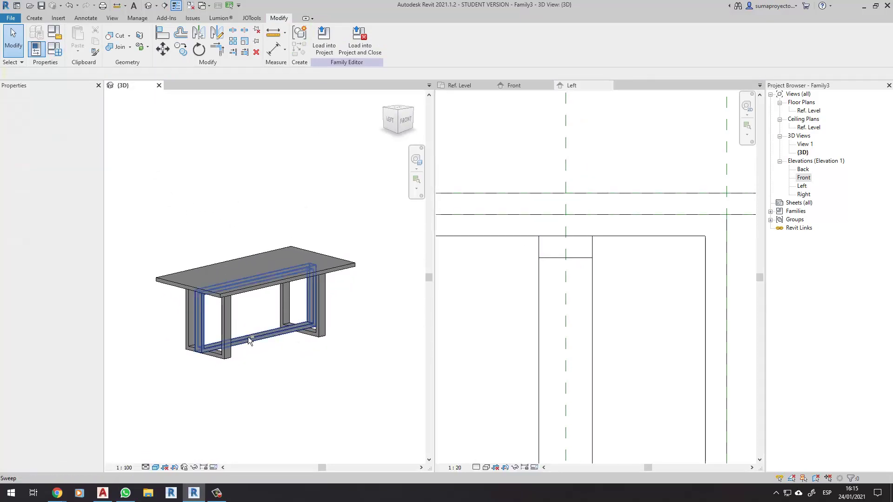
{"action": "middle_click_drag", "start_coordinate": [260, 307], "coordinate": [241, 319], "text": "shift"}
{"action": "key", "text": "alt+Tab"}
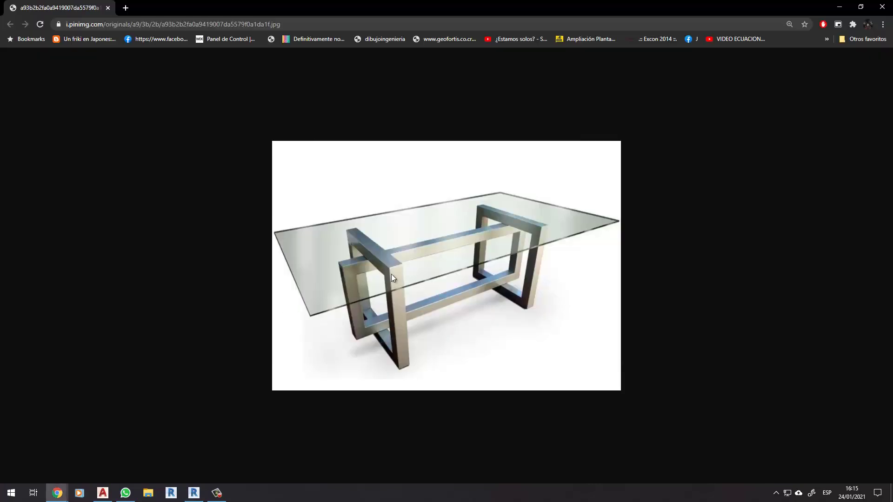
{"action": "key", "text": "alt+Tab"}
{"action": "scroll", "coordinate": [160, 267], "scroll_direction": "up", "scroll_amount": 2}
{"action": "mouse_move", "coordinate": [160, 266]}
{"action": "middle_mouse_down", "text": "shift"}
{"action": "mouse_move", "coordinate": [169, 295]}
{"action": "mouse_move", "coordinate": [189, 274]}
{"action": "middle_mouse_up", "text": "shift"}
{"action": "left_click", "coordinate": [169, 295]}
Change the left end frame's profile dimension to 50 and finish the sweep
{"action": "double_click", "coordinate": [194, 267]}
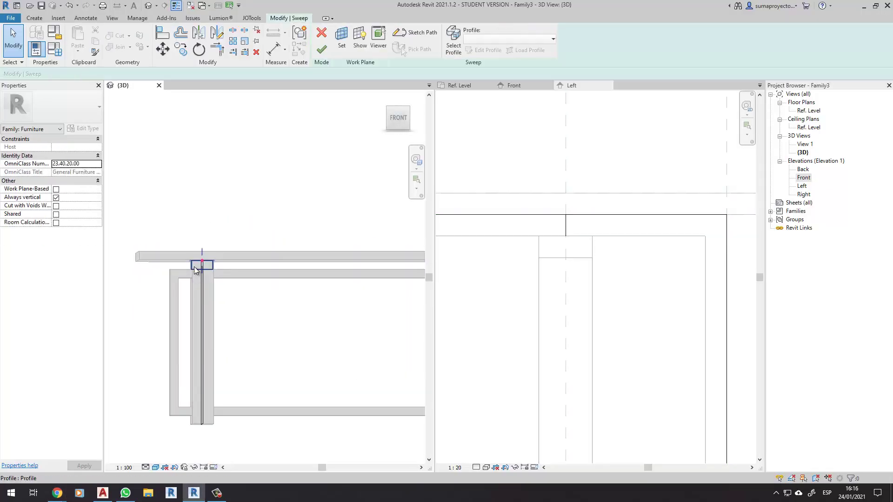
{"action": "scroll", "coordinate": [196, 268], "scroll_direction": "up", "scroll_amount": 5}
{"action": "left_click", "coordinate": [195, 277]}
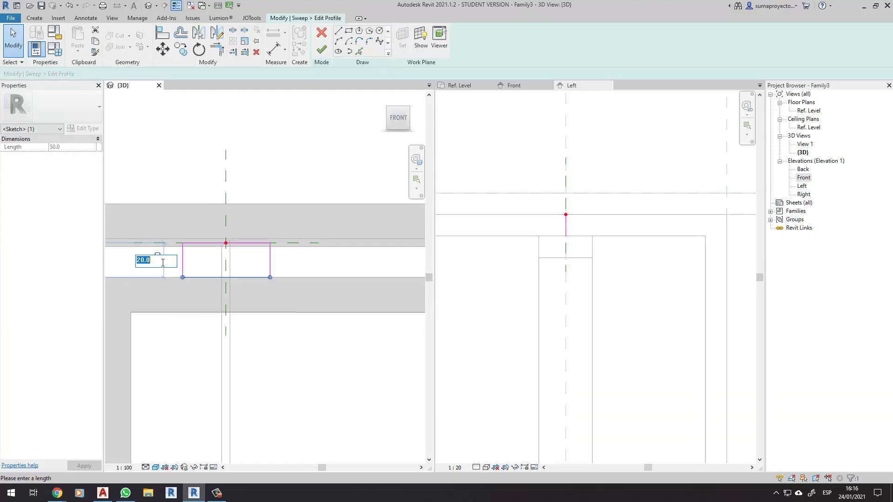
{"action": "type", "text": "50"}
{"action": "key", "text": "Return"}
{"action": "key", "text": "Escape"}
{"action": "scroll", "coordinate": [205, 200], "scroll_direction": "down", "scroll_amount": 3}
{"action": "scroll", "coordinate": [233, 220], "scroll_direction": "down", "scroll_amount": 2}
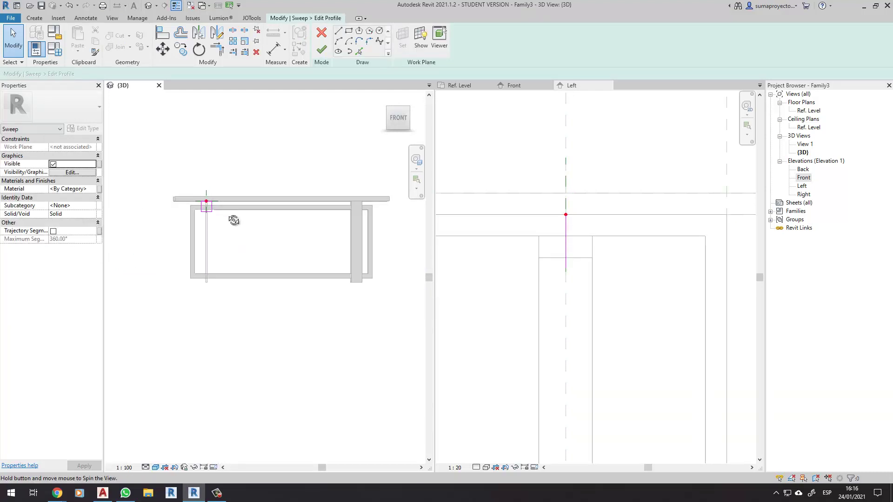
{"action": "left_click", "coordinate": [321, 54]}
{"action": "left_click", "coordinate": [319, 55]}
{"action": "left_click", "coordinate": [290, 155]}
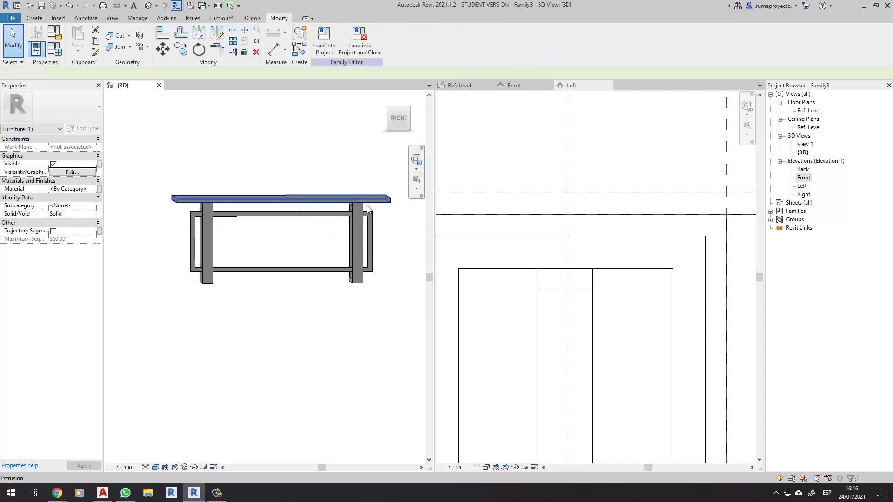
{"action": "scroll", "coordinate": [362, 206], "scroll_direction": "up", "scroll_amount": 5}
Set the right leg frame's profile to 50, then orbit the legs and compare with the photo
{"action": "double_click", "coordinate": [329, 206]}
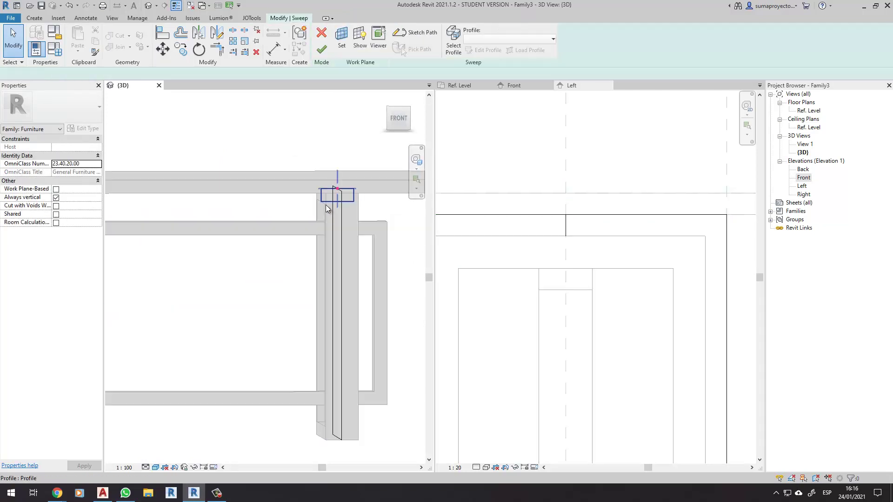
{"action": "double_click", "coordinate": [327, 206]}
{"action": "left_click", "coordinate": [320, 198]}
{"action": "key", "text": "Return"}
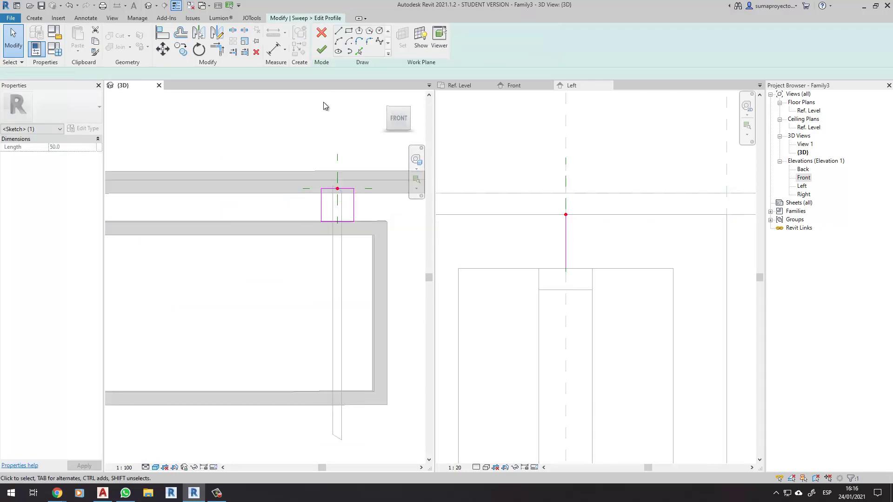
{"action": "left_click", "coordinate": [321, 51]}
{"action": "left_click", "coordinate": [267, 155]}
{"action": "scroll", "coordinate": [273, 335], "scroll_direction": "down", "scroll_amount": 3}
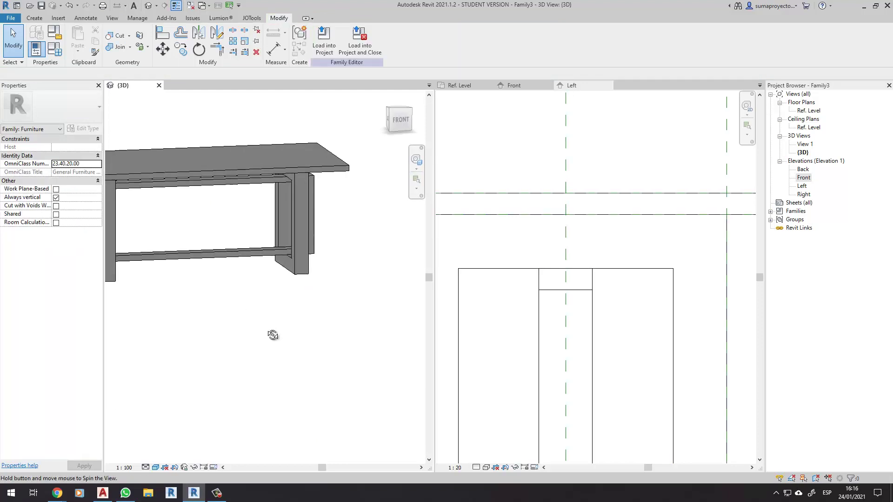
{"action": "middle_click_drag", "start_coordinate": [273, 335], "coordinate": [285, 324], "text": "shift"}
{"action": "scroll", "coordinate": [293, 360], "scroll_direction": "down", "scroll_amount": 3}
{"action": "mouse_move", "coordinate": [268, 292]}
{"action": "middle_mouse_down", "text": "shift"}
{"action": "mouse_move", "coordinate": [241, 355]}
{"action": "mouse_move", "coordinate": [164, 307]}
{"action": "mouse_move", "coordinate": [265, 386]}
{"action": "middle_mouse_up", "text": "shift"}
{"action": "key", "text": "alt+Tab"}
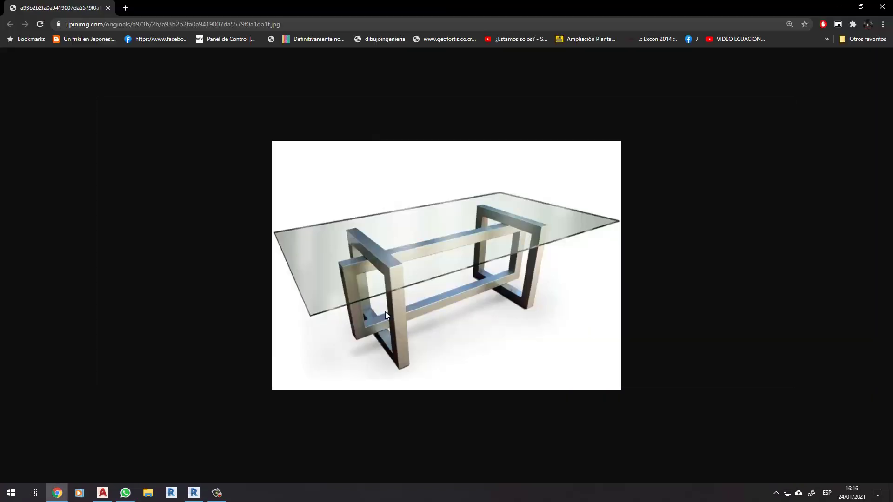
{"action": "key", "text": "alt+Tab"}
{"action": "mouse_move", "coordinate": [342, 315]}
{"action": "middle_mouse_down", "text": "shift"}
{"action": "mouse_move", "coordinate": [255, 304]}
{"action": "mouse_move", "coordinate": [277, 330]}
{"action": "middle_mouse_up", "text": "shift"}
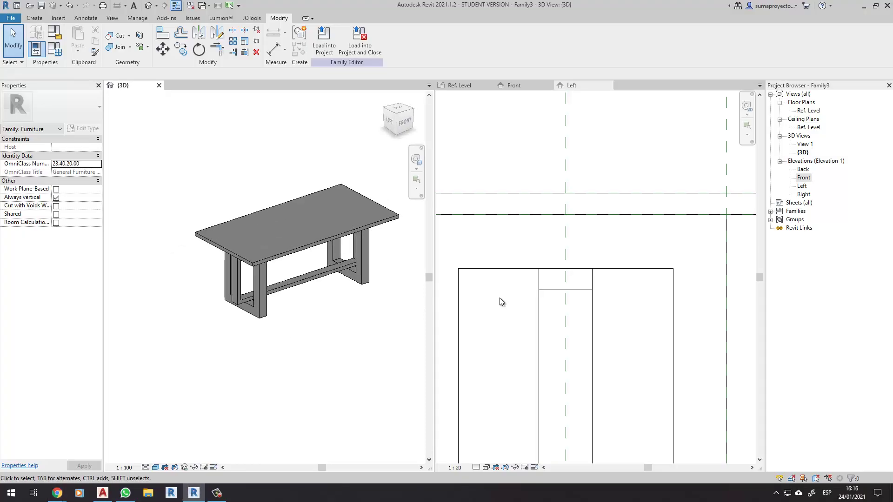
Orbit to a near-front view and open the long frame sweep for editing
{"action": "scroll", "coordinate": [501, 301], "scroll_direction": "down", "scroll_amount": 3}
{"action": "scroll", "coordinate": [530, 315], "scroll_direction": "down", "scroll_amount": 3}
{"action": "scroll", "coordinate": [274, 284], "scroll_direction": "up", "scroll_amount": 3}
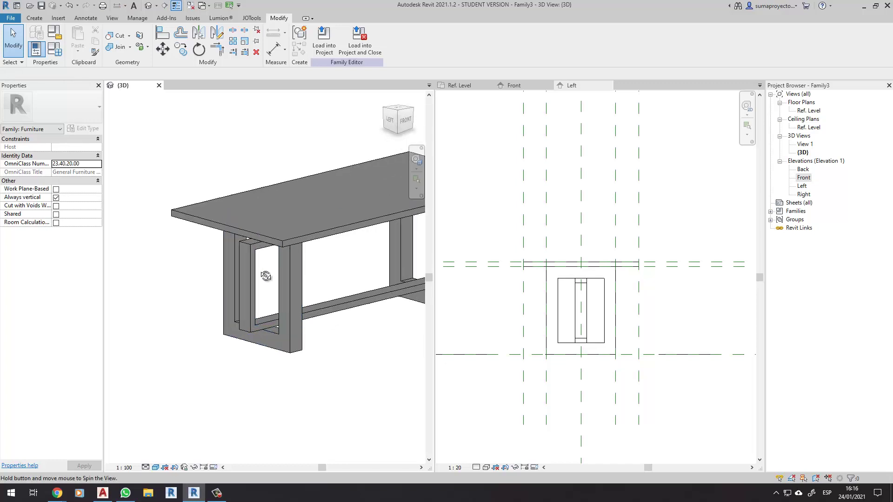
{"action": "scroll", "coordinate": [186, 291], "scroll_direction": "down", "scroll_amount": 2}
{"action": "mouse_move", "coordinate": [265, 276]}
{"action": "middle_mouse_down", "text": "shift"}
{"action": "mouse_move", "coordinate": [186, 291]}
{"action": "mouse_move", "coordinate": [272, 261]}
{"action": "middle_mouse_up", "text": "shift"}
{"action": "scroll", "coordinate": [172, 250], "scroll_direction": "up", "scroll_amount": 5}
{"action": "double_click", "coordinate": [171, 251]}
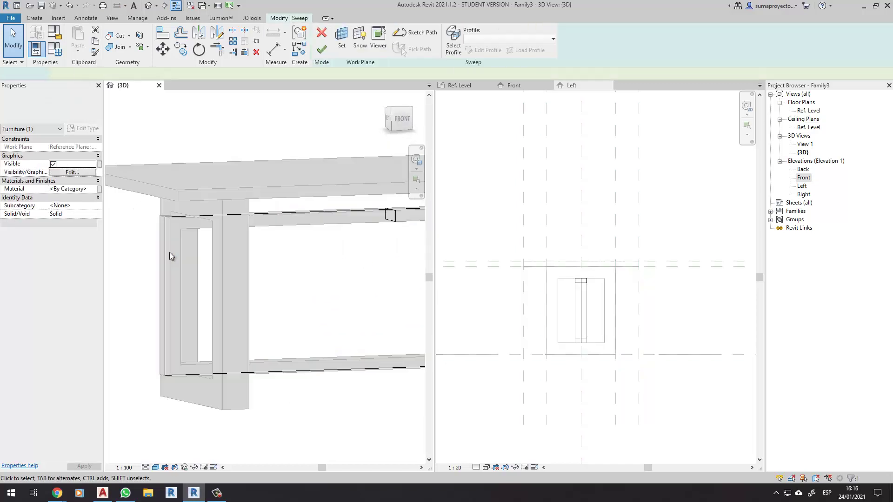
{"action": "scroll", "coordinate": [169, 252], "scroll_direction": "down", "scroll_amount": 3}
{"action": "middle_click_drag", "start_coordinate": [169, 252], "coordinate": [219, 233], "text": "shift"}
Drag the long frame profile's bottom line down to deepen it and finish the sweep
{"action": "left_click", "coordinate": [453, 45]}
{"action": "left_click", "coordinate": [483, 50]}
{"action": "left_click", "coordinate": [210, 237]}
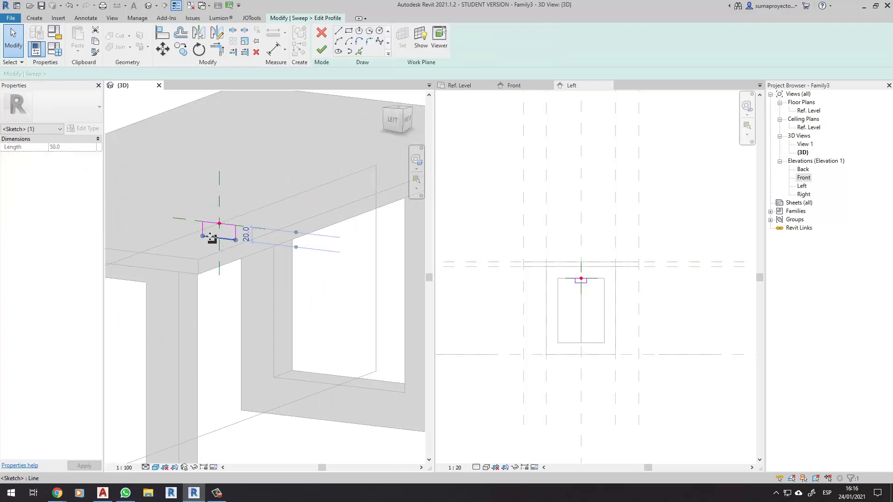
{"action": "left_click_drag", "start_coordinate": [211, 237], "coordinate": [211, 260]}
{"action": "left_click", "coordinate": [320, 50]}
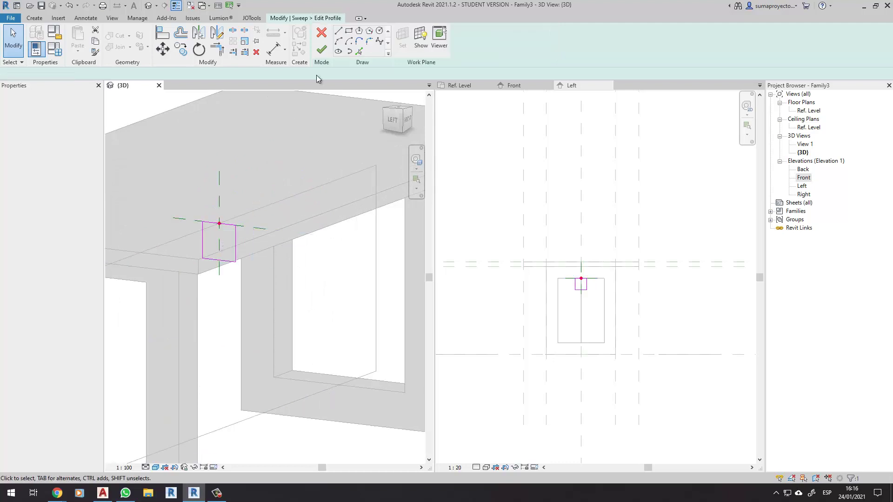
{"action": "left_click", "coordinate": [321, 49]}
{"action": "scroll", "coordinate": [302, 283], "scroll_direction": "down", "scroll_amount": 5}
{"action": "mouse_move", "coordinate": [303, 284]}
{"action": "middle_mouse_down", "text": "shift"}
{"action": "mouse_move", "coordinate": [174, 363]}
{"action": "mouse_move", "coordinate": [261, 325]}
{"action": "middle_mouse_up", "text": "shift"}
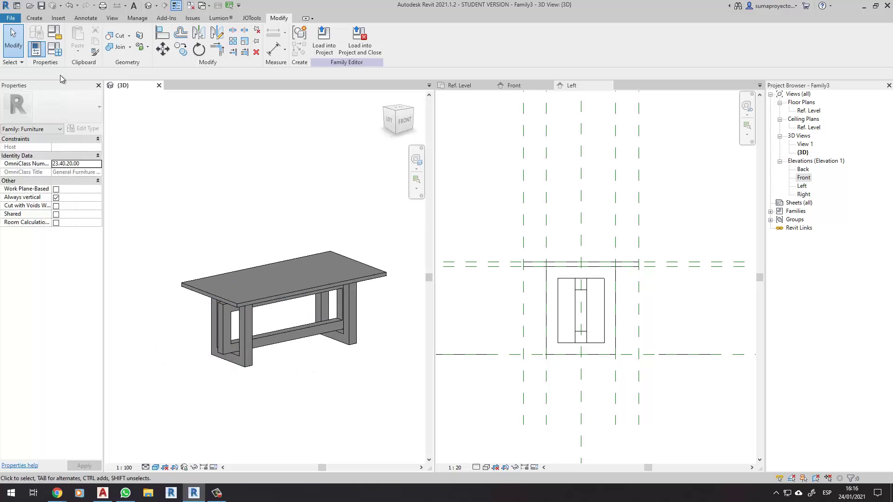
Set the table's Ancho to 600 in Family Types and view it from the side
{"action": "left_click", "coordinate": [54, 49]}
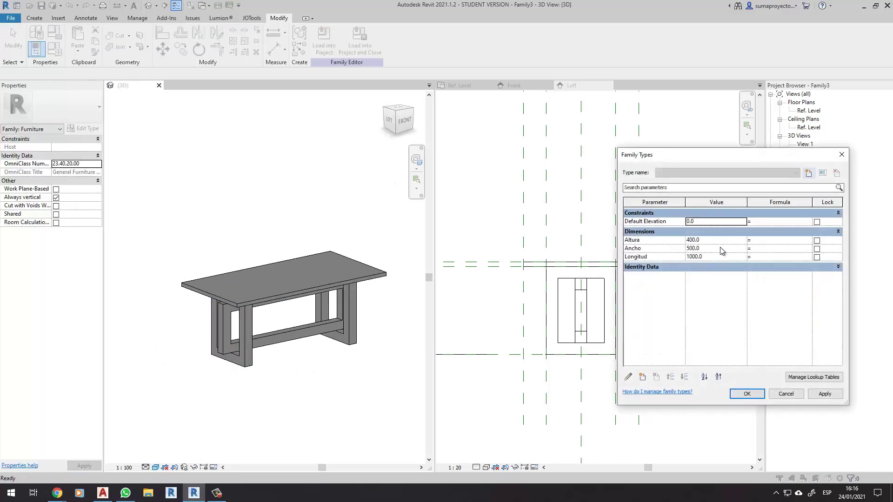
{"action": "type", "text": "0"}
{"action": "key", "text": "Return"}
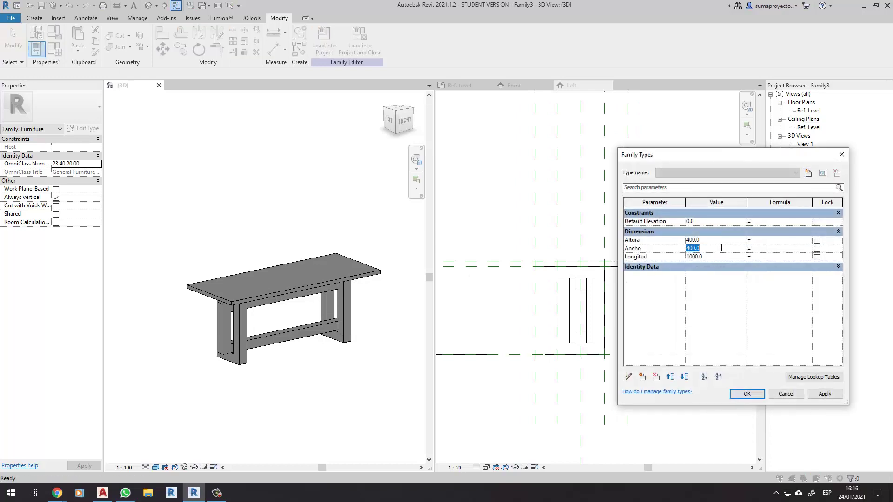
{"action": "type", "text": "0"}
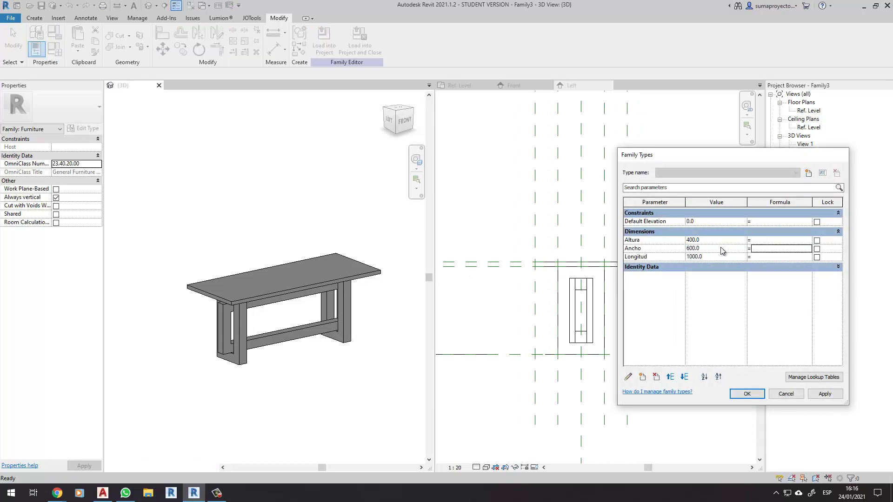
{"action": "key", "text": "Return"}
{"action": "mouse_move", "coordinate": [239, 249]}
{"action": "middle_mouse_down", "text": "shift"}
{"action": "mouse_move", "coordinate": [185, 241]}
{"action": "mouse_move", "coordinate": [278, 214]}
{"action": "mouse_move", "coordinate": [205, 247]}
{"action": "mouse_move", "coordinate": [186, 239]}
{"action": "middle_mouse_up", "text": "shift"}
Flex Longitud to 1500 and orbit around the longer table
{"action": "left_click", "coordinate": [59, 56]}
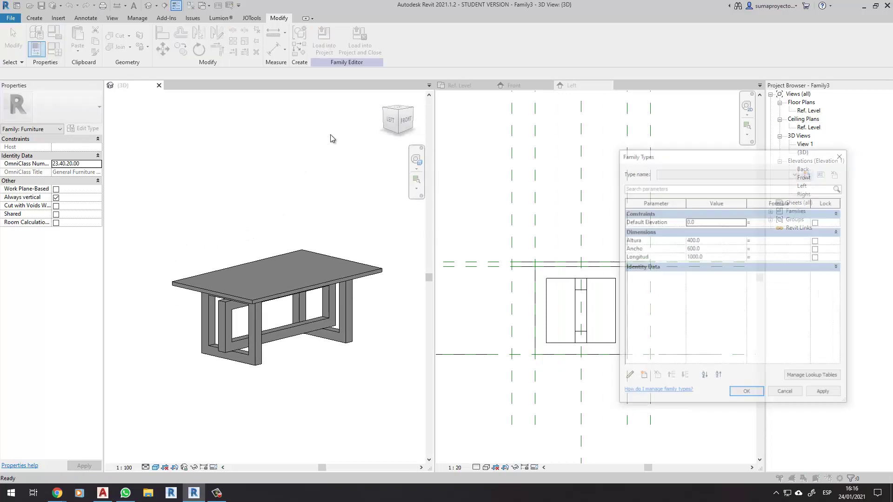
{"action": "left_click", "coordinate": [720, 258]}
{"action": "type", "text": "1500"}
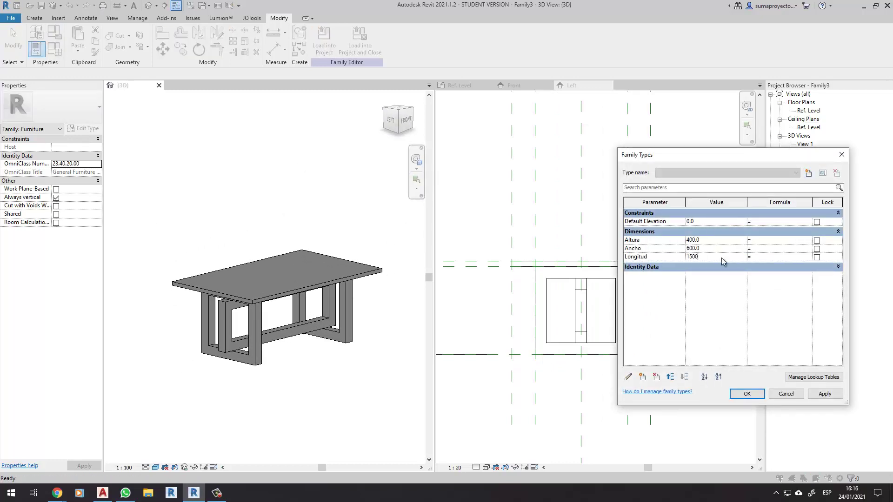
{"action": "key", "text": "Return"}
{"action": "mouse_move", "coordinate": [339, 230]}
{"action": "middle_mouse_down", "text": "shift"}
{"action": "mouse_move", "coordinate": [261, 222]}
{"action": "mouse_move", "coordinate": [153, 187]}
{"action": "mouse_move", "coordinate": [218, 200]}
{"action": "middle_mouse_up", "text": "shift"}
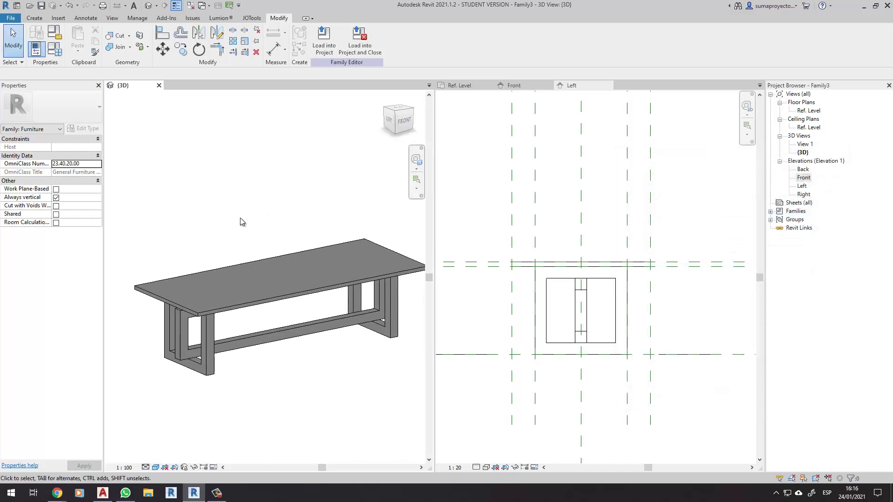
Reset Longitud to 1000, then switch to the glass-table reference image in Chrome
{"action": "left_click", "coordinate": [54, 48]}
{"action": "left_click", "coordinate": [726, 258]}
{"action": "type", "text": "1000"}
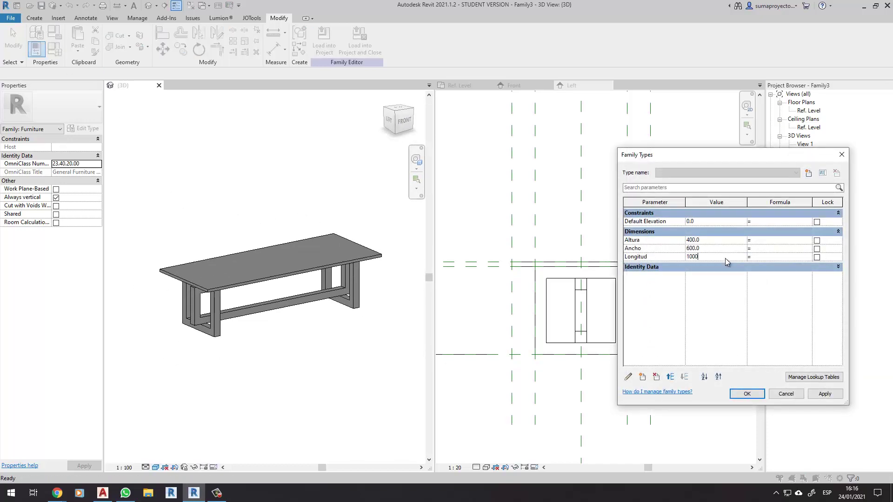
{"action": "key", "text": "Return"}
{"action": "mouse_move", "coordinate": [251, 225]}
{"action": "middle_mouse_down", "text": "shift"}
{"action": "mouse_move", "coordinate": [259, 210]}
{"action": "mouse_move", "coordinate": [219, 165]}
{"action": "mouse_move", "coordinate": [272, 222]}
{"action": "middle_mouse_up", "text": "shift"}
{"action": "key", "text": "alt+Tab"}
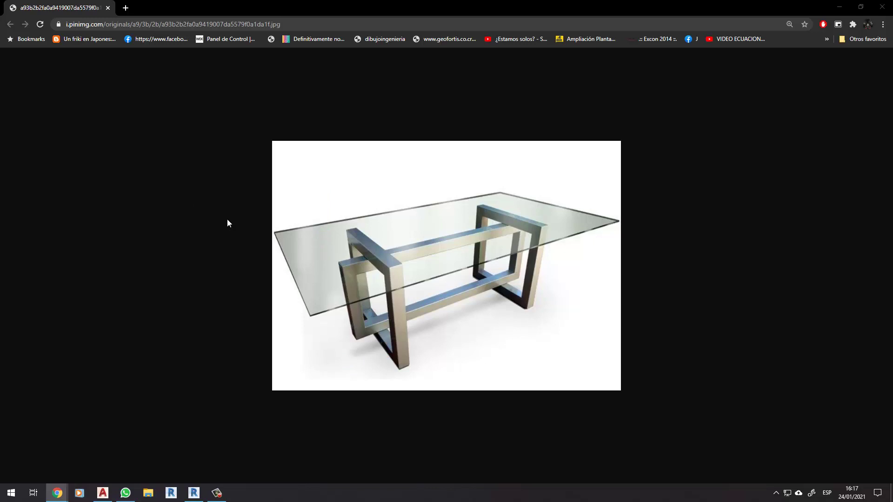
Return from the reference image to Revit and orbit the table family's 3D view
{"action": "key", "text": "alt+Tab"}
{"action": "mouse_move", "coordinate": [235, 224]}
{"action": "middle_mouse_down", "text": "shift"}
{"action": "mouse_move", "coordinate": [180, 225]}
{"action": "mouse_move", "coordinate": [209, 239]}
{"action": "mouse_move", "coordinate": [283, 194]}
{"action": "mouse_move", "coordinate": [381, 225]}
{"action": "mouse_move", "coordinate": [180, 236]}
{"action": "mouse_move", "coordinate": [130, 215]}
{"action": "mouse_move", "coordinate": [199, 183]}
{"action": "mouse_move", "coordinate": [239, 265]}
{"action": "middle_mouse_up", "text": "shift"}
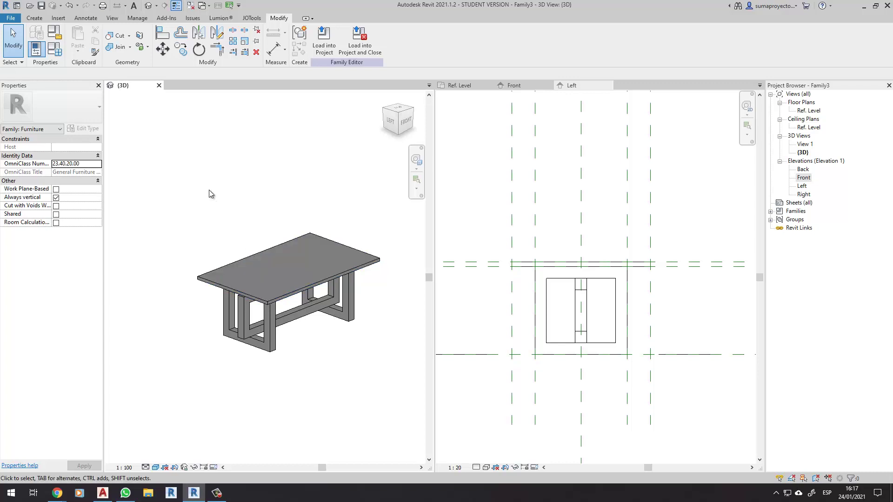
Zoom and tilt the 3D view, then select the tabletop extrusion
{"action": "scroll", "coordinate": [229, 249], "scroll_direction": "up", "scroll_amount": 3}
{"action": "scroll", "coordinate": [186, 266], "scroll_direction": "down", "scroll_amount": 3}
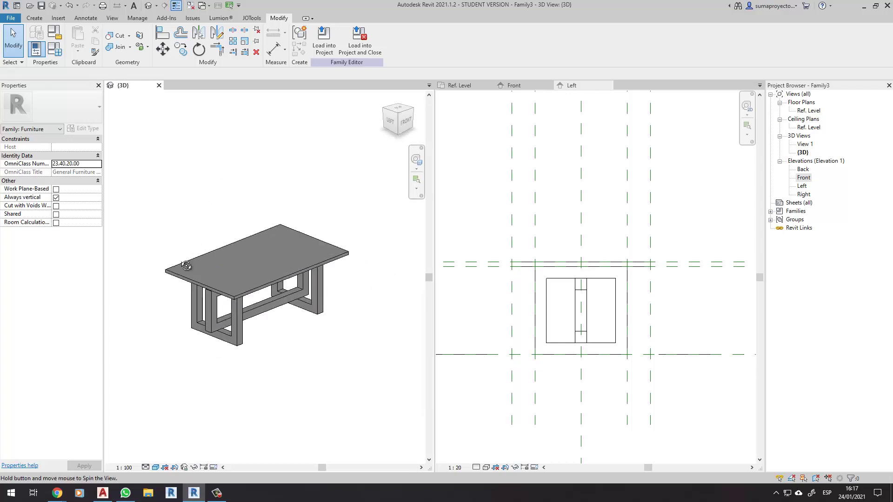
{"action": "middle_click_drag", "start_coordinate": [186, 265], "coordinate": [194, 246], "text": "shift"}
{"action": "scroll", "coordinate": [194, 245], "scroll_direction": "up", "scroll_amount": 2}
{"action": "left_click", "coordinate": [180, 272]}
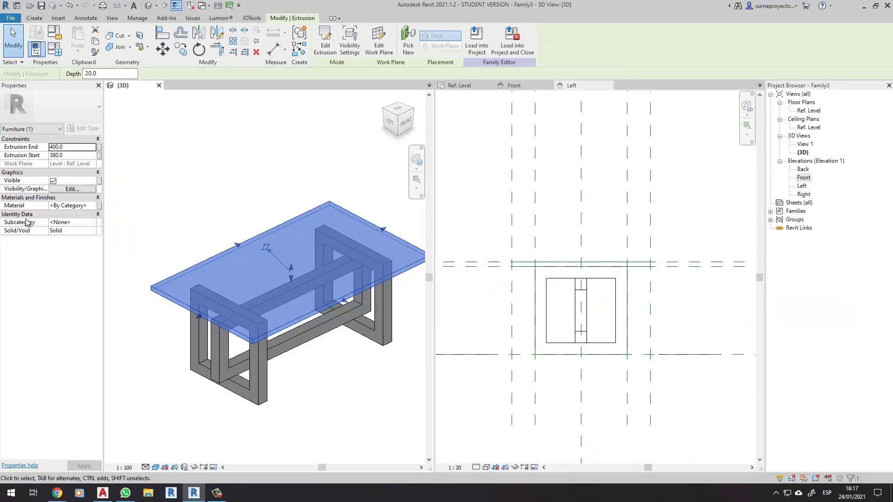
Assign the Glass material to the tabletop extrusion and inspect the translucent top
{"action": "left_click", "coordinate": [93, 206]}
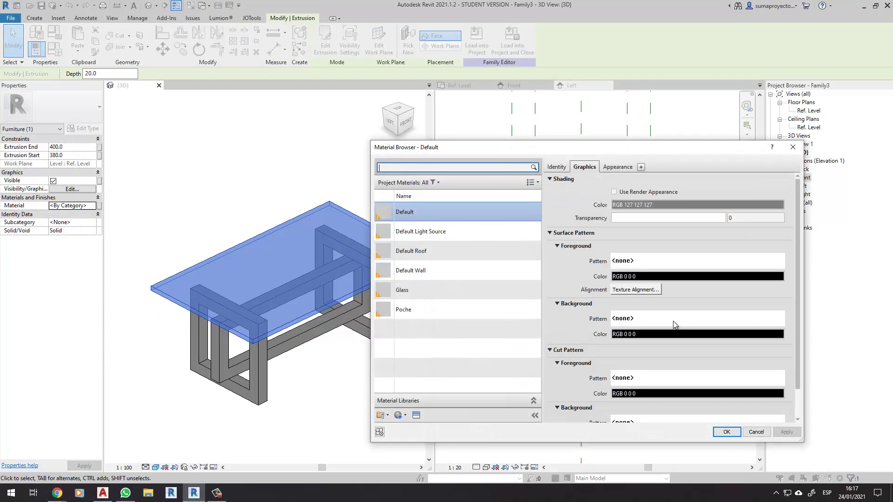
{"action": "left_click", "coordinate": [481, 289]}
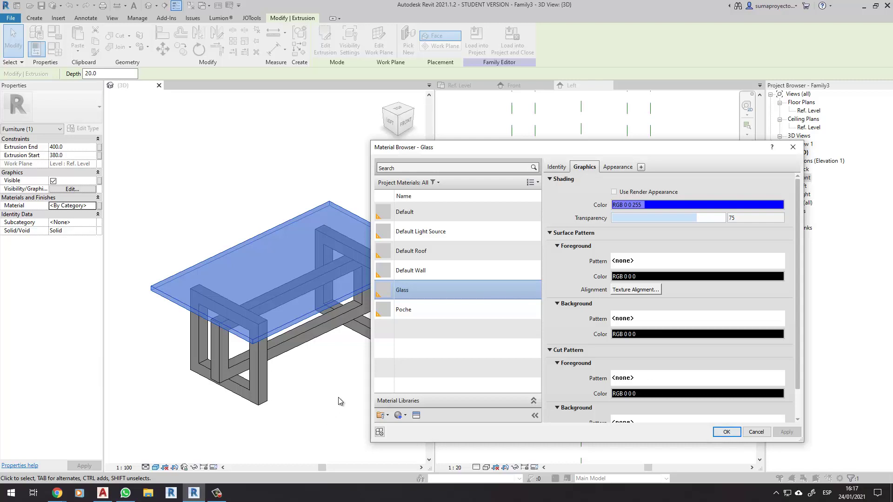
{"action": "left_click", "coordinate": [726, 432]}
{"action": "left_click", "coordinate": [417, 417]}
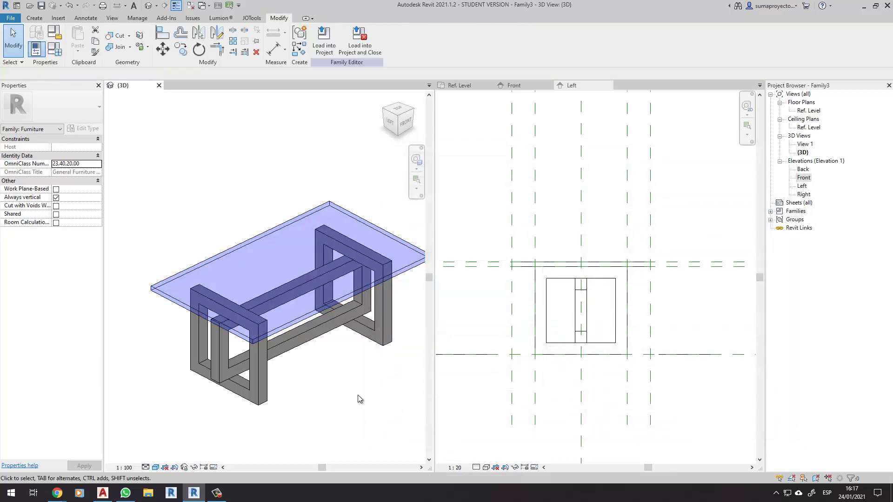
{"action": "mouse_move", "coordinate": [359, 343]}
{"action": "middle_mouse_down", "text": "shift"}
{"action": "mouse_move", "coordinate": [307, 382]}
{"action": "mouse_move", "coordinate": [328, 412]}
{"action": "middle_mouse_up", "text": "shift"}
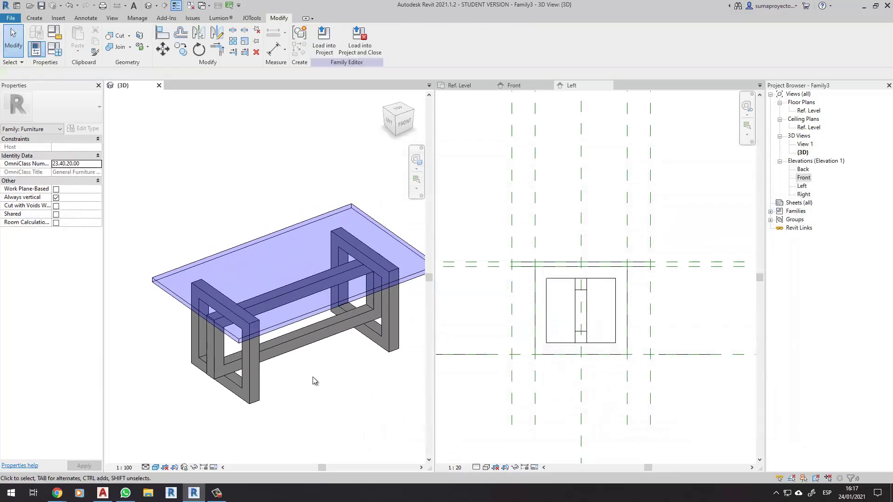
{"action": "left_click", "coordinate": [201, 264]}
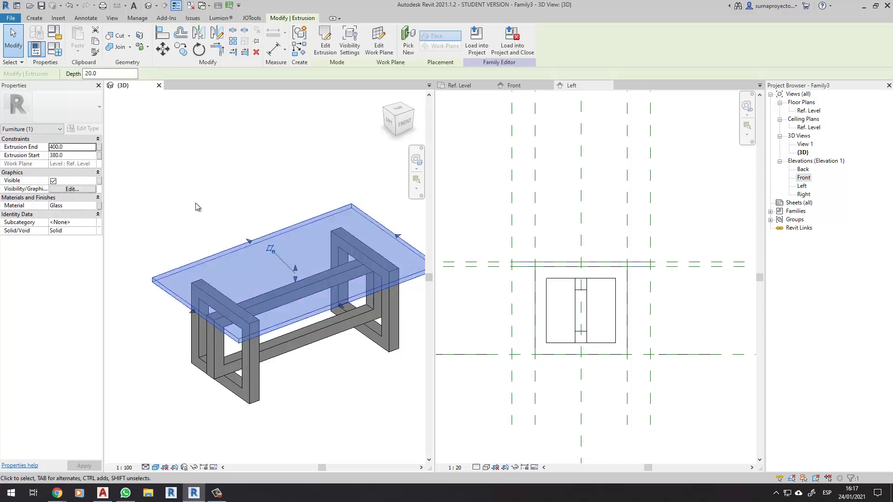
{"action": "left_click", "coordinate": [196, 207]}
{"action": "left_click", "coordinate": [8, 19]}
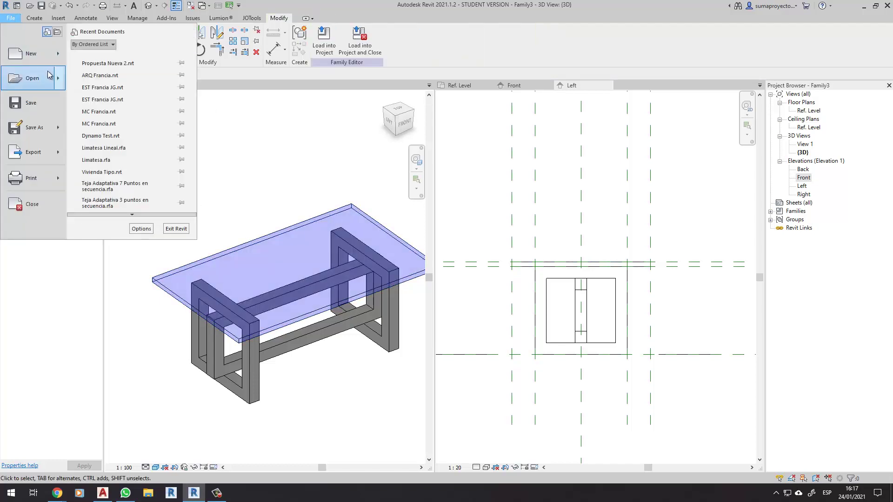
Create a new project from the default template
{"action": "key", "text": "Escape"}
{"action": "key", "text": "ctrl+n"}
{"action": "left_click", "coordinate": [484, 225]}
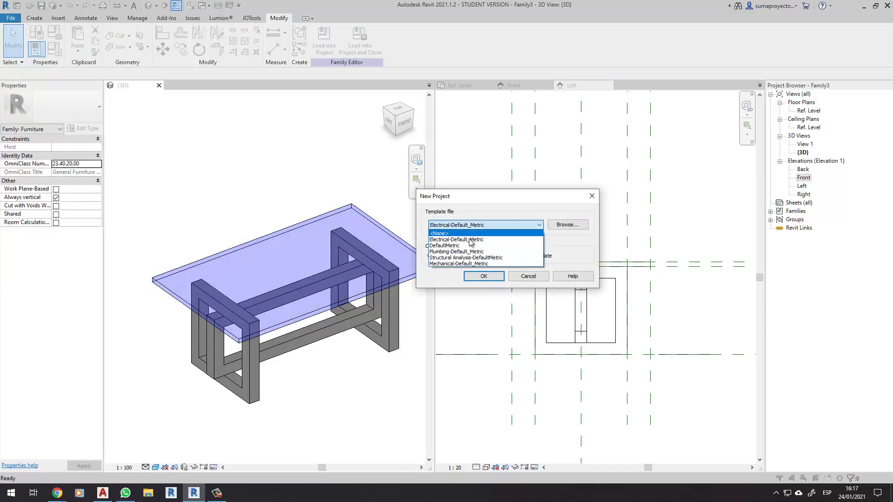
{"action": "left_click", "coordinate": [485, 276]}
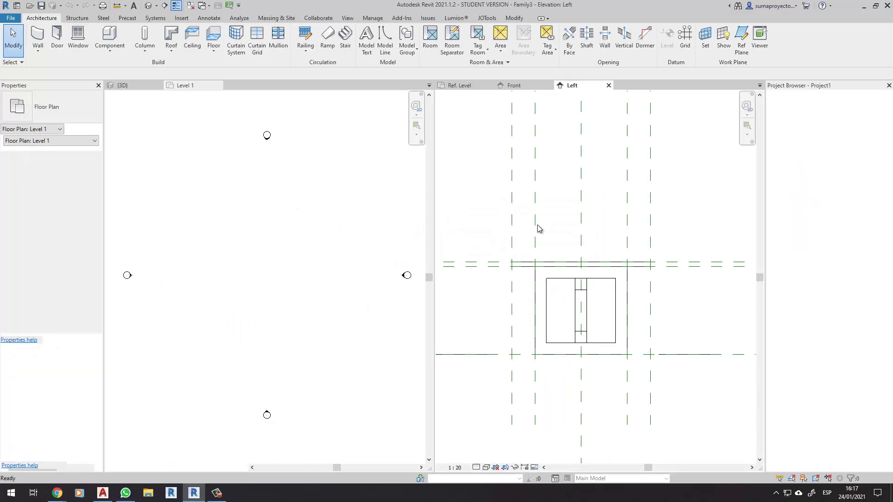
Load the table family into the project and place one table on Level 1
{"action": "left_click", "coordinate": [513, 101]}
{"action": "left_click", "coordinate": [346, 53]}
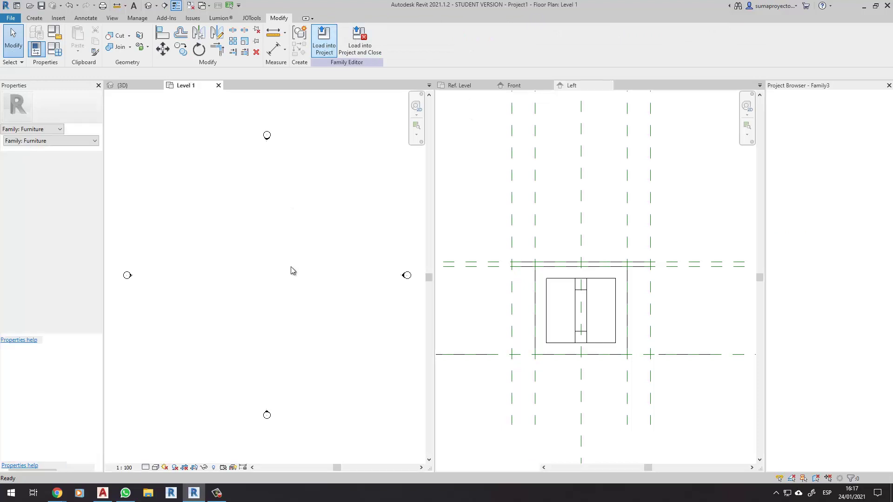
{"action": "left_click", "coordinate": [268, 278]}
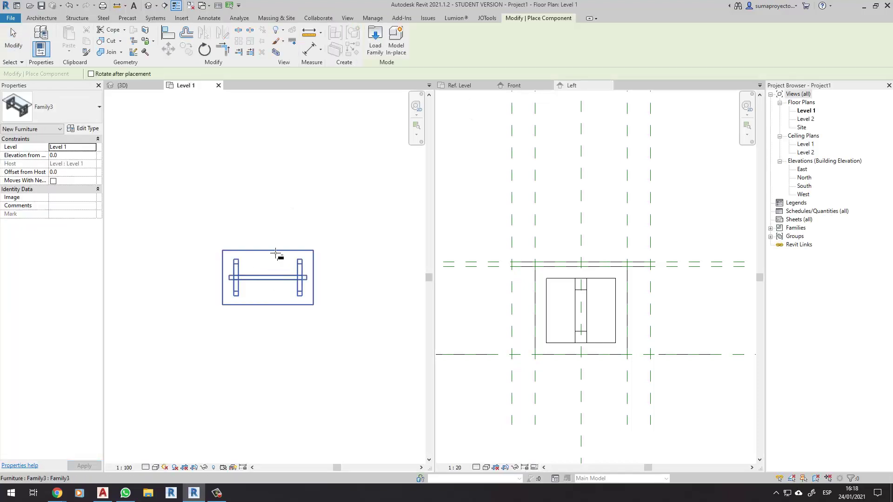
{"action": "key", "text": "Escape"}
{"action": "key", "text": "Escape"}
In the default 3D view, select the placed table and check its offset
{"action": "key", "text": "3"}
{"action": "key", "text": "d"}
{"action": "scroll", "coordinate": [259, 290], "scroll_direction": "up", "scroll_amount": 4}
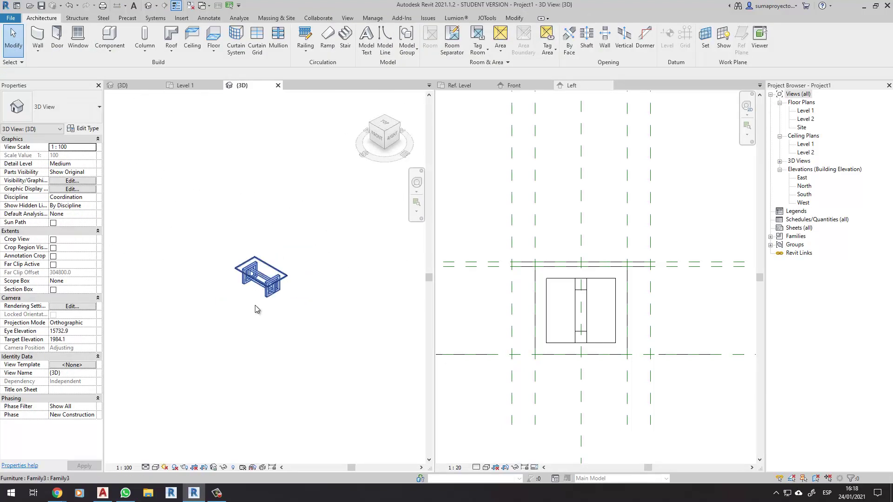
{"action": "scroll", "coordinate": [218, 300], "scroll_direction": "up", "scroll_amount": 2}
{"action": "left_click", "coordinate": [298, 268]}
{"action": "middle_click_drag", "start_coordinate": [298, 268], "coordinate": [239, 256], "text": "shift"}
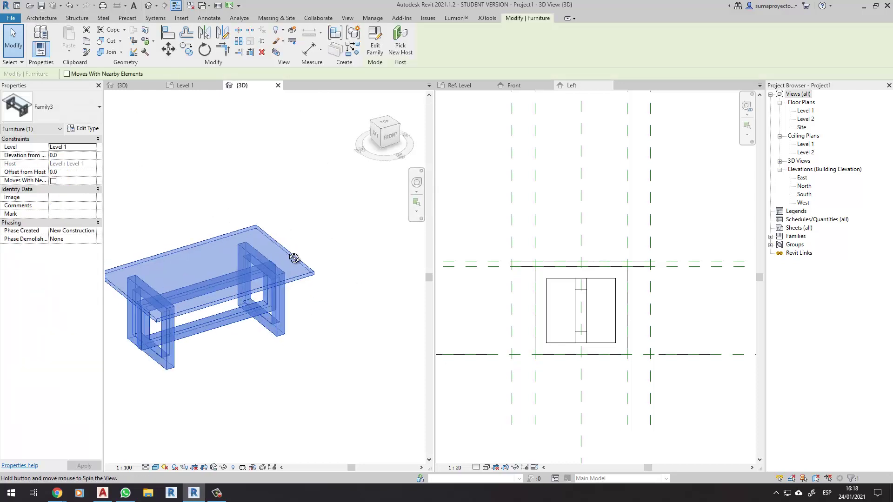
{"action": "scroll", "coordinate": [202, 184], "scroll_direction": "up", "scroll_amount": 2}
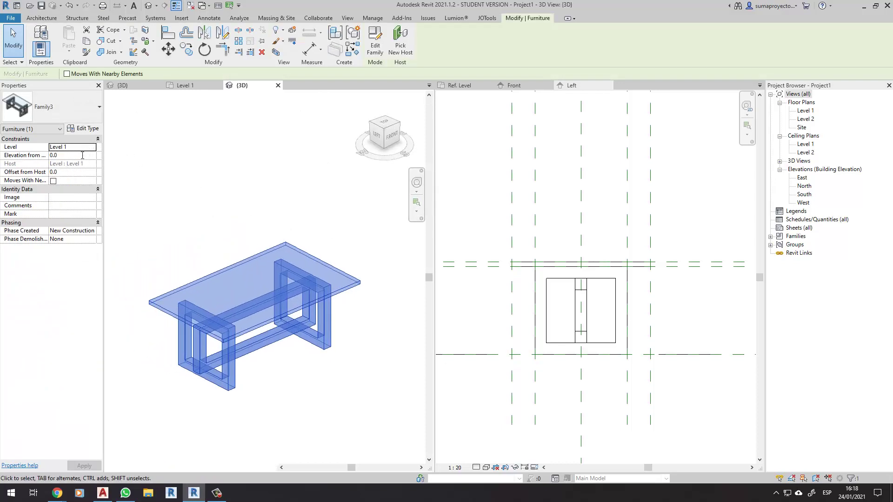
{"action": "left_click", "coordinate": [74, 171]}
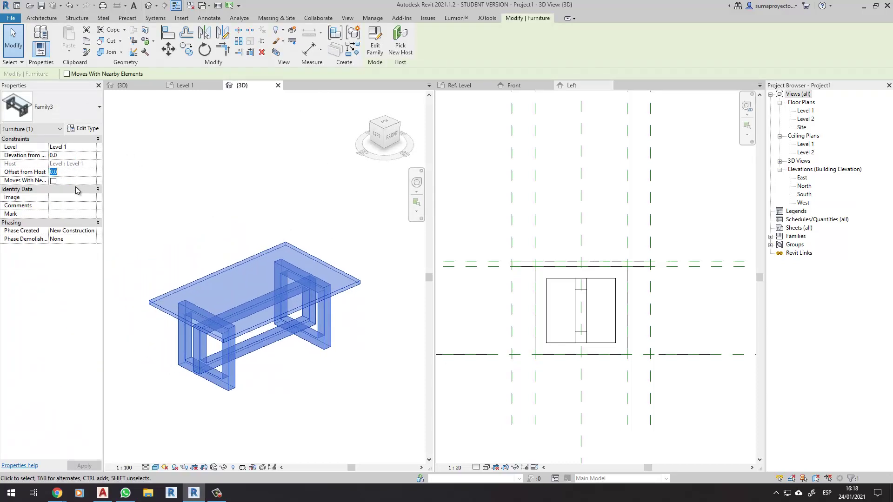
Review the table's type dimensions in Type Properties
{"action": "left_click", "coordinate": [84, 129]}
{"action": "scroll", "coordinate": [539, 284], "scroll_direction": "down", "scroll_amount": 3}
{"action": "scroll", "coordinate": [541, 286], "scroll_direction": "down", "scroll_amount": 1}
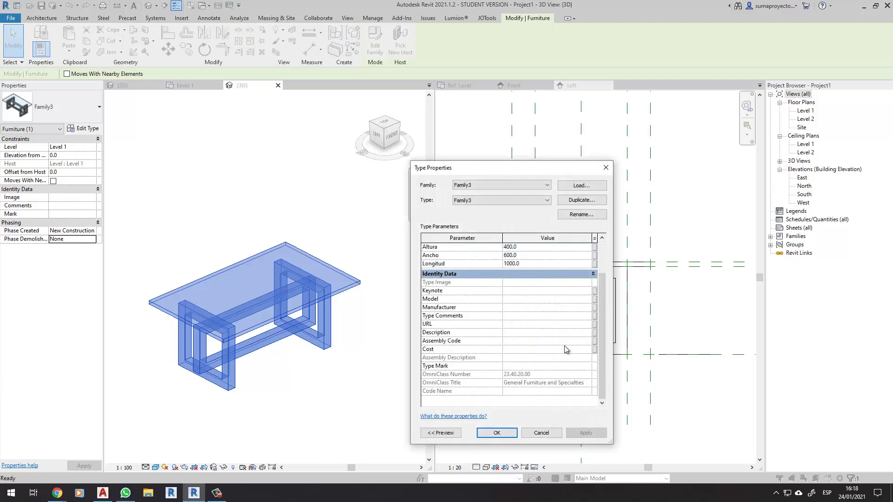
{"action": "scroll", "coordinate": [566, 348], "scroll_direction": "up", "scroll_amount": 2}
{"action": "left_click", "coordinate": [606, 168]}
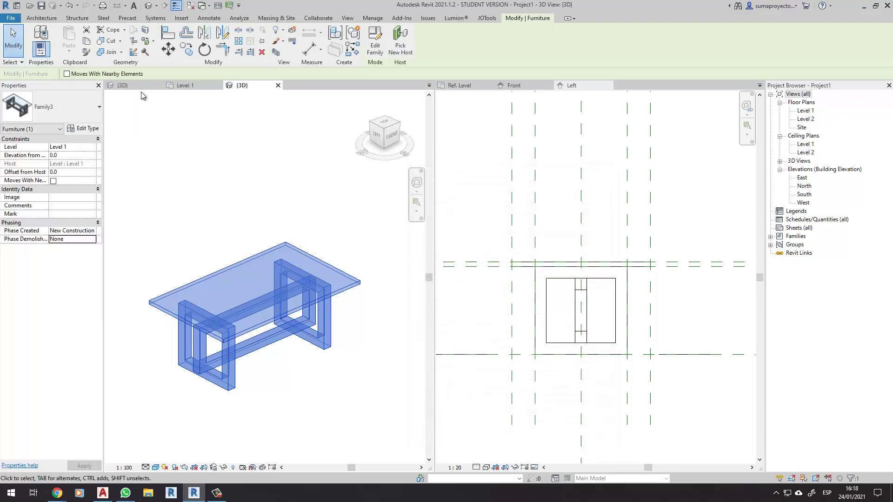
{"action": "left_click", "coordinate": [186, 110]}
Select the tabletop in the family's 3D view and edit its material value
{"action": "left_click", "coordinate": [139, 85]}
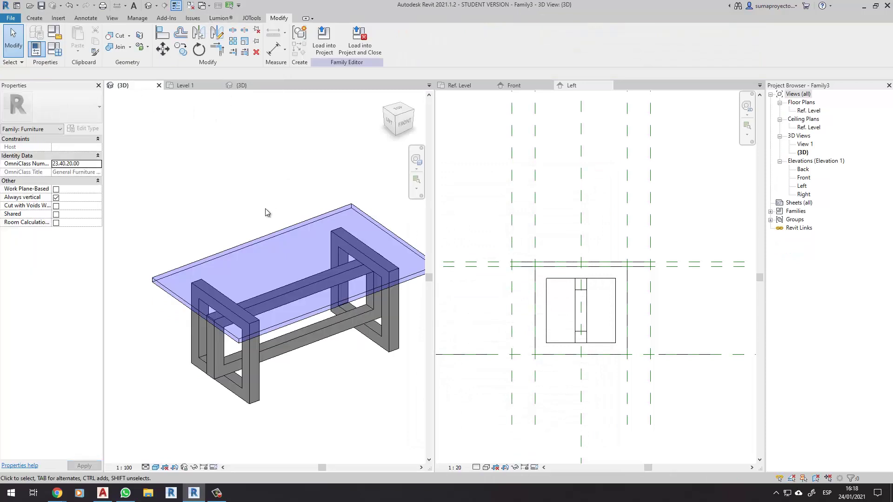
{"action": "left_click", "coordinate": [251, 238]}
{"action": "left_click", "coordinate": [79, 207]}
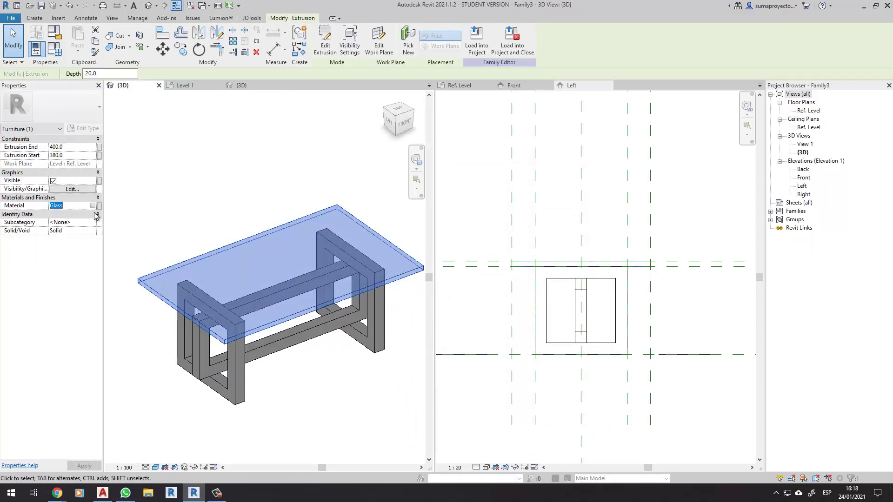
{"action": "left_click", "coordinate": [208, 260]}
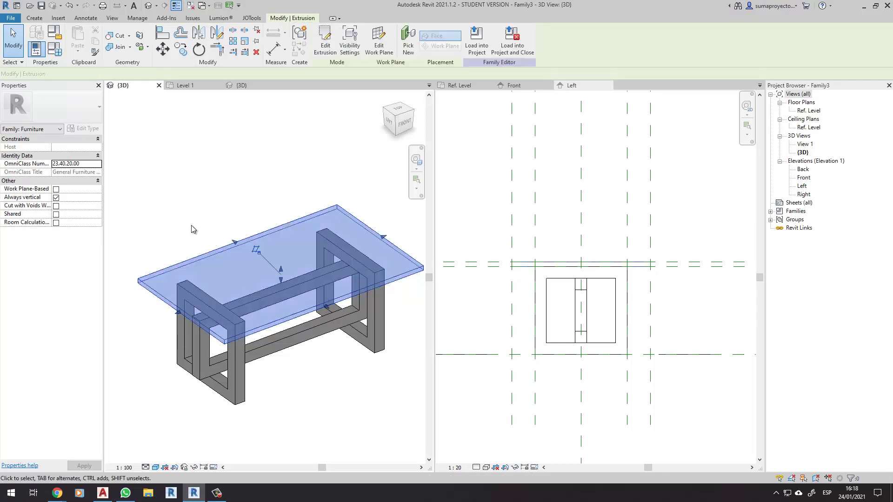
{"action": "middle_click_drag", "start_coordinate": [192, 223], "coordinate": [190, 254]}
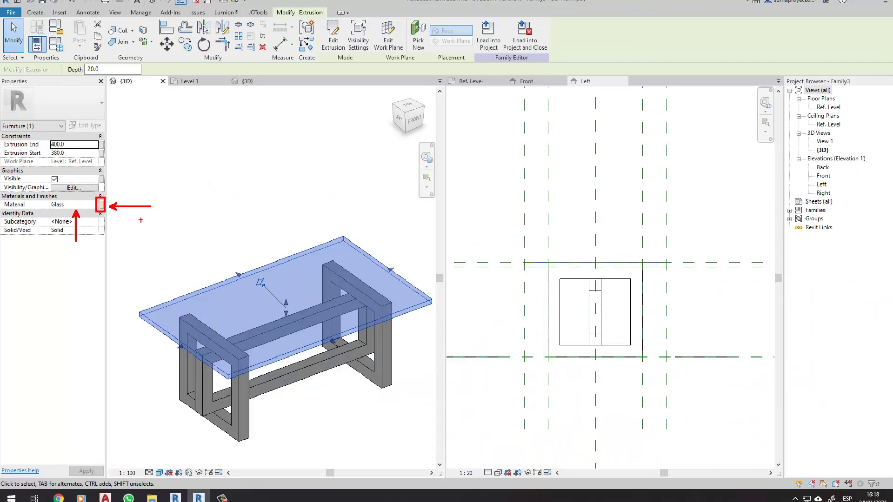
Link the tabletop material to a new family parameter named Tablero
{"action": "left_click", "coordinate": [100, 206]}
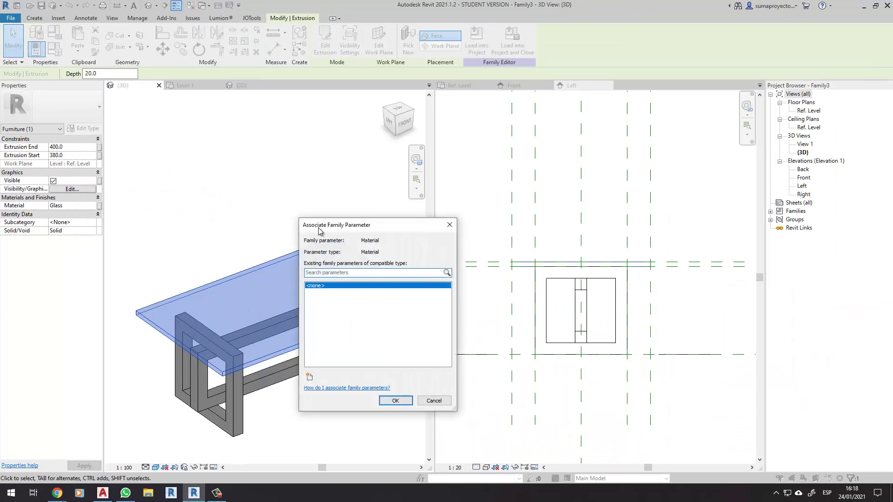
{"action": "left_click_drag", "start_coordinate": [311, 225], "coordinate": [255, 186]}
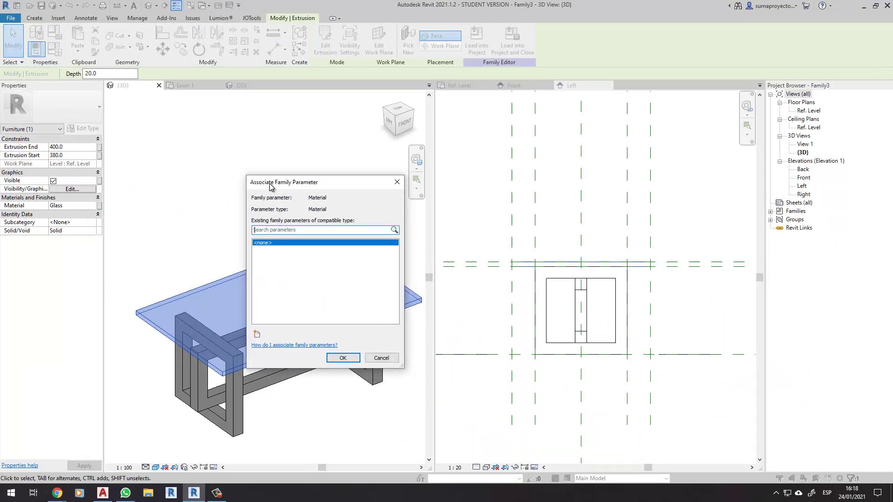
{"action": "left_click", "coordinate": [253, 338]}
{"action": "type", "text": "Tablero"}
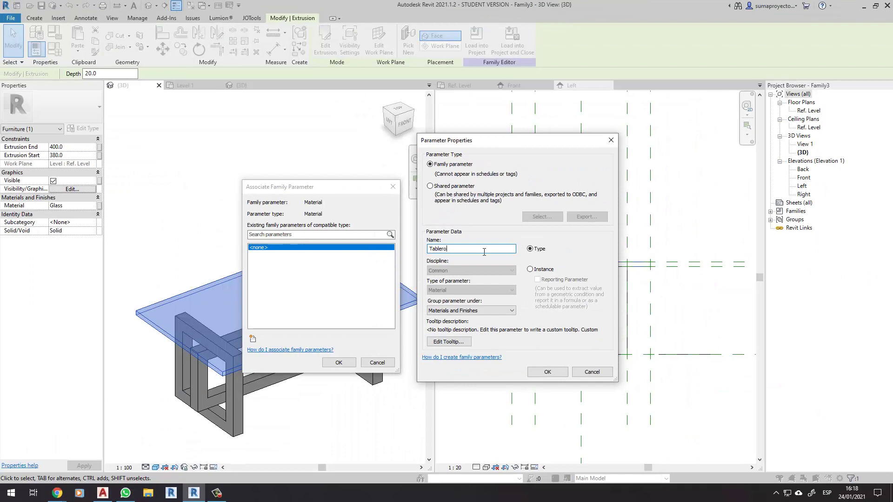
{"action": "key", "text": "Return"}
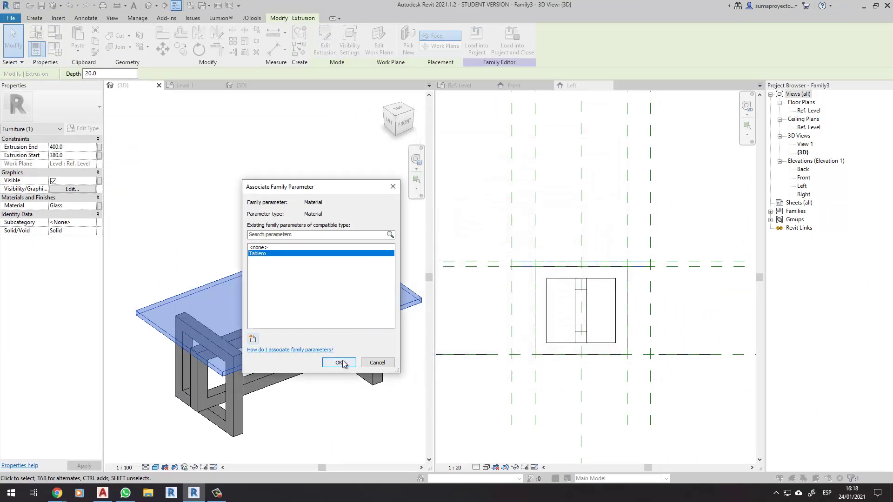
{"action": "left_click", "coordinate": [340, 363]}
{"action": "key", "text": "Escape"}
Verify the tabletop material is driven by Tablero and glance at the reference image
{"action": "scroll", "coordinate": [242, 284], "scroll_direction": "up", "scroll_amount": 2}
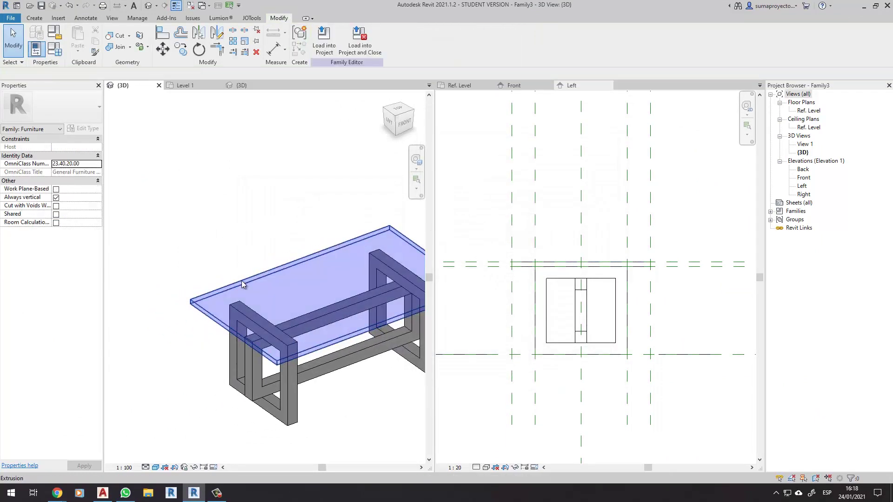
{"action": "left_click", "coordinate": [242, 284]}
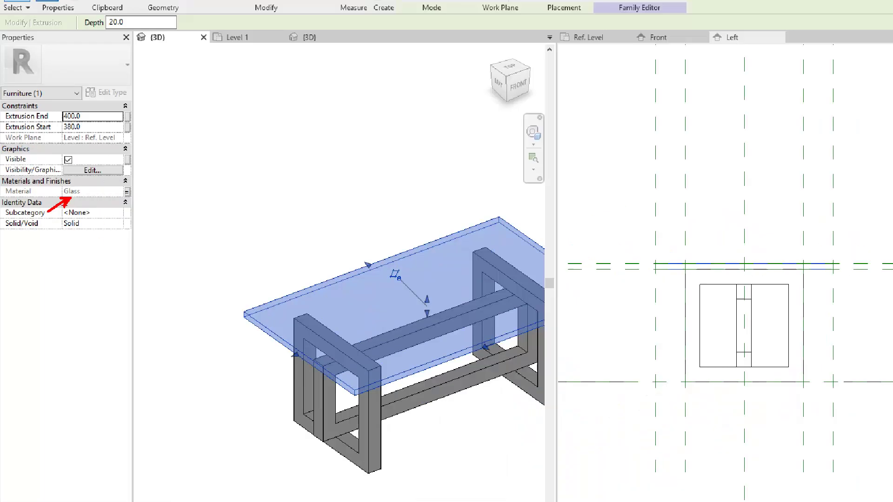
{"action": "left_click", "coordinate": [77, 214]}
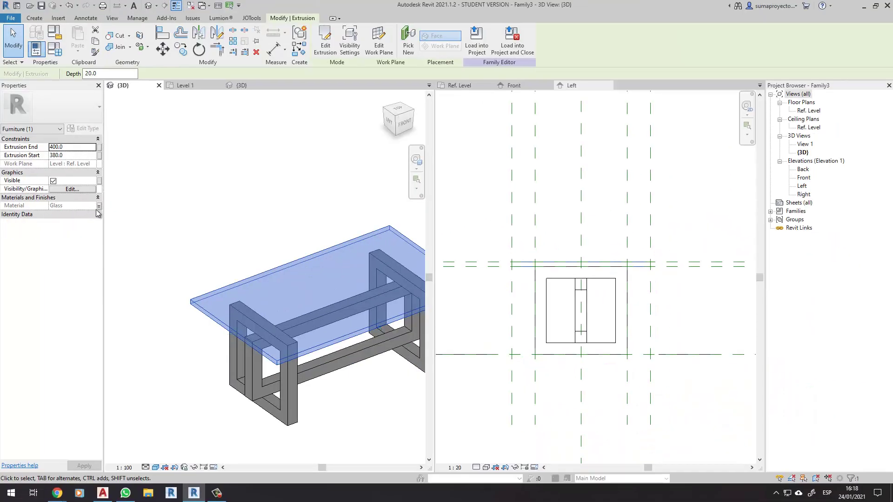
{"action": "left_click", "coordinate": [100, 206]}
{"action": "left_click", "coordinate": [338, 362]}
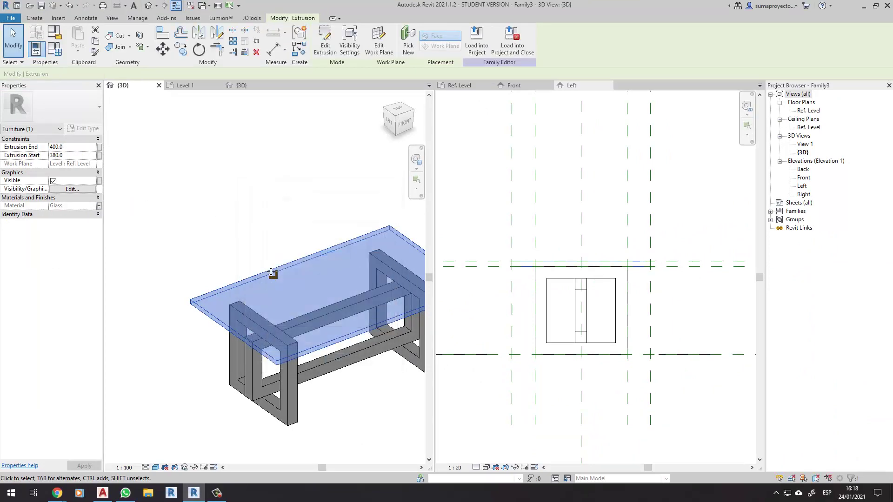
{"action": "left_click", "coordinate": [223, 250]}
{"action": "scroll", "coordinate": [221, 249], "scroll_direction": "down", "scroll_amount": 2}
{"action": "key", "text": "alt+Tab"}
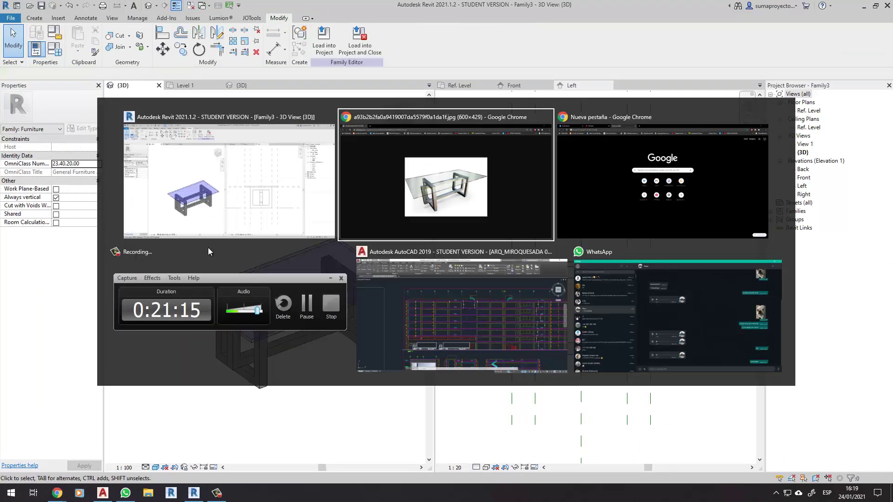
{"action": "key", "text": "alt+Tab"}
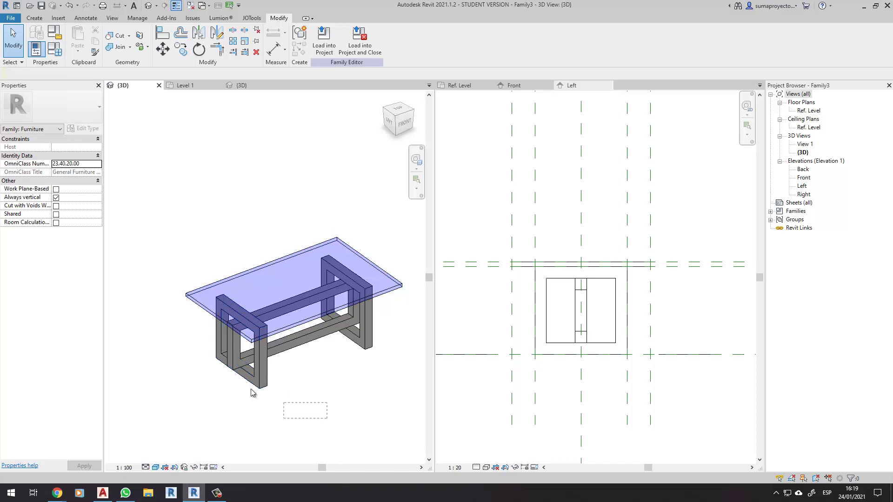
Window-select the three steel frame sweeps and link their material to a new Patas parameter
{"action": "left_click_drag", "start_coordinate": [212, 421], "coordinate": [367, 352]}
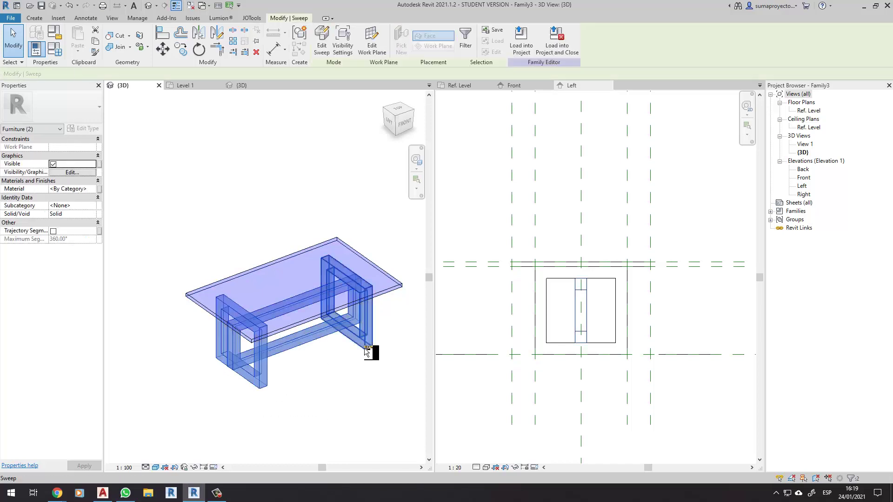
{"action": "left_click", "coordinate": [99, 189]}
{"action": "left_click", "coordinate": [253, 339]}
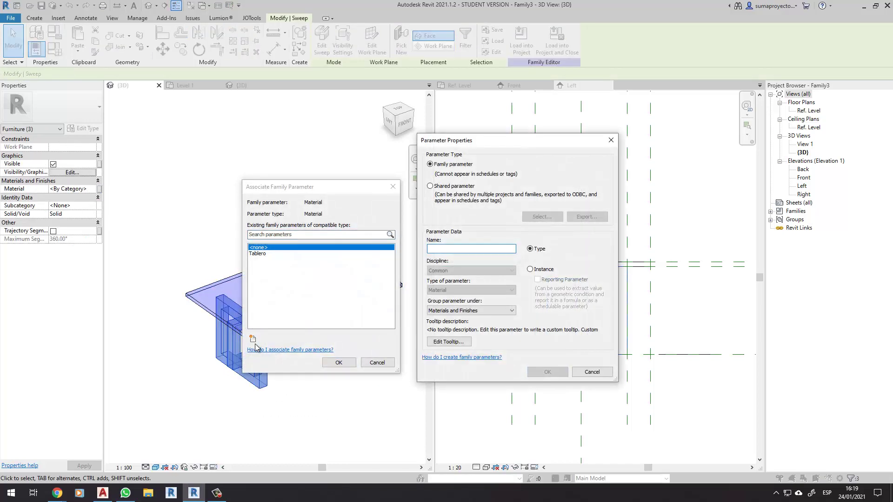
{"action": "type", "text": "S"}
{"action": "key", "text": "BackSpace"}
{"action": "key", "text": "Return"}
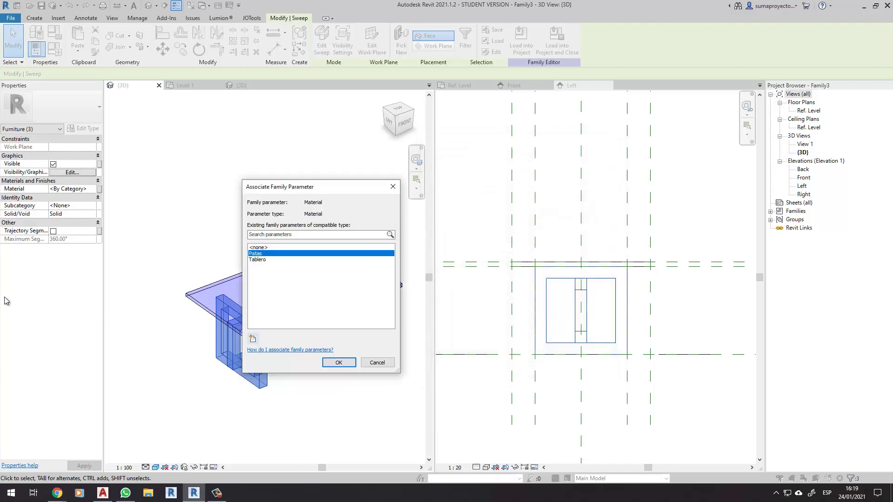
{"action": "left_click", "coordinate": [337, 363]}
{"action": "left_click", "coordinate": [333, 393]}
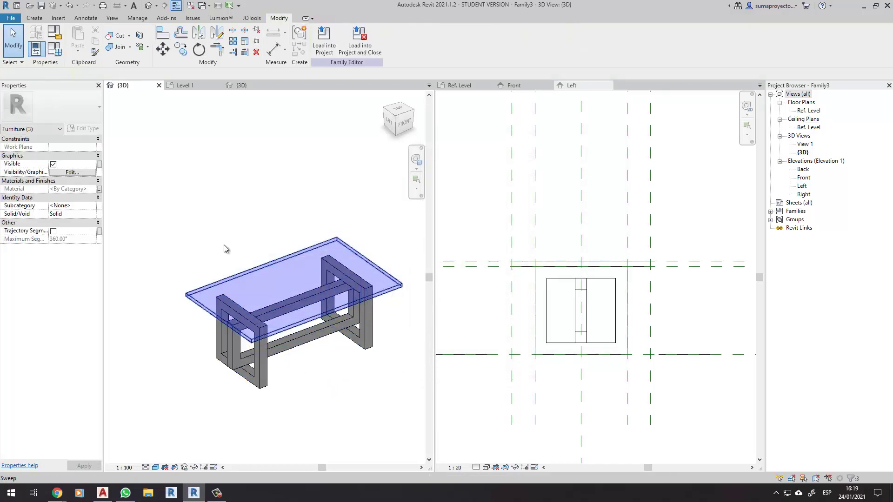
Create a new material from the Patas material value in Family Types
{"action": "left_click", "coordinate": [59, 56]}
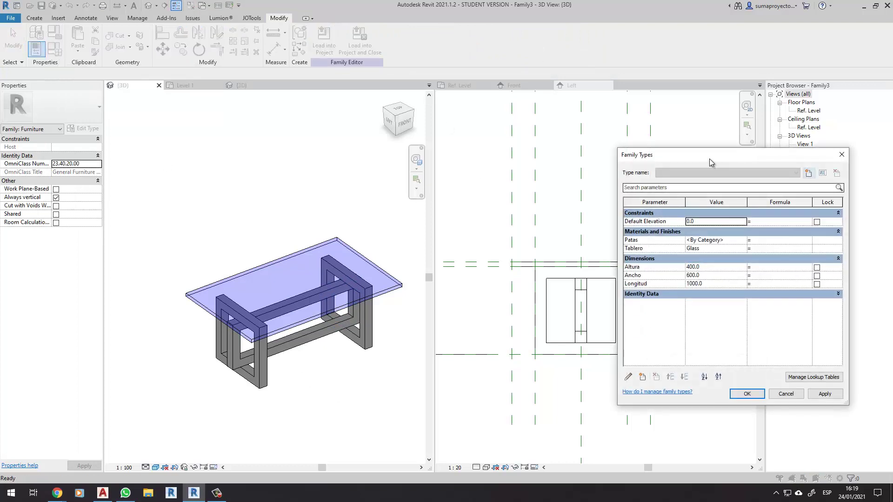
{"action": "left_click_drag", "start_coordinate": [686, 104], "coordinate": [419, 148]}
{"action": "left_click", "coordinate": [472, 230]}
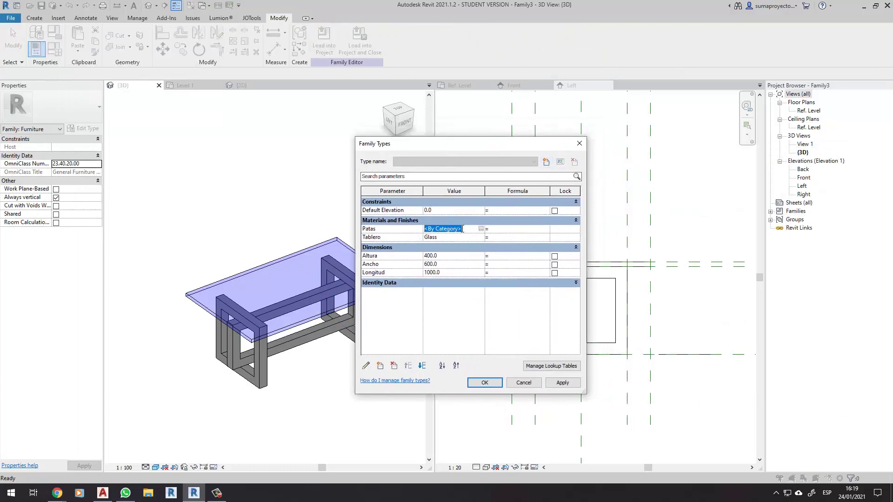
{"action": "left_click", "coordinate": [481, 229]}
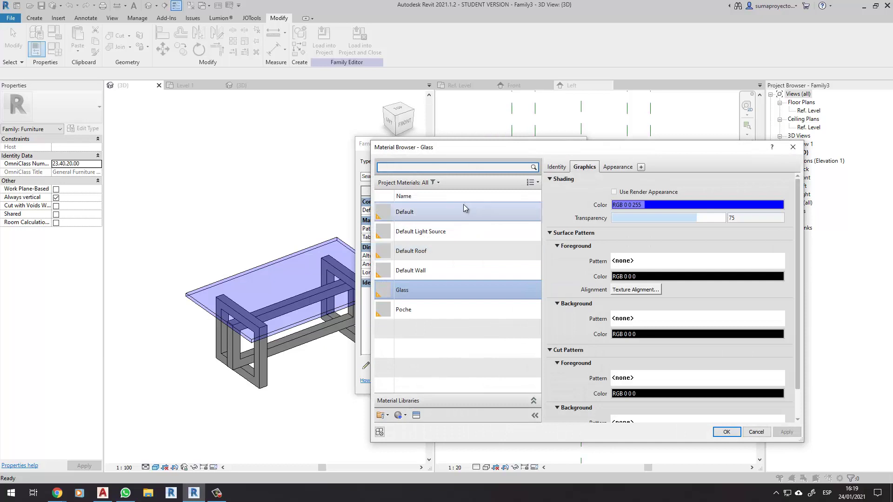
{"action": "left_click", "coordinate": [399, 419]}
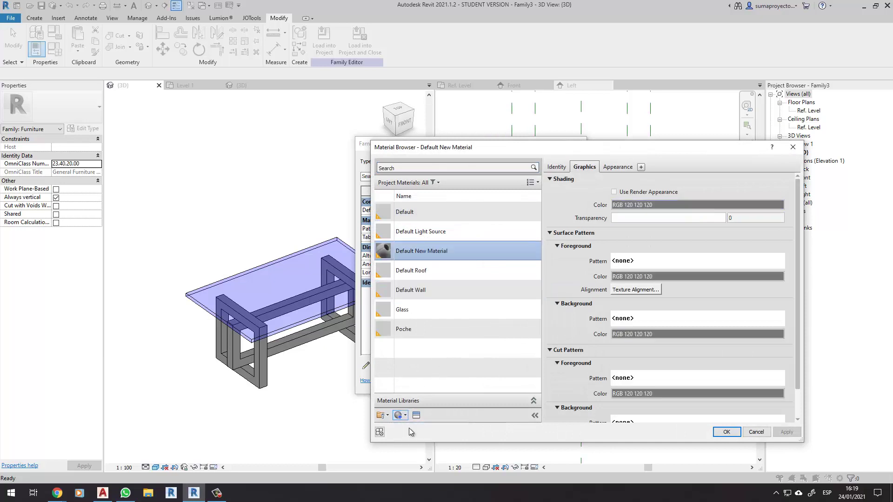
Rename the new material Acero Inoxidable and set its class to Metal
{"action": "left_click", "coordinate": [557, 166]}
{"action": "left_click", "coordinate": [719, 182]}
{"action": "type", "text": "Acero Inoxidabl"}
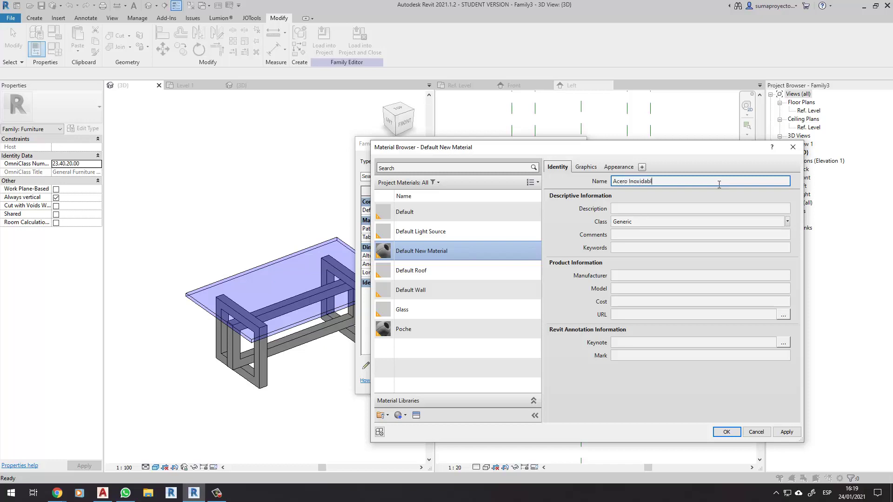
{"action": "type", "text": "e"}
{"action": "key", "text": "Return"}
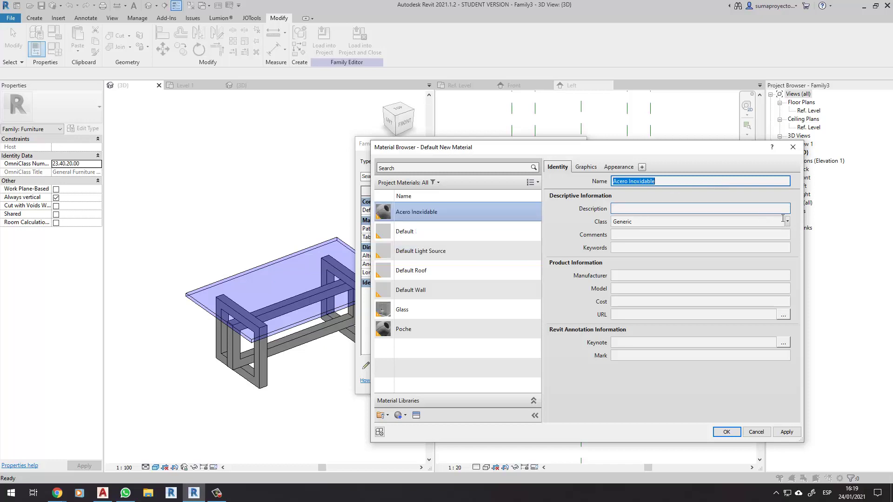
{"action": "left_click", "coordinate": [786, 221]}
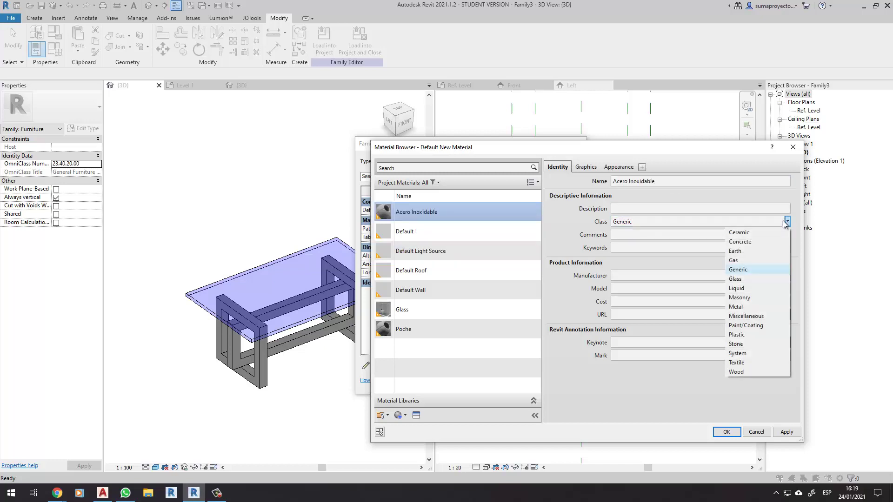
{"action": "left_click", "coordinate": [737, 307]}
{"action": "left_click", "coordinate": [584, 167]}
{"action": "left_click", "coordinate": [618, 167]}
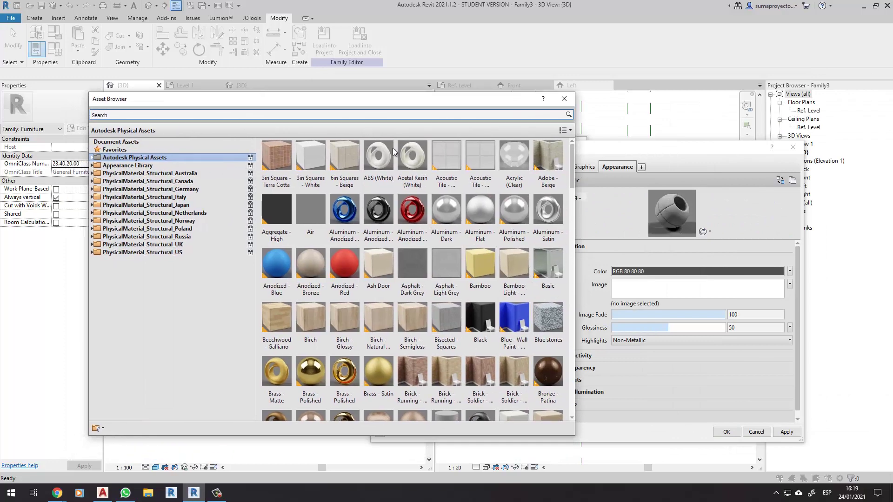
Browse the Metal appearance assets in the Appearance Library for a steel look
{"action": "double_click", "coordinate": [122, 167]}
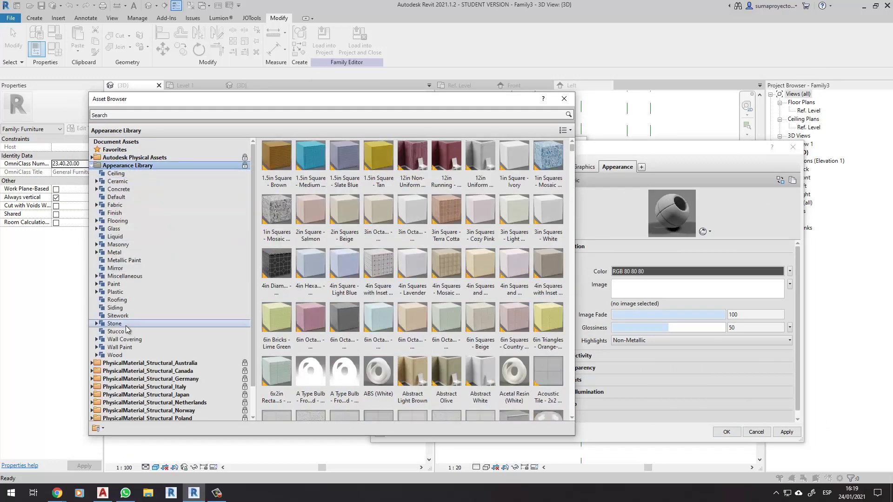
{"action": "double_click", "coordinate": [150, 252]}
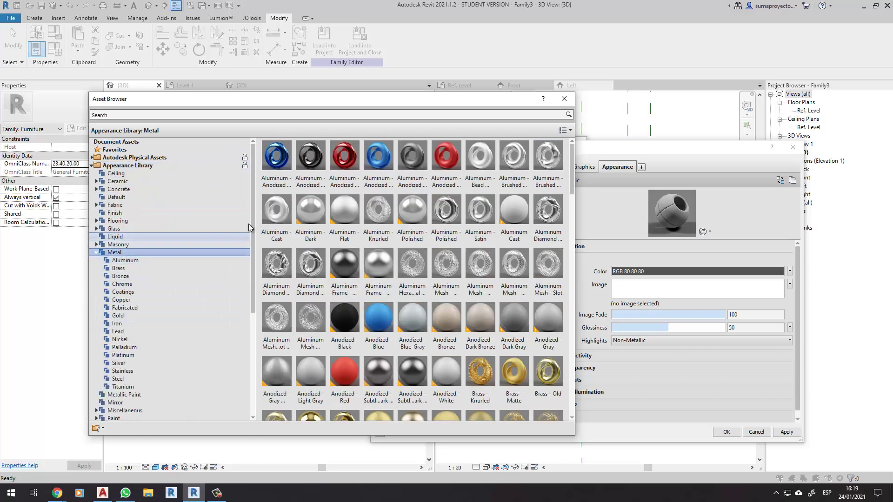
{"action": "scroll", "coordinate": [415, 336], "scroll_direction": "down", "scroll_amount": 5}
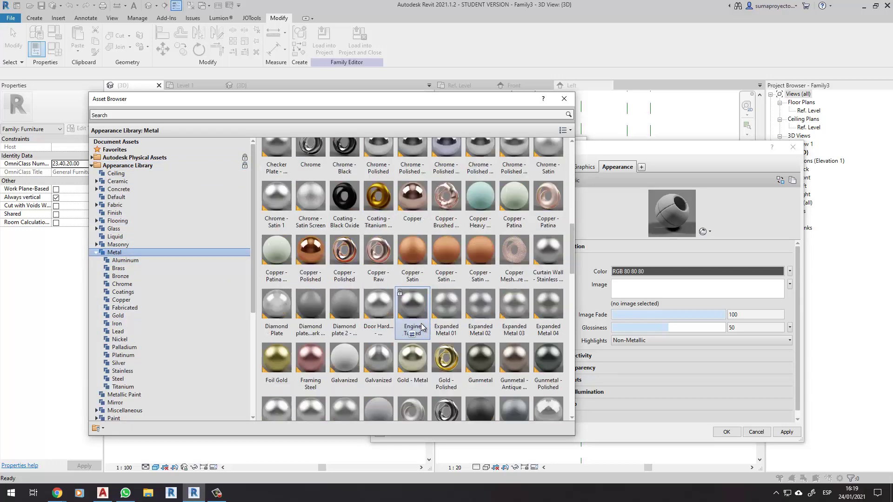
{"action": "scroll", "coordinate": [421, 330], "scroll_direction": "down", "scroll_amount": 5}
{"action": "scroll", "coordinate": [422, 327], "scroll_direction": "down", "scroll_amount": 3}
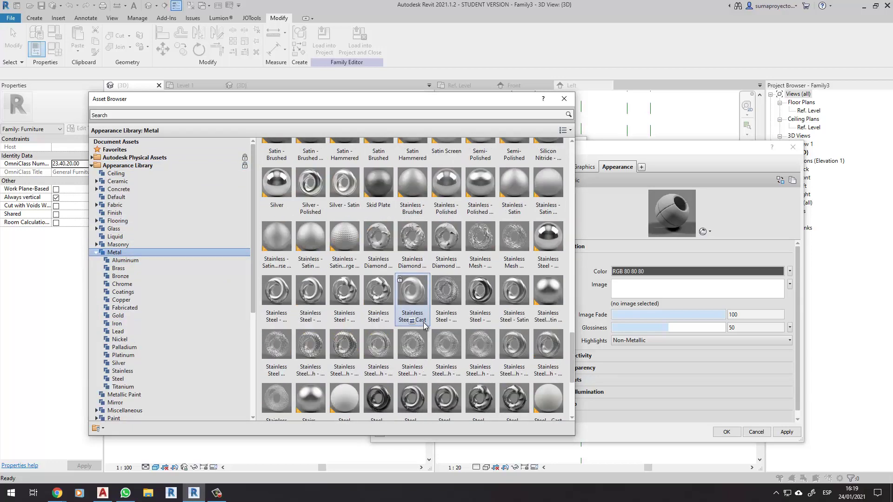
{"action": "scroll", "coordinate": [423, 321], "scroll_direction": "down", "scroll_amount": 3}
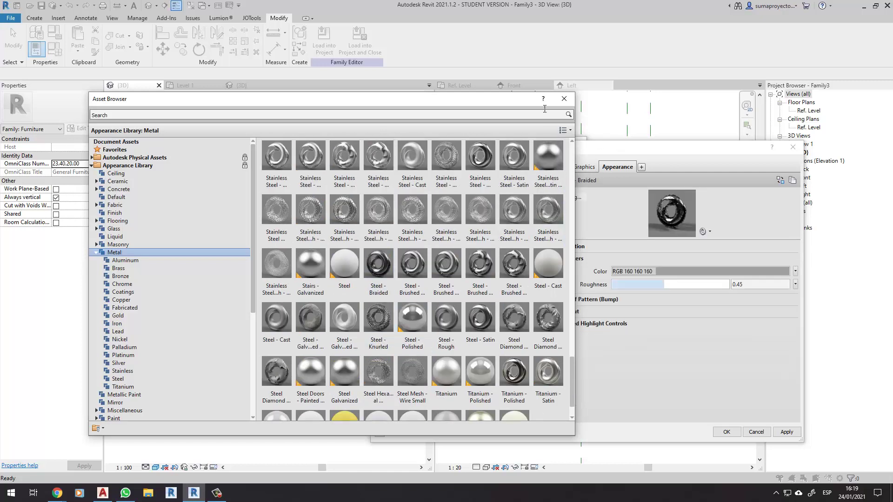
{"action": "left_click_drag", "start_coordinate": [521, 100], "coordinate": [471, 103]}
{"action": "left_click", "coordinate": [513, 101]}
Shade Acero Inoxidable dark grey (RGB 73,73,73) and assign it to the Patas legs
{"action": "left_click", "coordinate": [584, 167]}
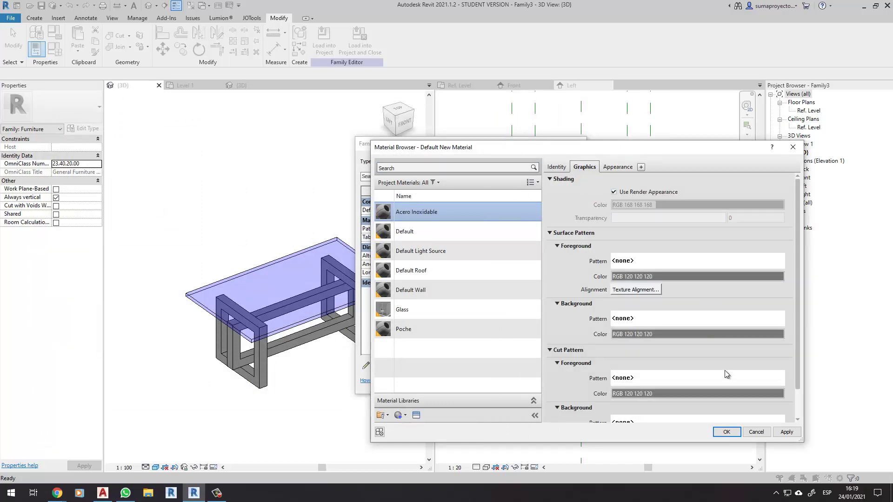
{"action": "left_click", "coordinate": [665, 191]}
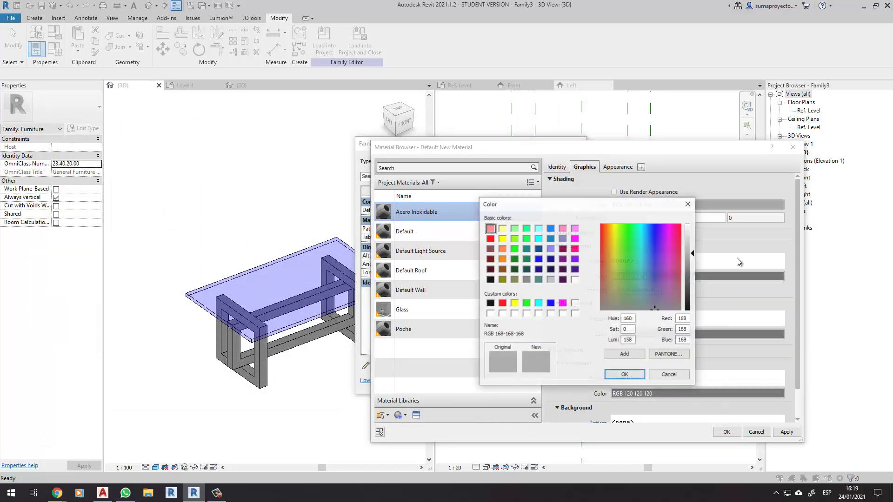
{"action": "left_click", "coordinate": [688, 286]}
{"action": "left_click", "coordinate": [644, 373]}
{"action": "left_click", "coordinate": [787, 432]}
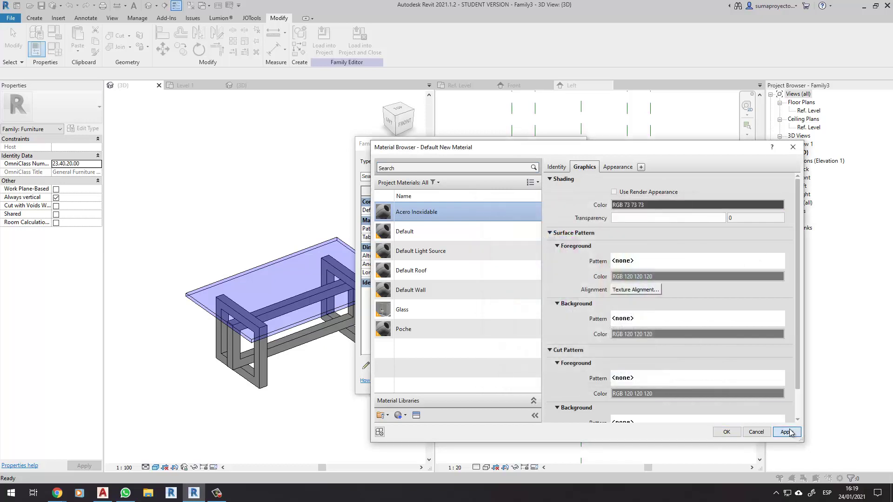
{"action": "left_click", "coordinate": [727, 433]}
{"action": "left_click", "coordinate": [564, 384]}
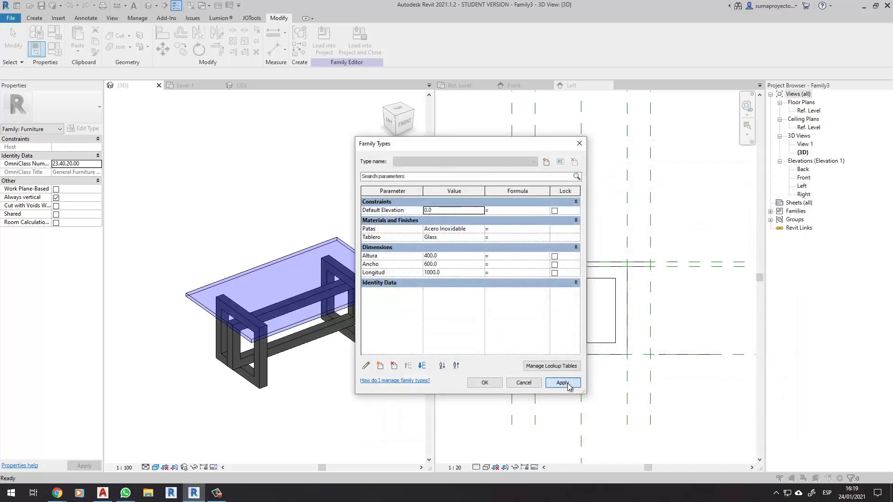
{"action": "left_click", "coordinate": [501, 384]}
Turn on Use Render Appearance for the Tablero Glass material to show a clear top
{"action": "mouse_move", "coordinate": [294, 371]}
{"action": "middle_mouse_down", "text": "shift"}
{"action": "mouse_move", "coordinate": [313, 372]}
{"action": "mouse_move", "coordinate": [265, 420]}
{"action": "mouse_move", "coordinate": [347, 399]}
{"action": "middle_mouse_up", "text": "shift"}
{"action": "scroll", "coordinate": [224, 331], "scroll_direction": "up", "scroll_amount": 3}
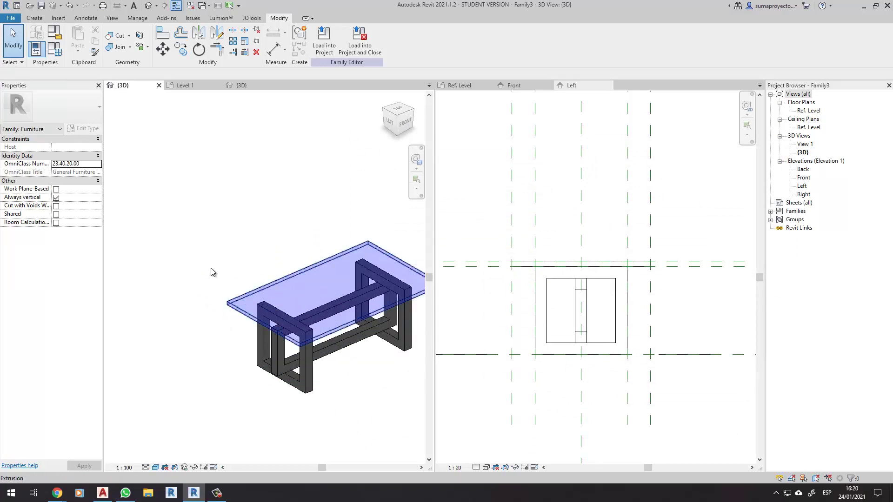
{"action": "left_click", "coordinate": [51, 48]}
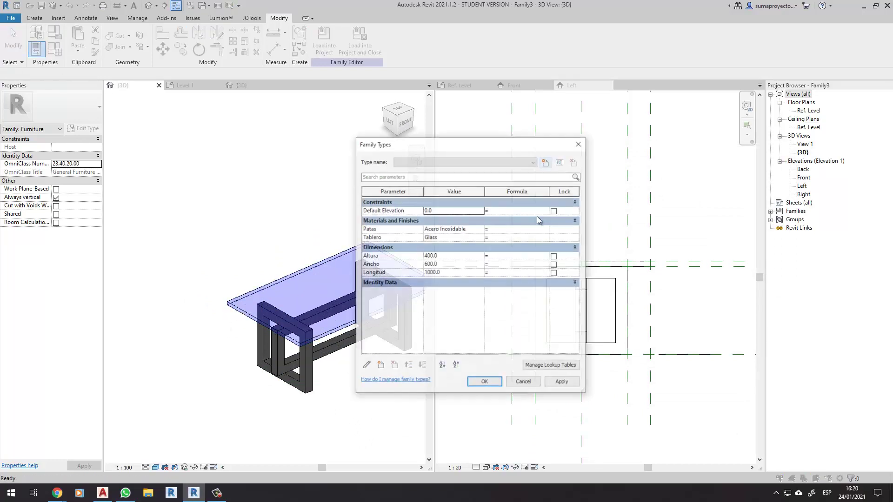
{"action": "left_click", "coordinate": [481, 237]}
{"action": "left_click", "coordinate": [636, 192]}
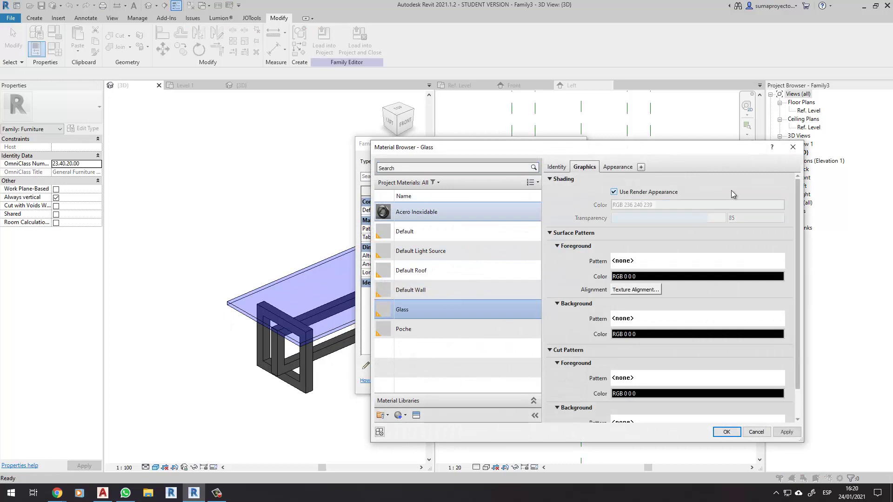
{"action": "left_click", "coordinate": [740, 432]}
{"action": "key", "text": "Return"}
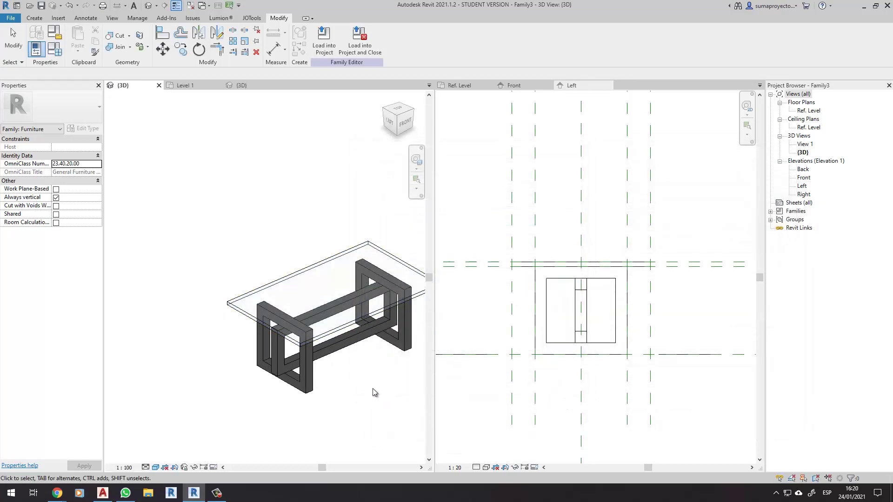
{"action": "mouse_move", "coordinate": [375, 391]}
{"action": "middle_mouse_down", "text": "shift"}
{"action": "mouse_move", "coordinate": [344, 324]}
{"action": "mouse_move", "coordinate": [309, 414]}
{"action": "mouse_move", "coordinate": [321, 384]}
{"action": "mouse_move", "coordinate": [292, 406]}
{"action": "mouse_move", "coordinate": [241, 239]}
{"action": "middle_mouse_up", "text": "shift"}
Start a family Save As and browse to Curso Familias\03 Archivos
{"action": "left_click", "coordinate": [11, 21]}
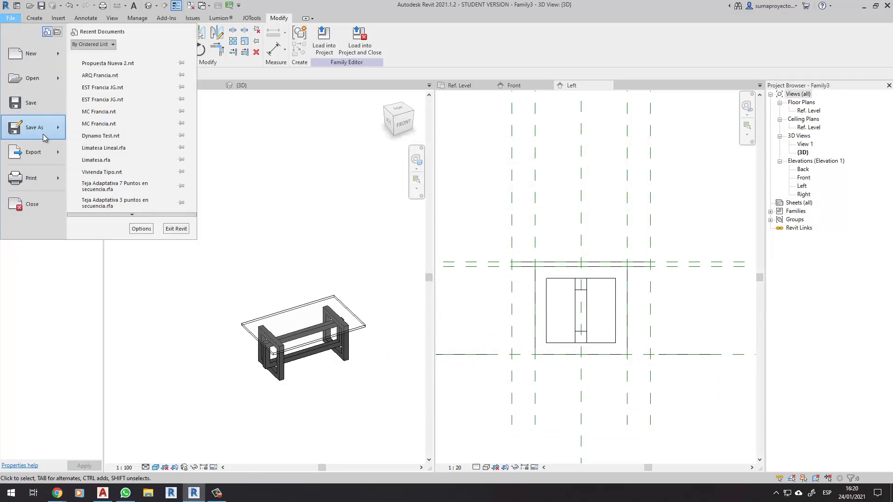
{"action": "left_click", "coordinate": [93, 119]}
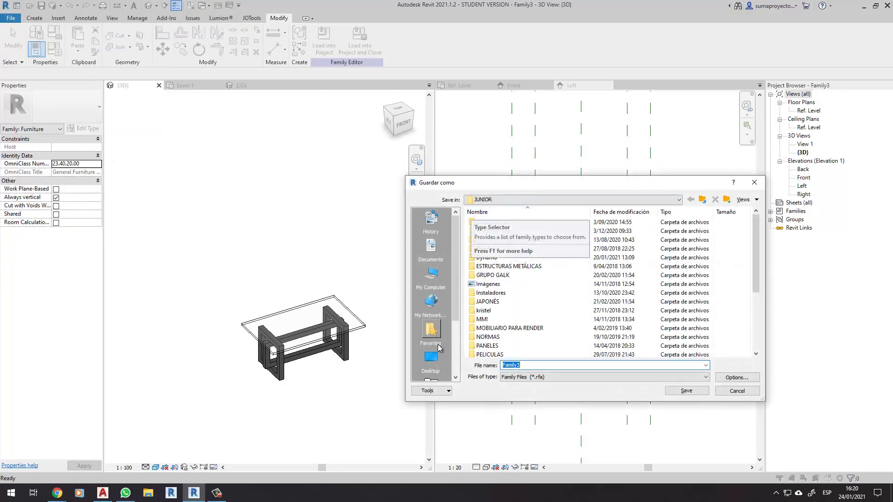
{"action": "left_click", "coordinate": [431, 359]}
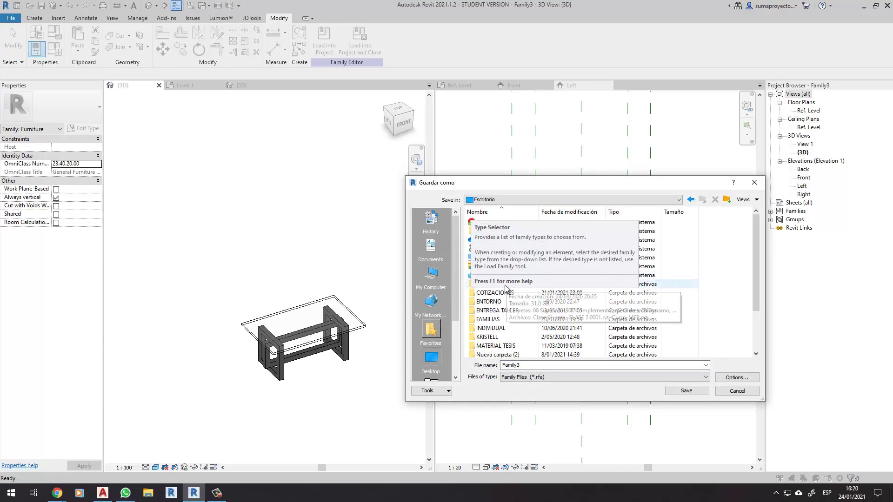
{"action": "double_click", "coordinate": [510, 283]}
{"action": "left_click_drag", "start_coordinate": [534, 183], "coordinate": [346, 177]}
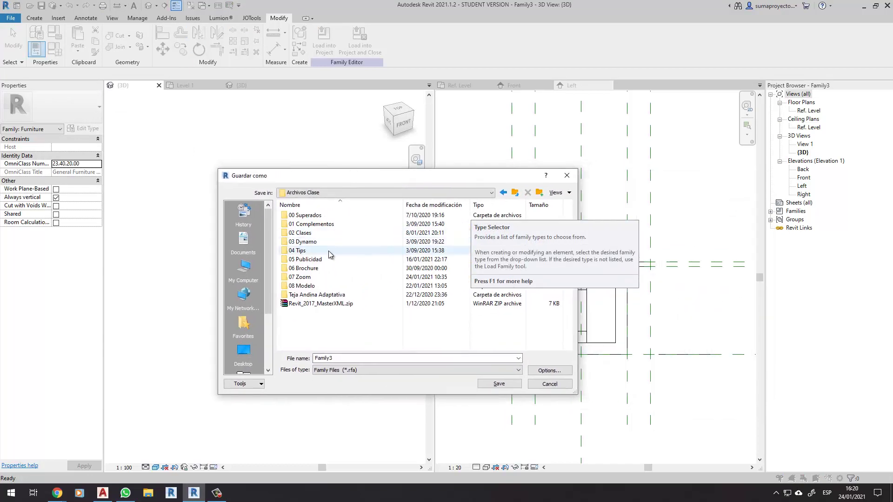
{"action": "double_click", "coordinate": [332, 233]}
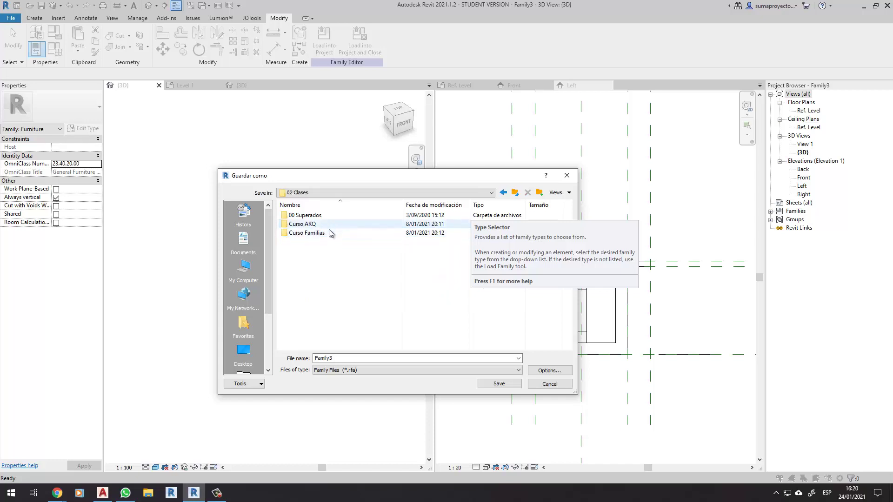
{"action": "double_click", "coordinate": [328, 224]}
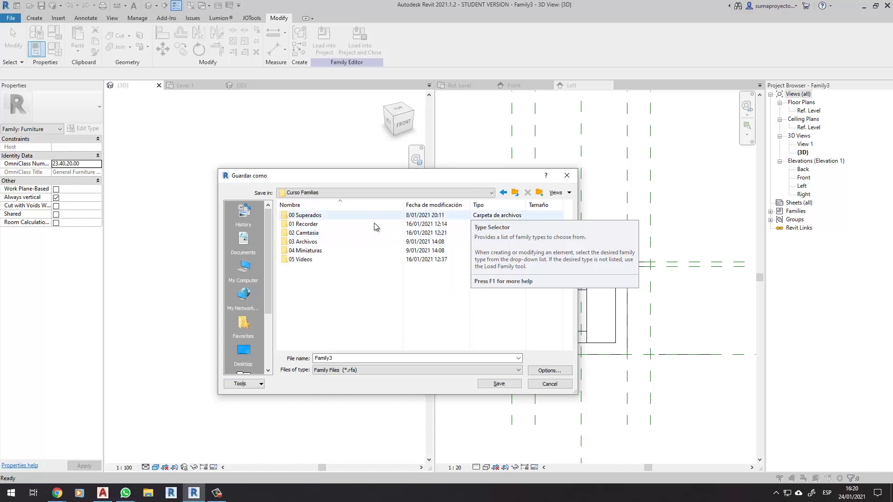
{"action": "double_click", "coordinate": [321, 242]}
Create a 03 Familia folder and save the family there as Mesa de Centro
{"action": "left_click", "coordinate": [538, 192]}
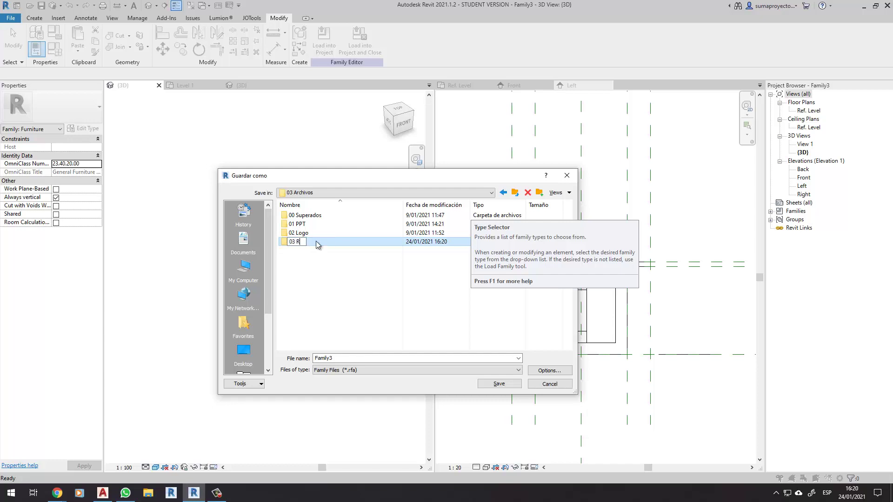
{"action": "type", "text": "amilia"}
{"action": "double_click", "coordinate": [316, 241]}
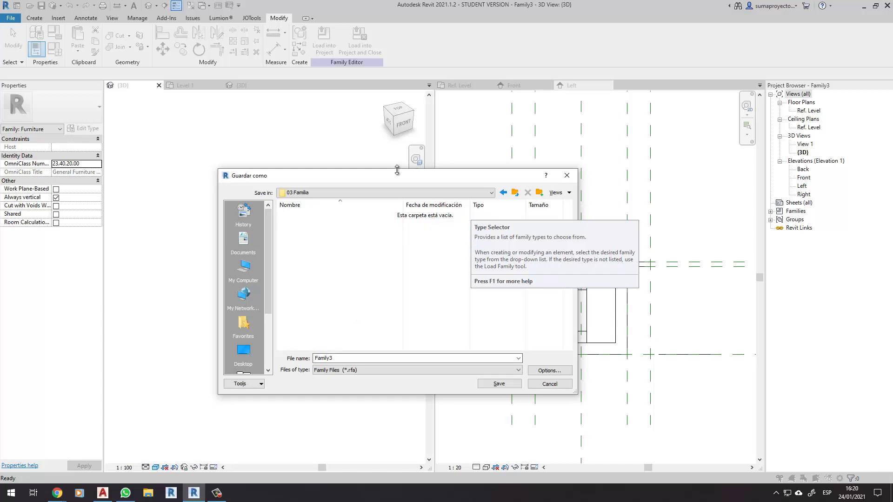
{"action": "left_click_drag", "start_coordinate": [391, 179], "coordinate": [238, 171]}
{"action": "double_click", "coordinate": [263, 351]}
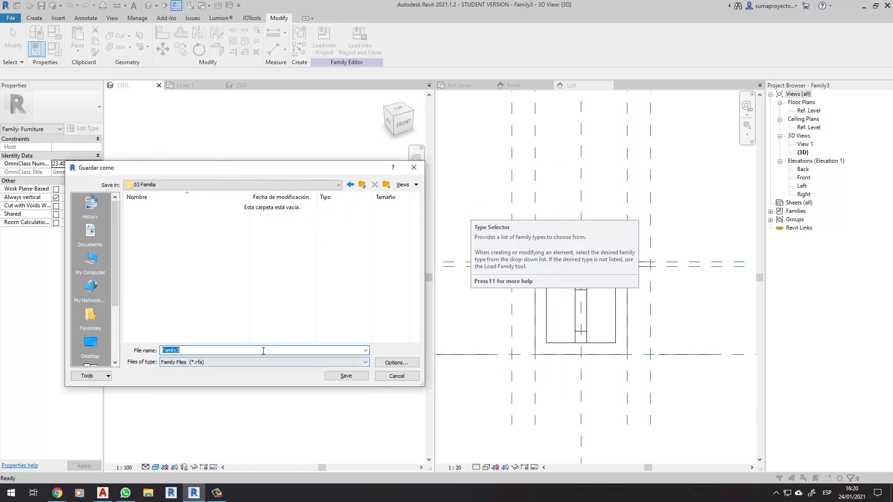
{"action": "type", "text": "Mesa de Centro"}
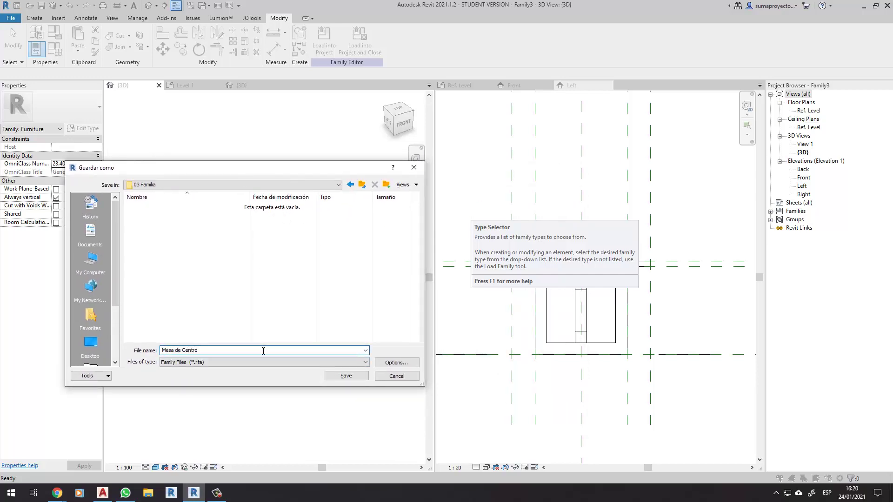
{"action": "key", "text": "Return"}
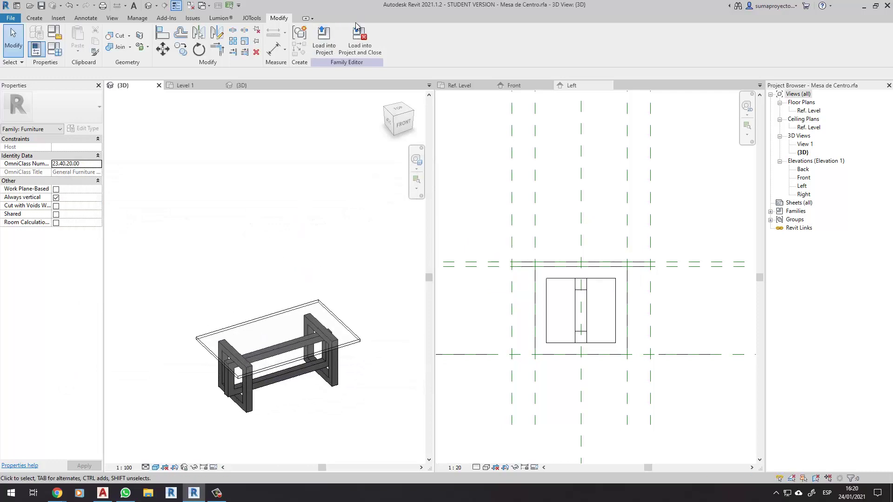
Load Mesa de Centro into the project and delete the old Family3 table
{"action": "left_click", "coordinate": [359, 43]}
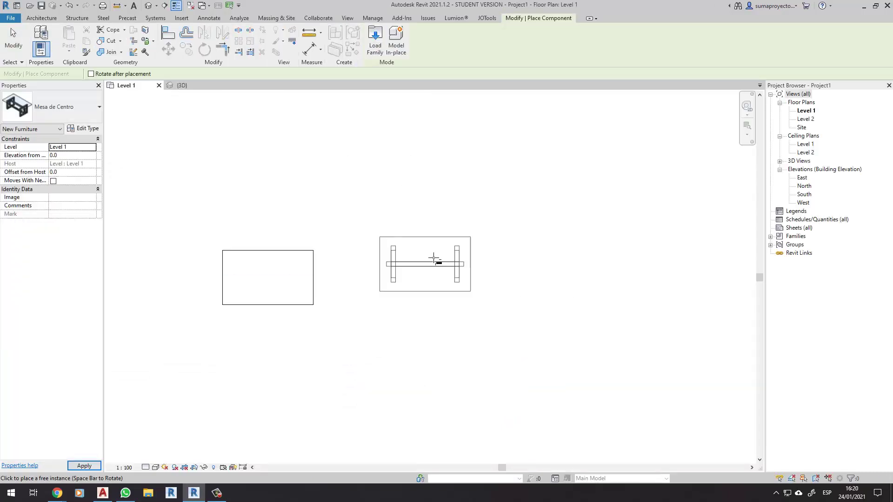
{"action": "key", "text": "Escape"}
{"action": "left_click", "coordinate": [247, 282]}
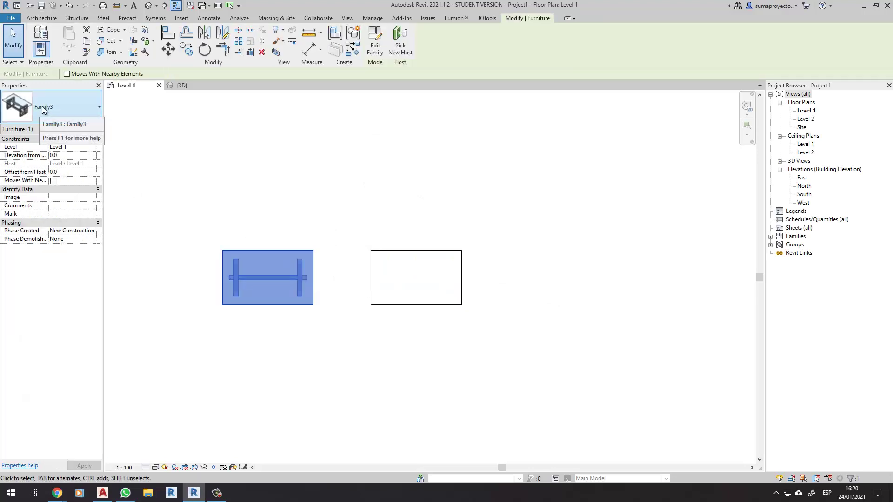
{"action": "key", "text": "Delete"}
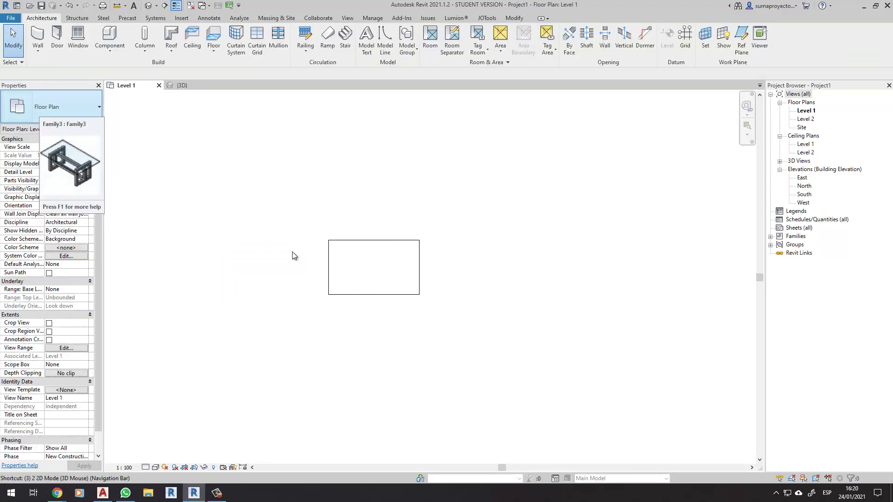
Switch to the project's 3D view and select the new Mesa de Centro table
{"action": "key", "text": "ctrl+Tab"}
{"action": "key", "text": "w"}
{"action": "key", "text": "t"}
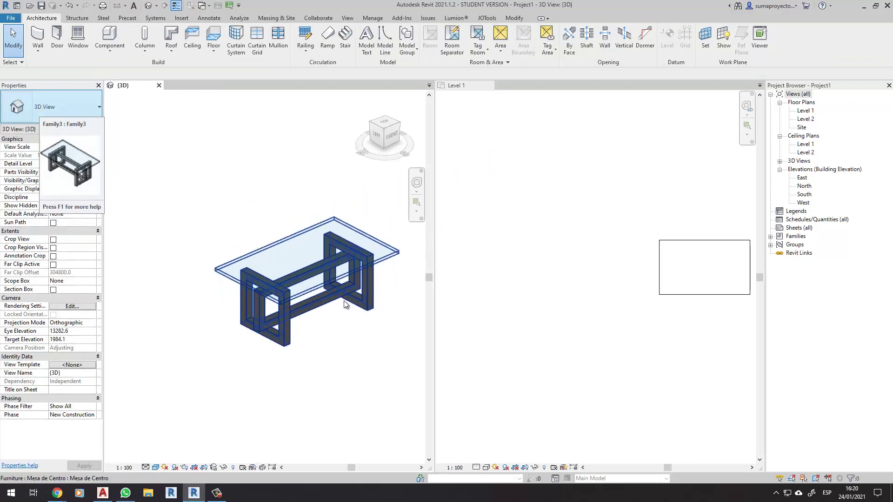
{"action": "key", "text": "t"}
{"action": "key", "text": "w"}
{"action": "scroll", "coordinate": [275, 288], "scroll_direction": "up", "scroll_amount": 2}
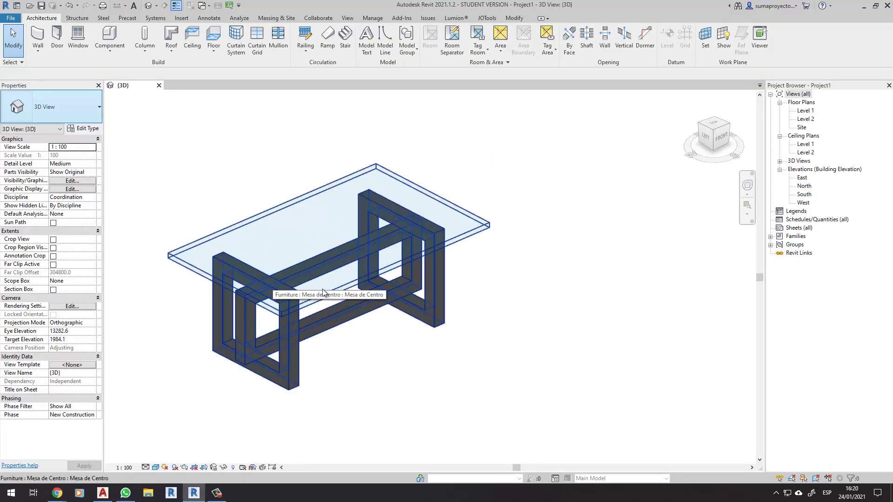
{"action": "scroll", "coordinate": [460, 367], "scroll_direction": "down", "scroll_amount": 2}
{"action": "middle_click_drag", "start_coordinate": [460, 366], "coordinate": [439, 328], "text": "shift"}
{"action": "left_click", "coordinate": [423, 363]}
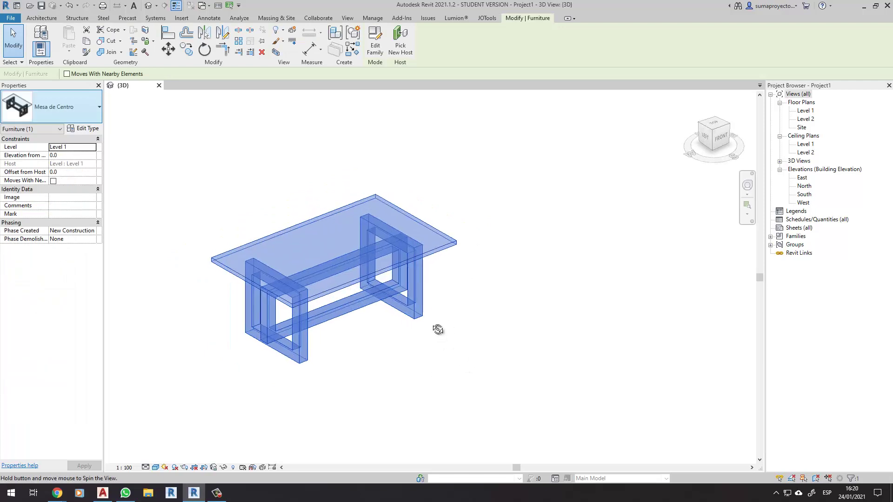
Open the table's Type Properties and check the legs material, leaving it unchanged
{"action": "left_click", "coordinate": [87, 129]}
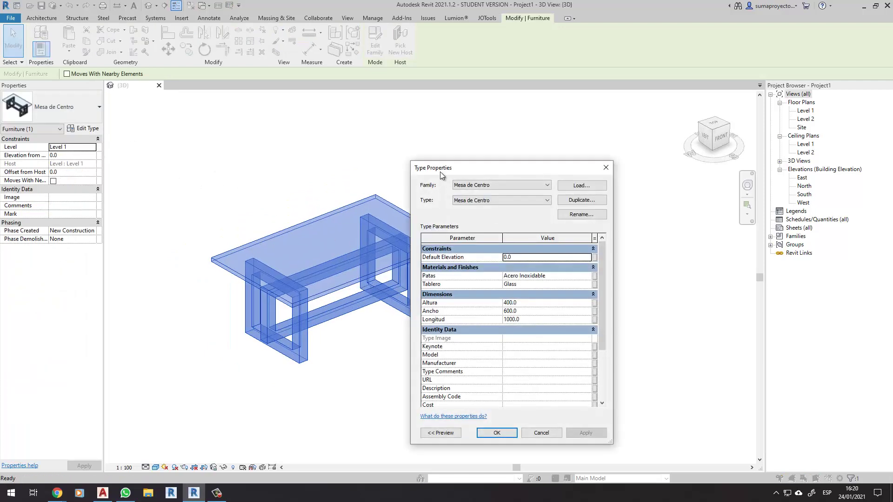
{"action": "left_click_drag", "start_coordinate": [525, 155], "coordinate": [553, 155]}
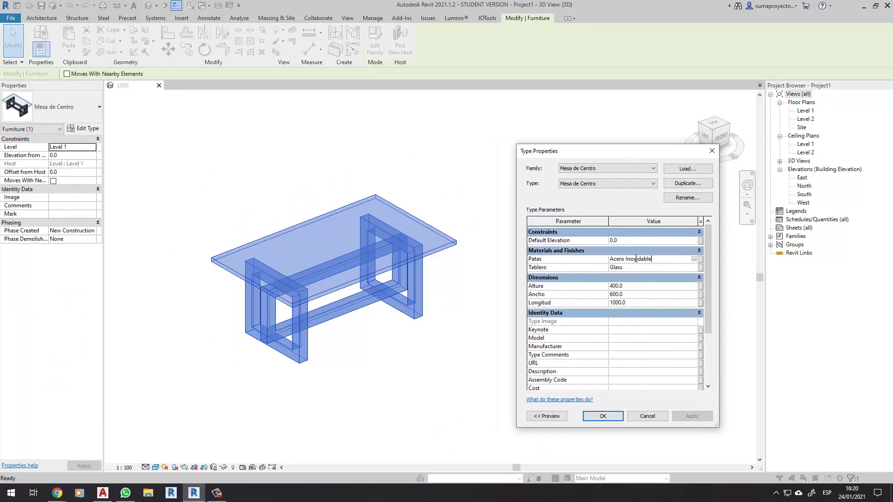
{"action": "left_click", "coordinate": [693, 259]}
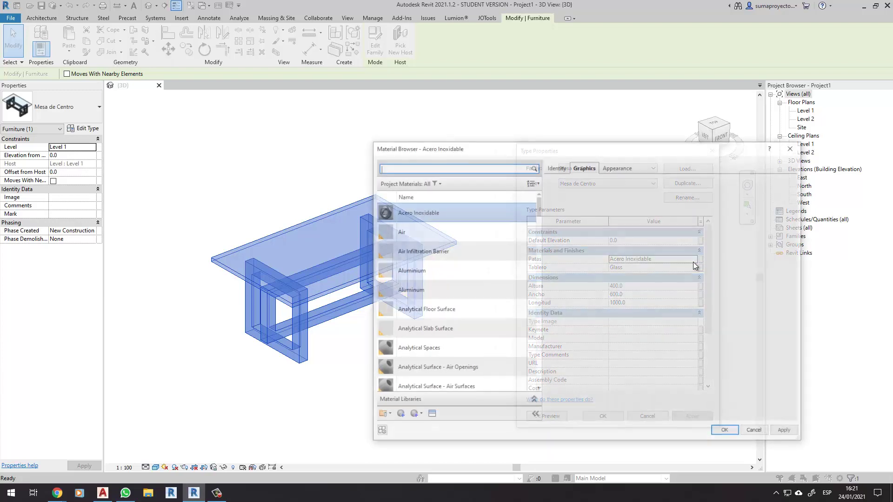
{"action": "left_click", "coordinate": [785, 151]}
{"action": "key", "text": "Tab"}
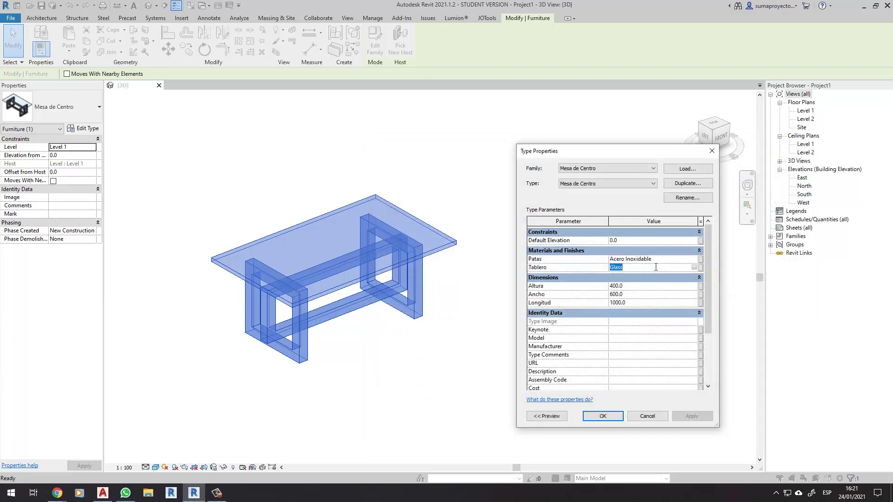
Flex Altura to 600, apply, then return it to 400
{"action": "left_click", "coordinate": [647, 286]}
{"action": "type", "text": "6"}
{"action": "type", "text": "00"}
{"action": "left_click", "coordinate": [691, 415]}
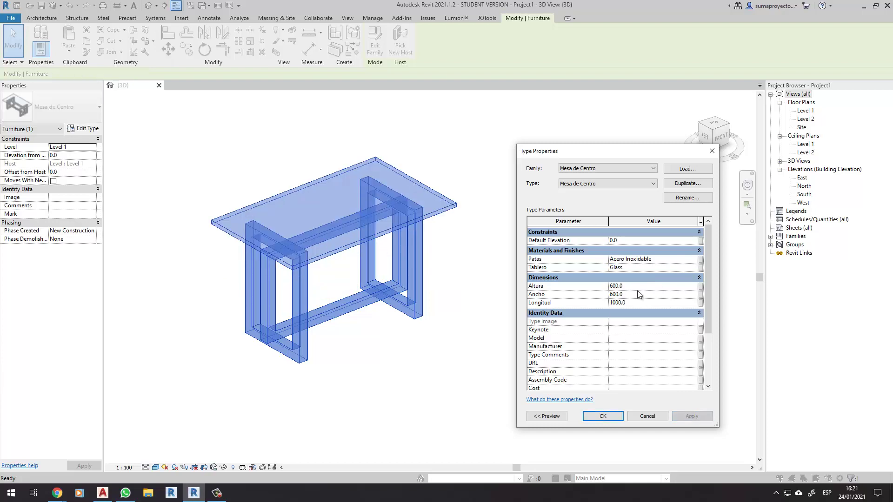
{"action": "type", "text": "400"}
{"action": "left_click", "coordinate": [695, 415]}
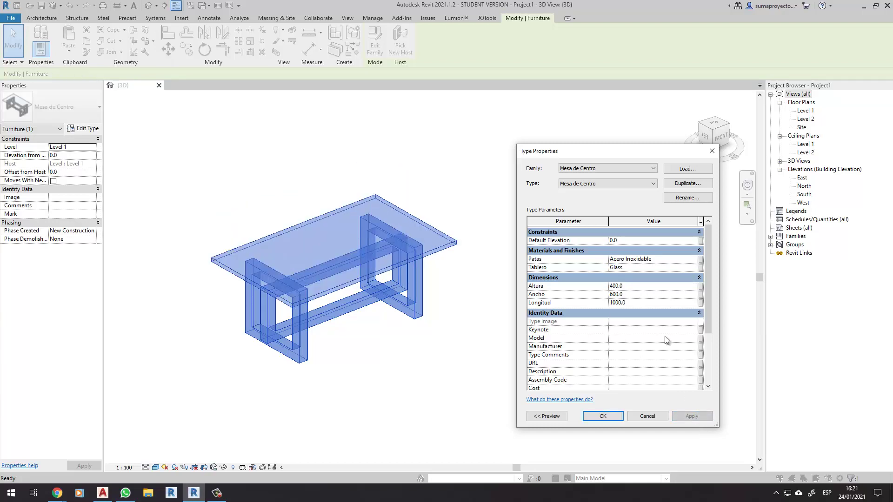
Flex Ancho to 500 and Longitud to 800, then set Ancho to 600 and confirm
{"action": "left_click", "coordinate": [656, 295]}
{"action": "type", "text": "500"}
{"action": "left_click", "coordinate": [697, 415]}
{"action": "left_click", "coordinate": [671, 303]}
{"action": "type", "text": "800"}
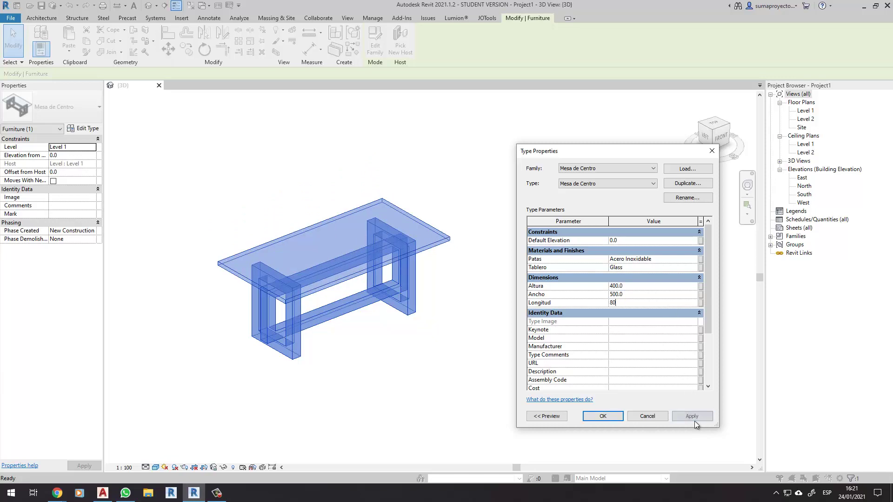
{"action": "left_click", "coordinate": [693, 416]}
{"action": "left_click", "coordinate": [649, 294]}
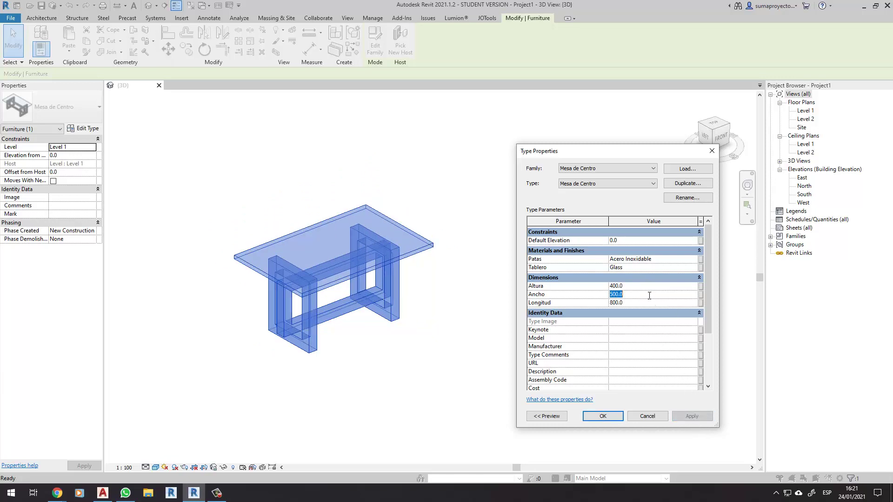
{"action": "type", "text": "600"}
{"action": "key", "text": "Return"}
{"action": "left_click", "coordinate": [506, 350]}
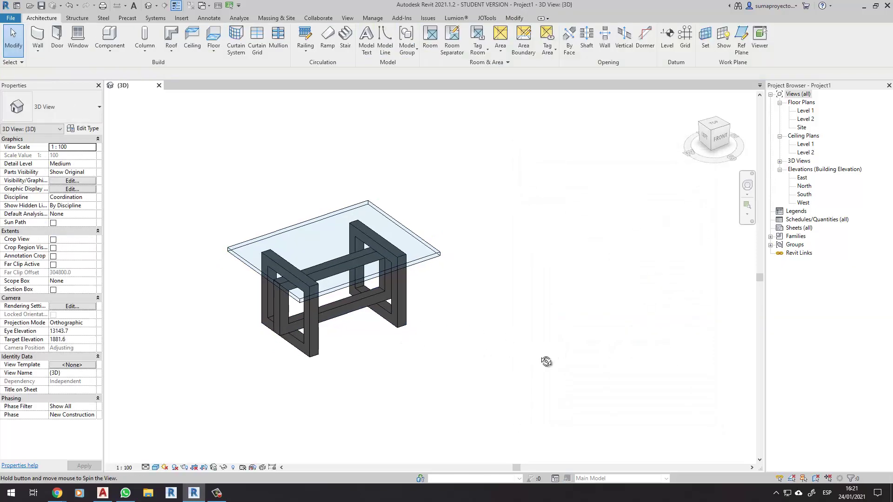
{"action": "mouse_move", "coordinate": [600, 361]}
{"action": "middle_mouse_down", "text": "shift"}
{"action": "mouse_move", "coordinate": [229, 322]}
{"action": "mouse_move", "coordinate": [581, 375]}
{"action": "middle_mouse_up", "text": "shift"}
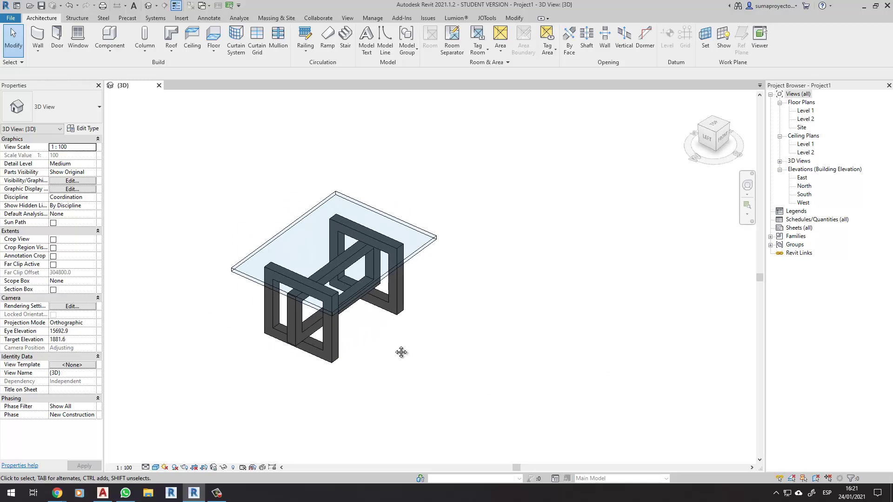
{"action": "mouse_move", "coordinate": [400, 353]}
{"action": "middle_mouse_down"}
{"action": "mouse_move", "coordinate": [533, 382]}
{"action": "mouse_move", "coordinate": [491, 374]}
{"action": "middle_mouse_up"}
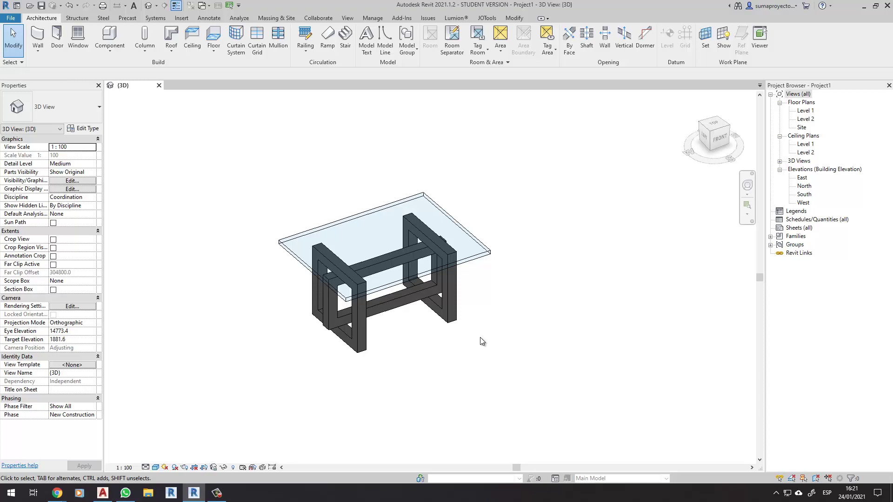
{"action": "mouse_move", "coordinate": [392, 280]}
{"action": "middle_mouse_down", "text": "shift"}
{"action": "mouse_move", "coordinate": [517, 310]}
{"action": "mouse_move", "coordinate": [295, 315]}
{"action": "mouse_move", "coordinate": [333, 200]}
{"action": "mouse_move", "coordinate": [515, 343]}
{"action": "middle_mouse_up", "text": "shift"}
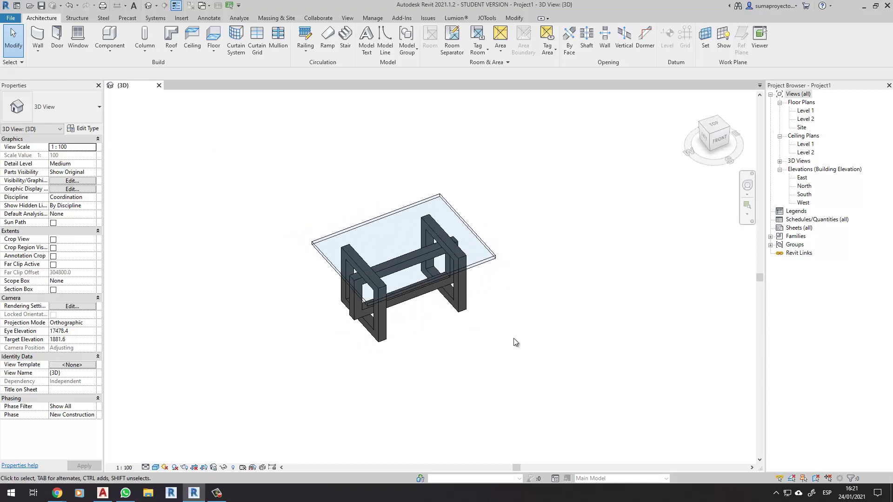